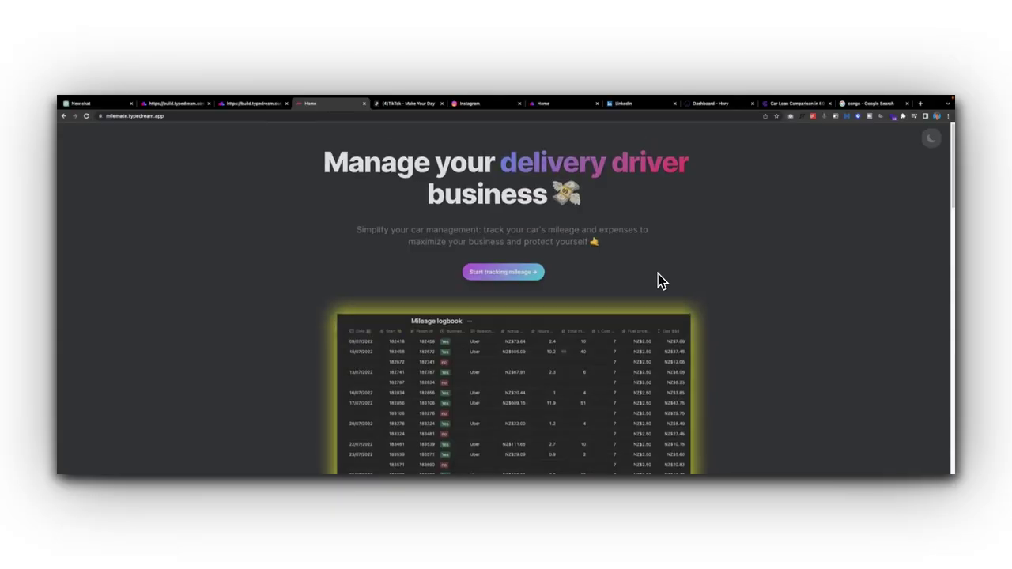
# Step: Look through the delivery-driver mileage logbook landing page and the personal portfolio site as example websites
pyautogui.scroll(-4, 711, 286)
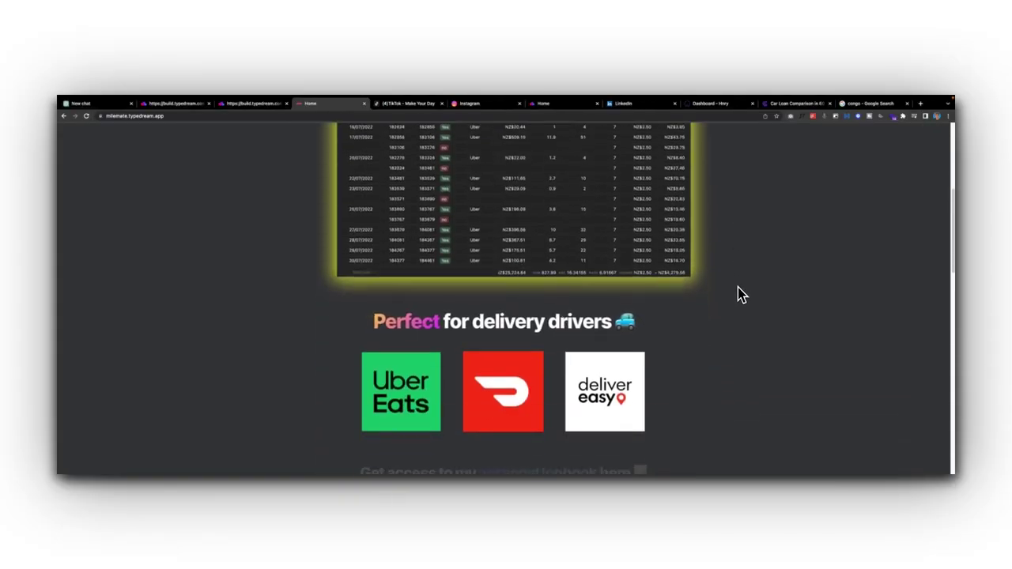
pyautogui.scroll(-6, 741, 294)
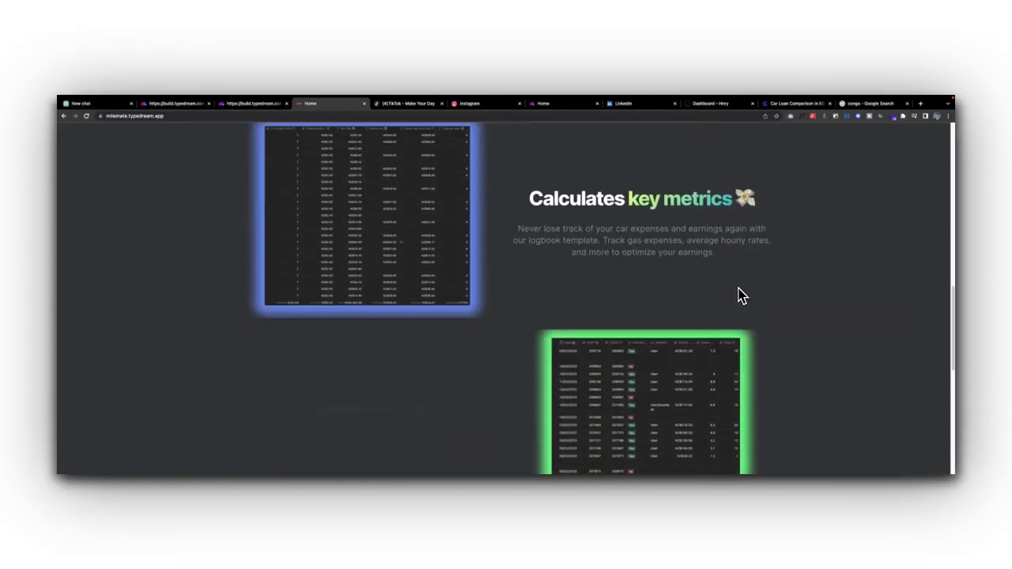
pyautogui.scroll(-8, 741, 295)
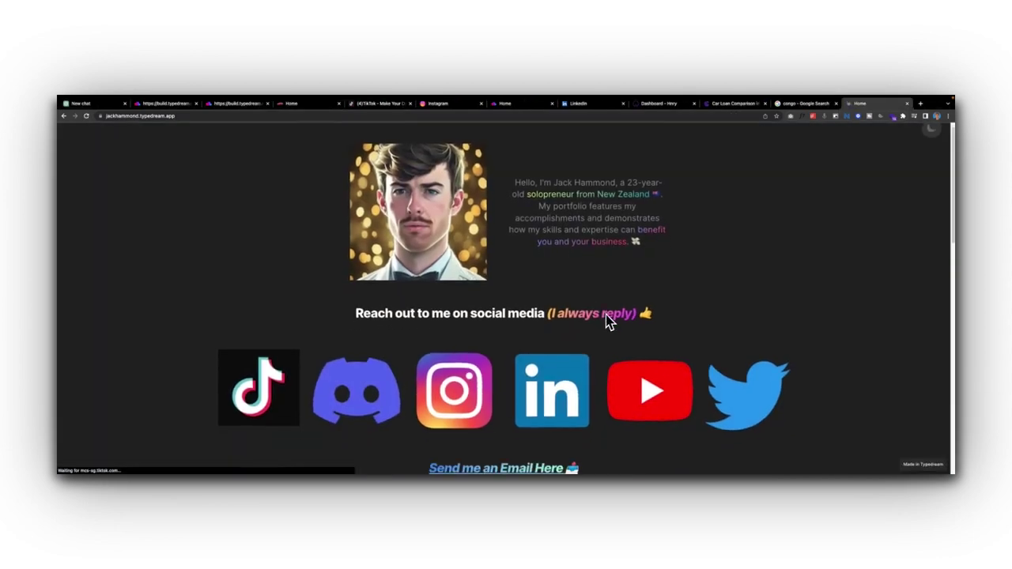
pyautogui.scroll(-1, 600, 326)
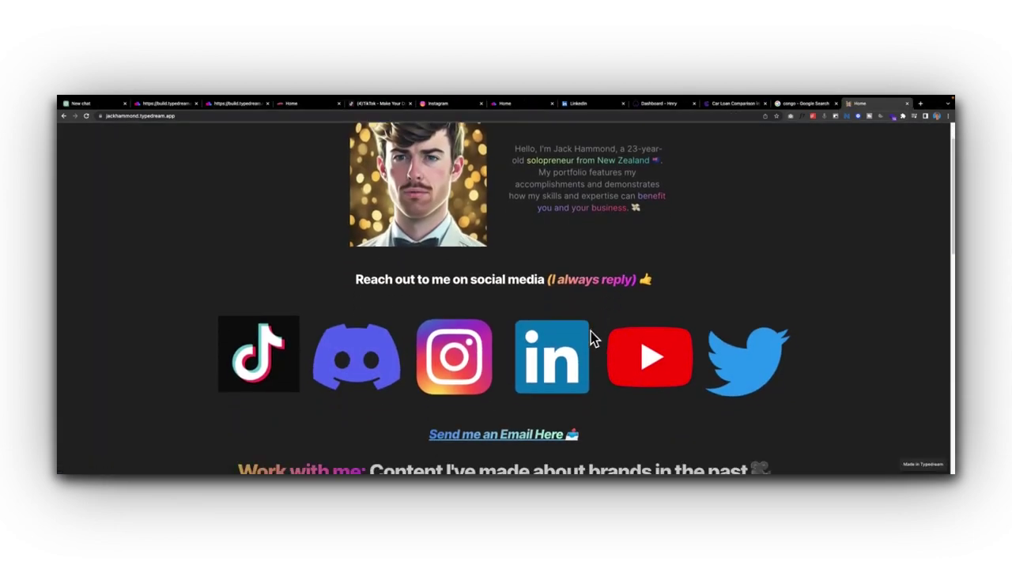
pyautogui.scroll(-5, 591, 331)
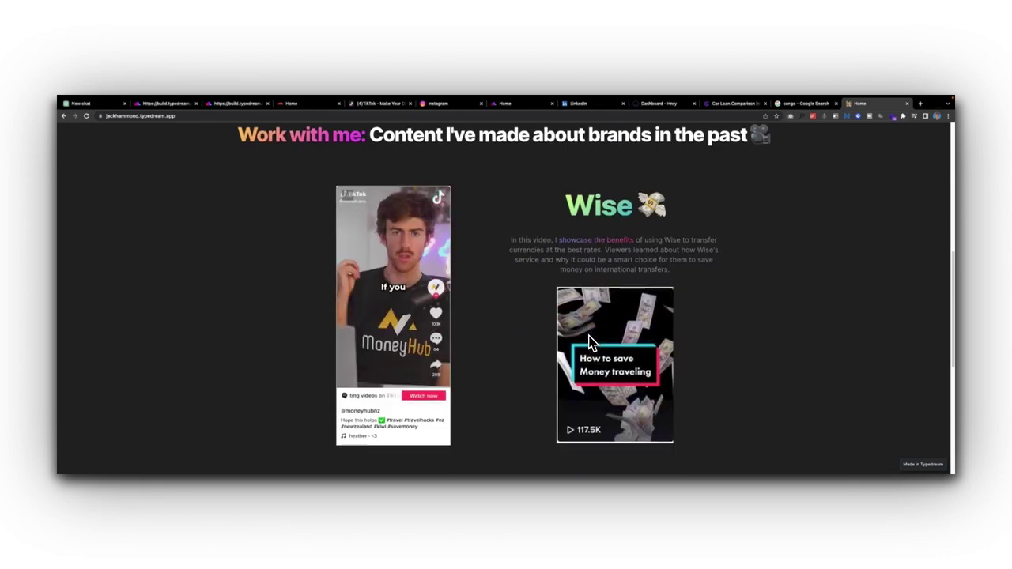
pyautogui.scroll(-5, 589, 341)
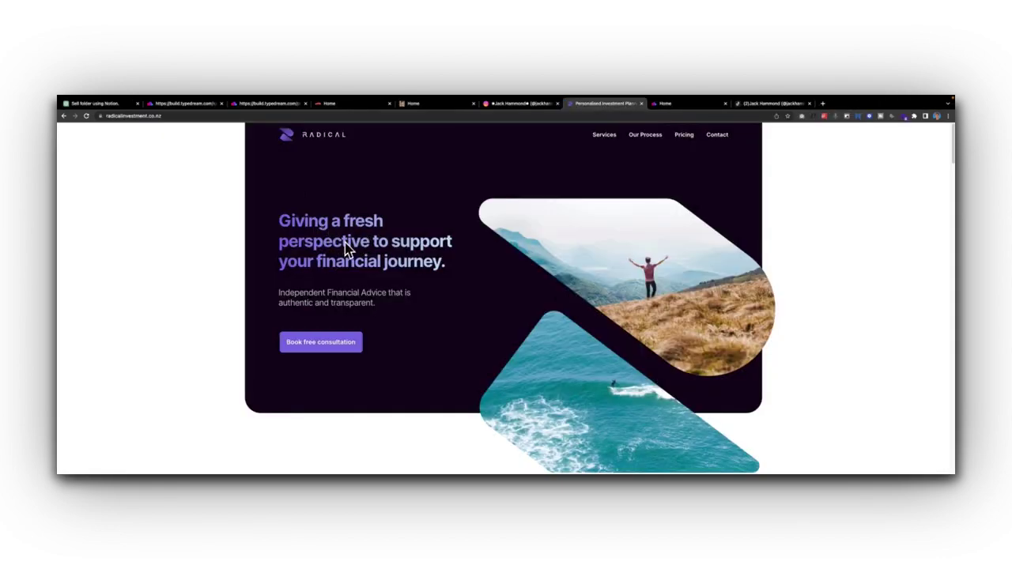
# Step: Look through the Radical financial advice website and the Twitter search results for "typedream"
pyautogui.scroll(-4, 332, 340)
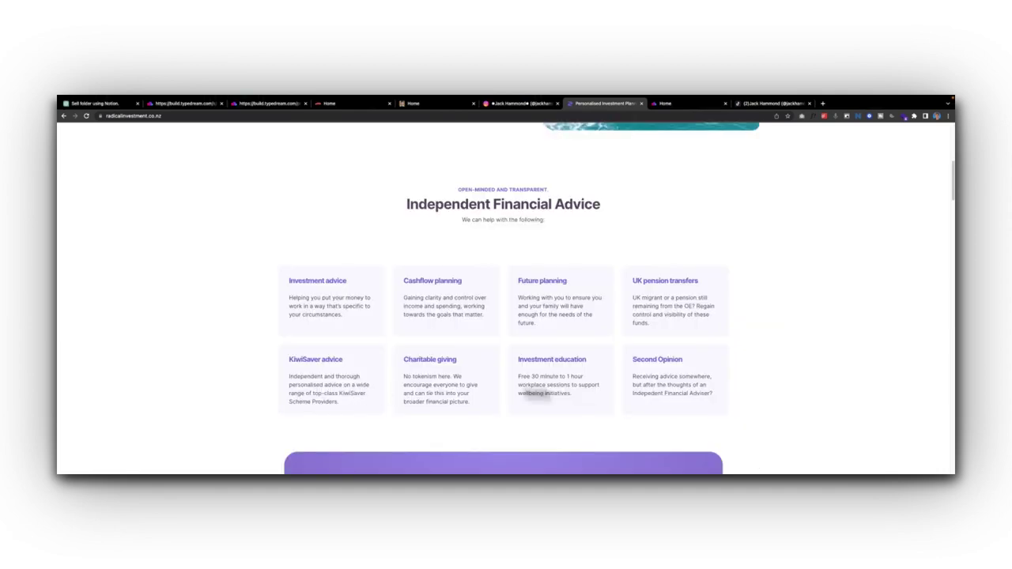
pyautogui.scroll(-5, 624, 376)
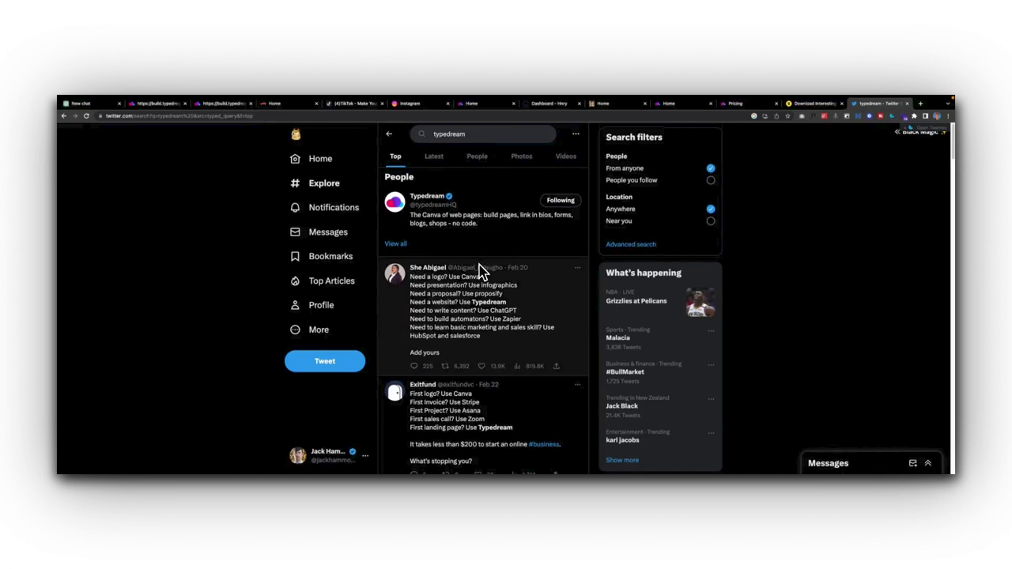
pyautogui.scroll(-9, 479, 269)
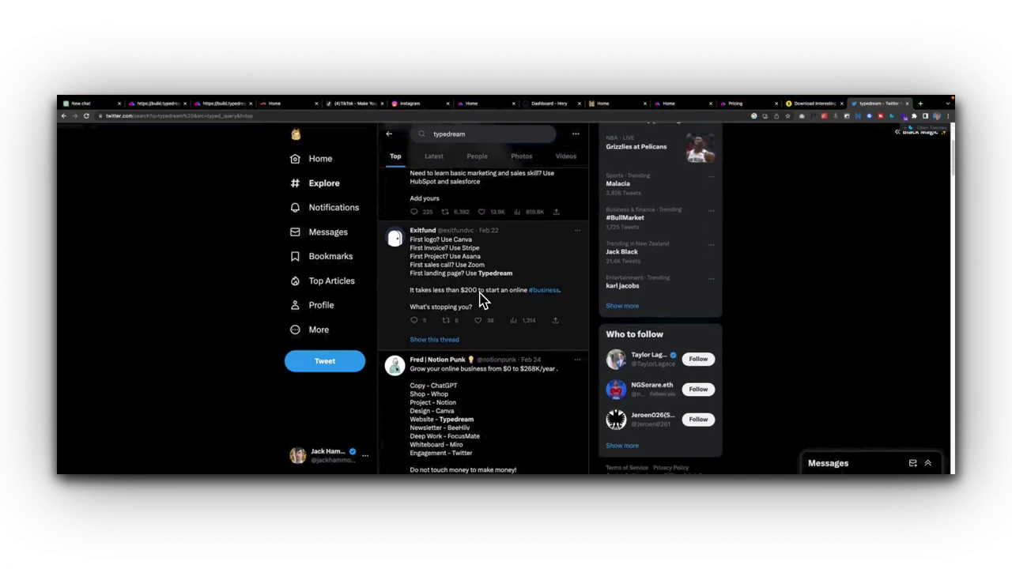
pyautogui.scroll(-7, 484, 310)
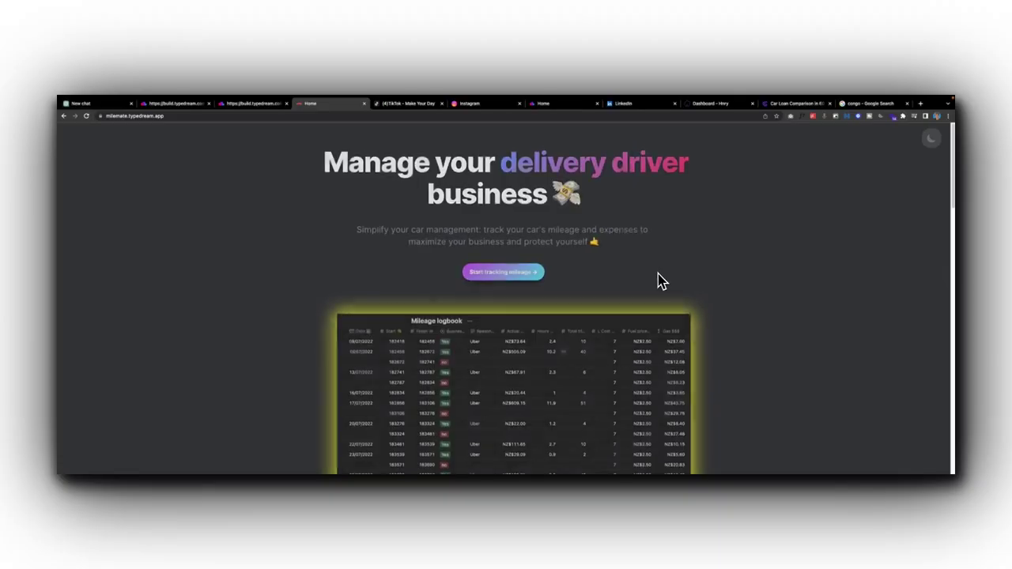
# Step: Review the mileage logbook page's key metrics section and the portfolio's social links and brand content again
pyautogui.scroll(-5, 732, 284)
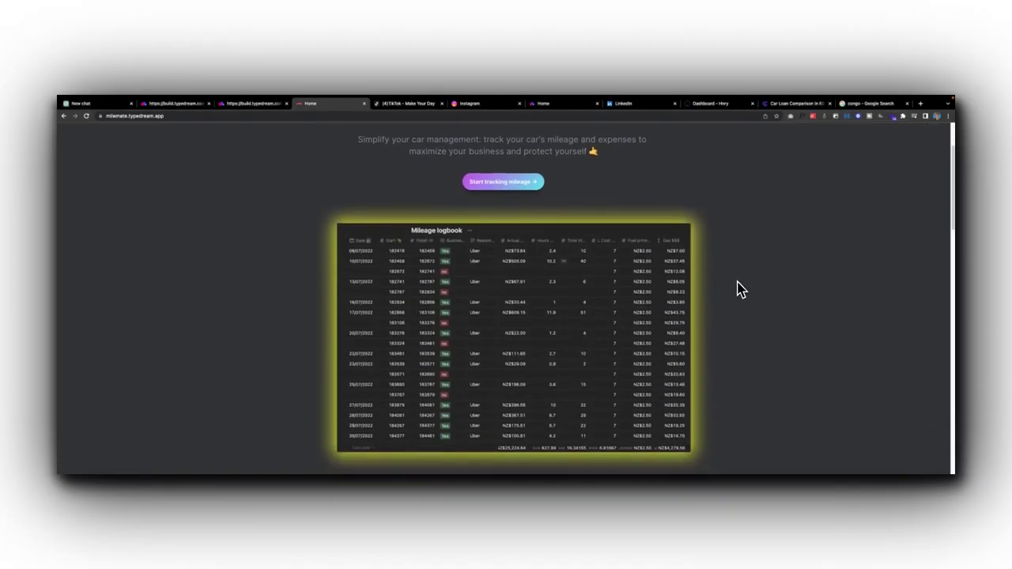
pyautogui.scroll(-10, 741, 294)
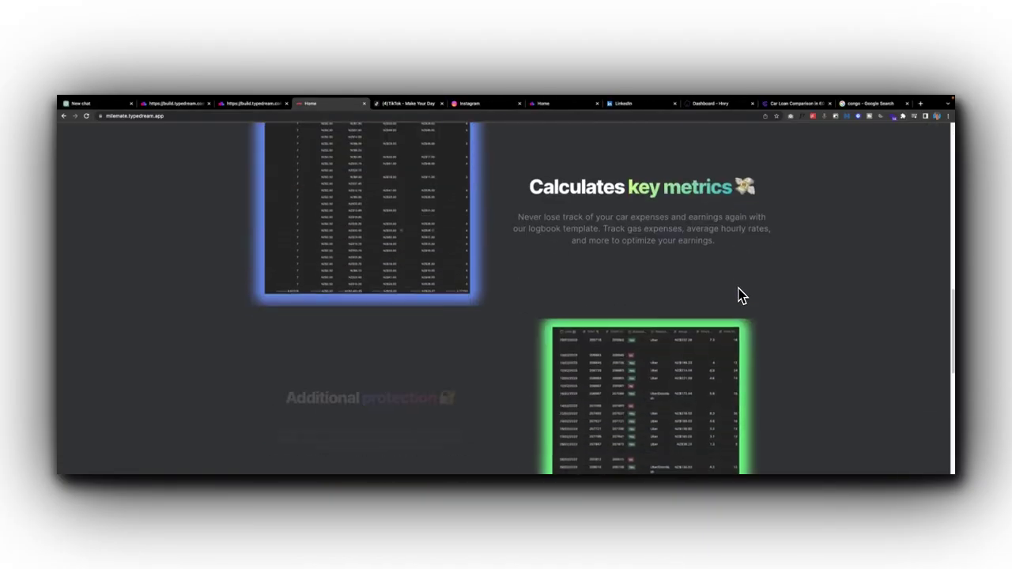
pyautogui.scroll(-6, 739, 294)
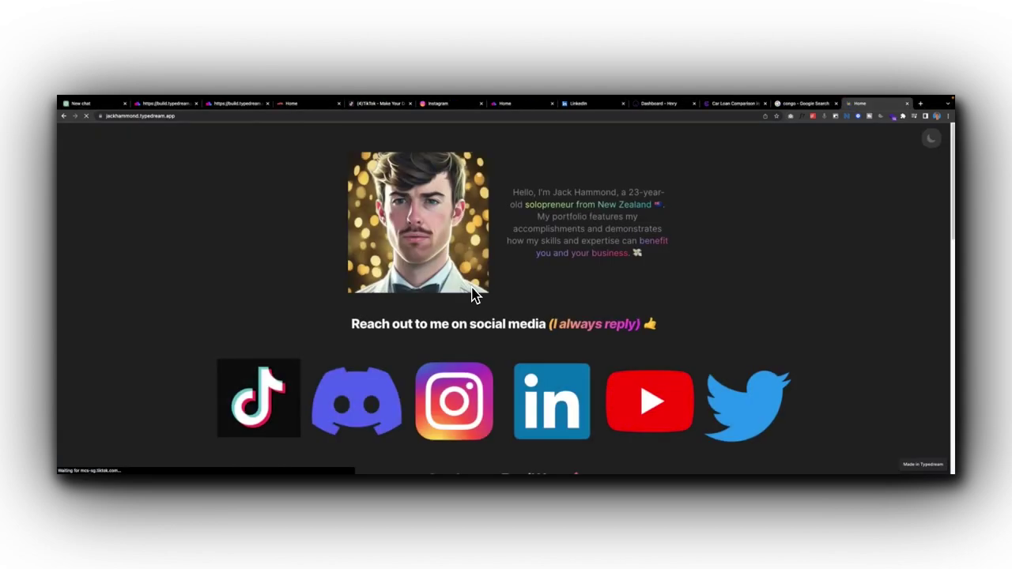
pyautogui.scroll(-5, 606, 315)
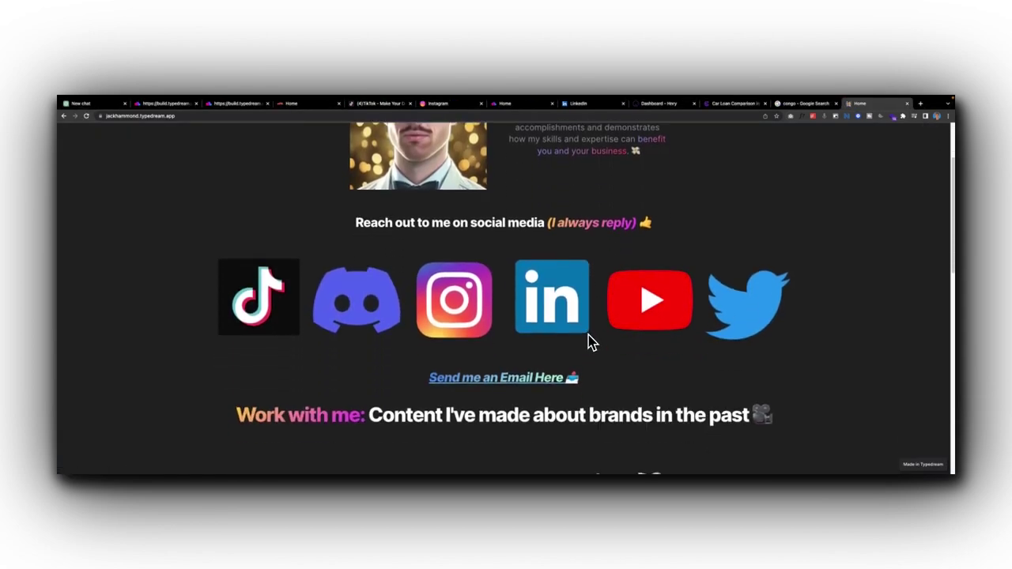
pyautogui.scroll(-5, 589, 341)
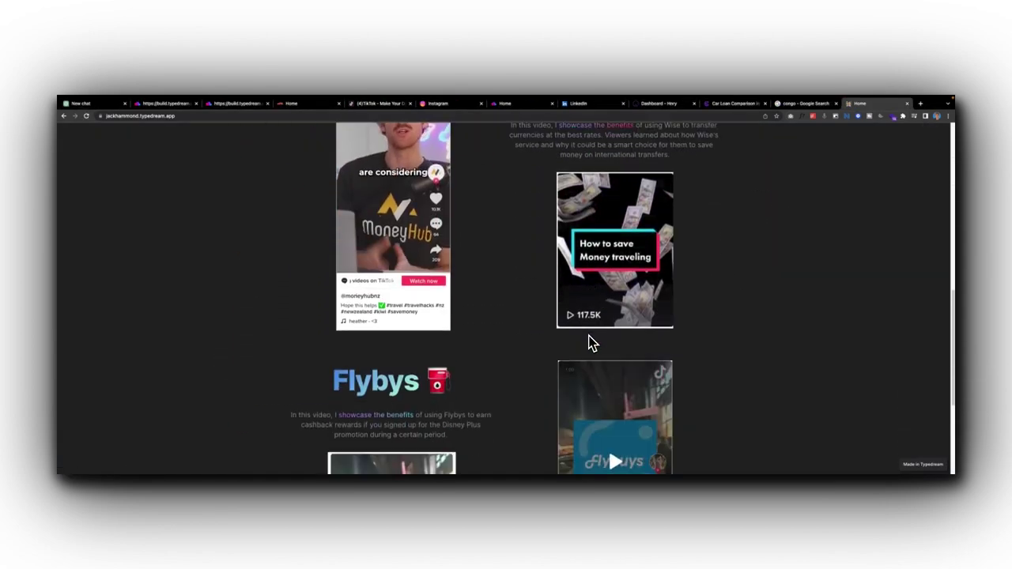
pyautogui.scroll(-3, 592, 340)
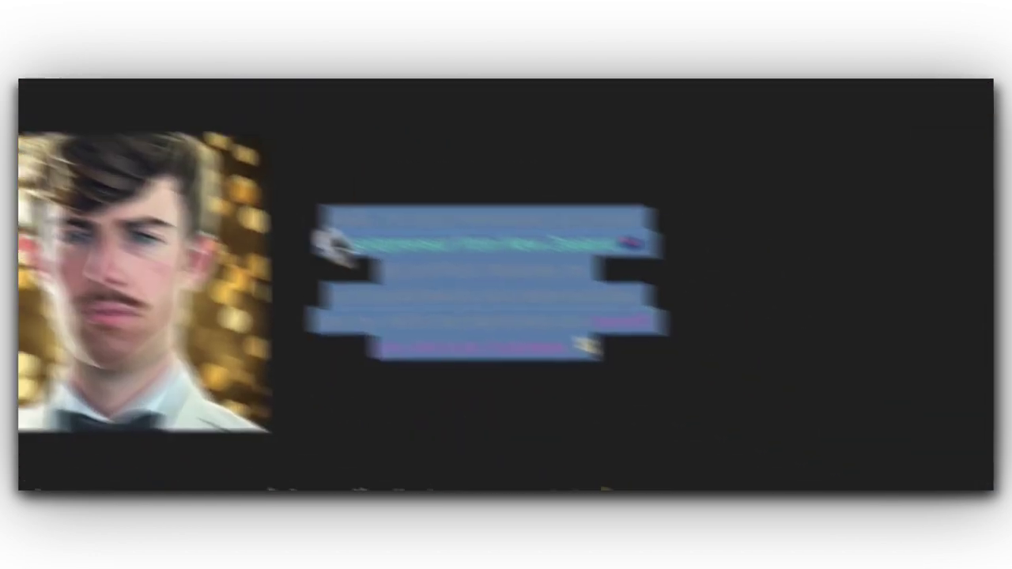
# Step: Open the portfolio's Instagram link in a new tab, check that page, and return to the portfolio
pyautogui.scroll(-1, 513, 300)
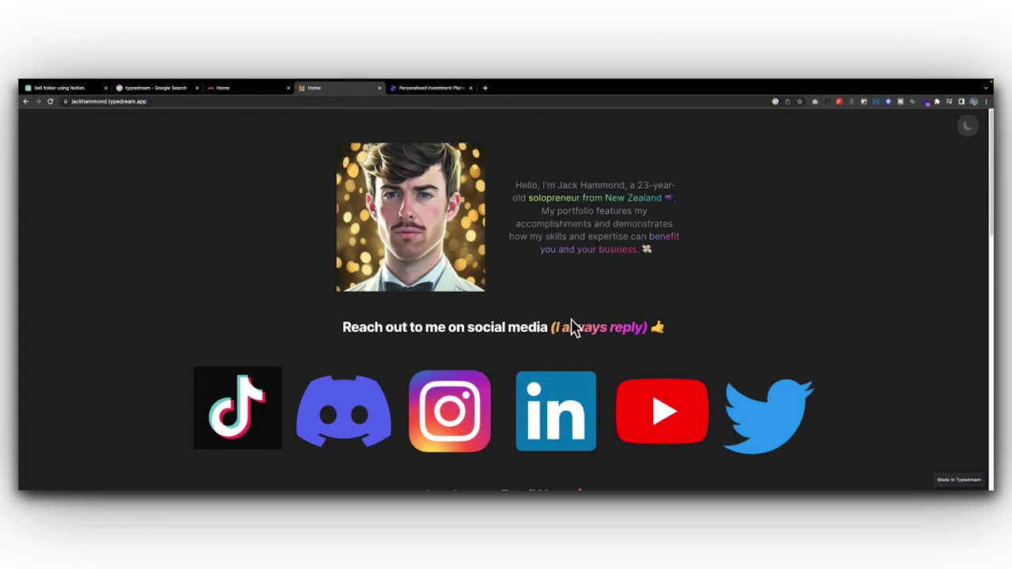
pyautogui.scroll(-2, 543, 316)
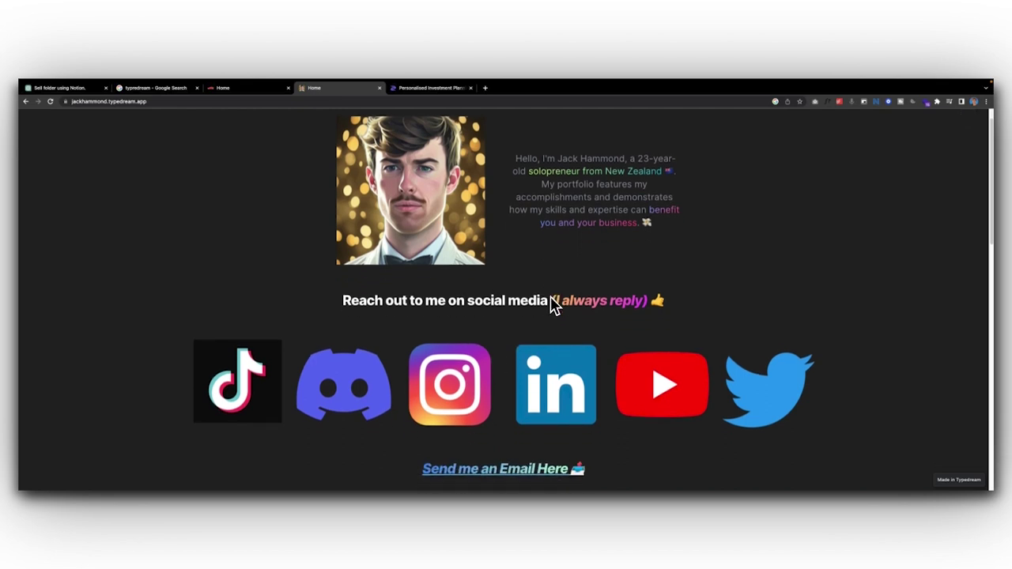
pyautogui.scroll(-1, 561, 291)
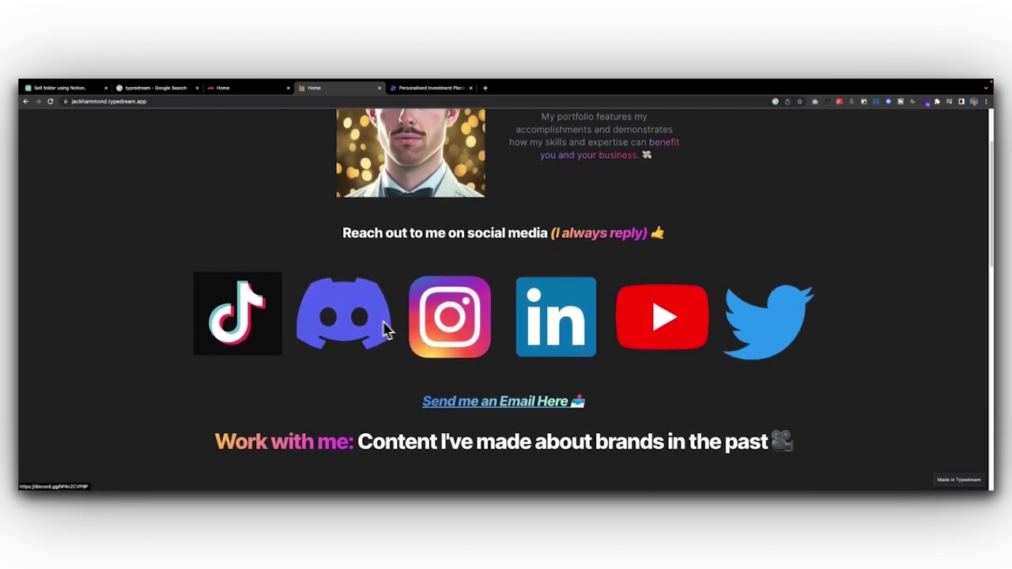
pyautogui.rightClick(472, 322)
pyautogui.click(484, 327)
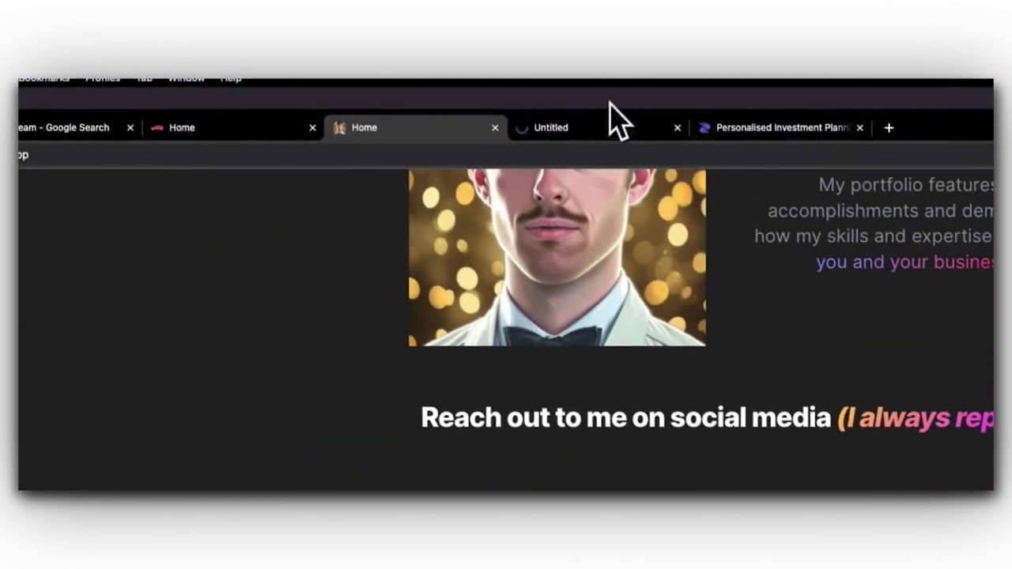
pyautogui.click(609, 129)
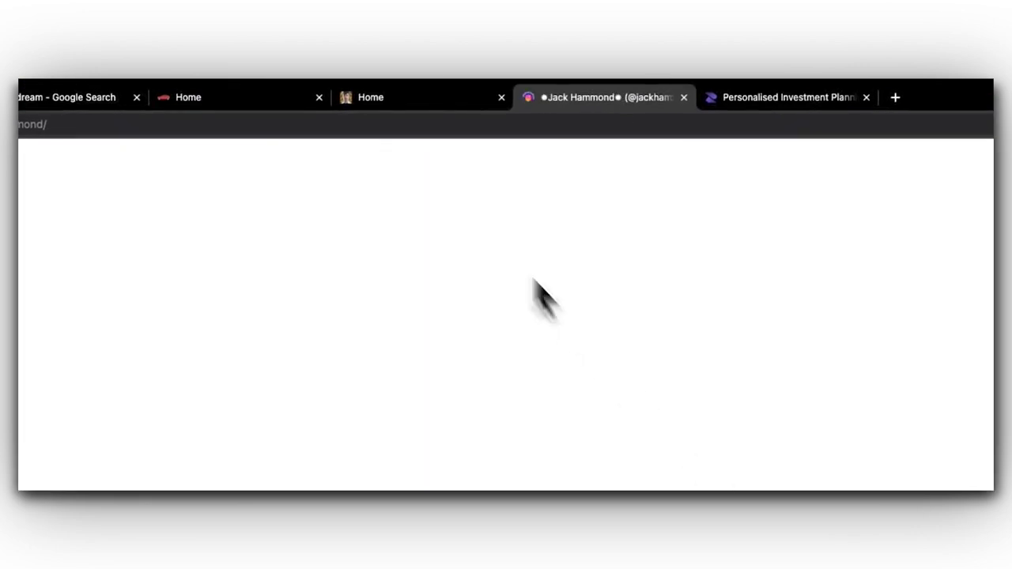
pyautogui.click(403, 97)
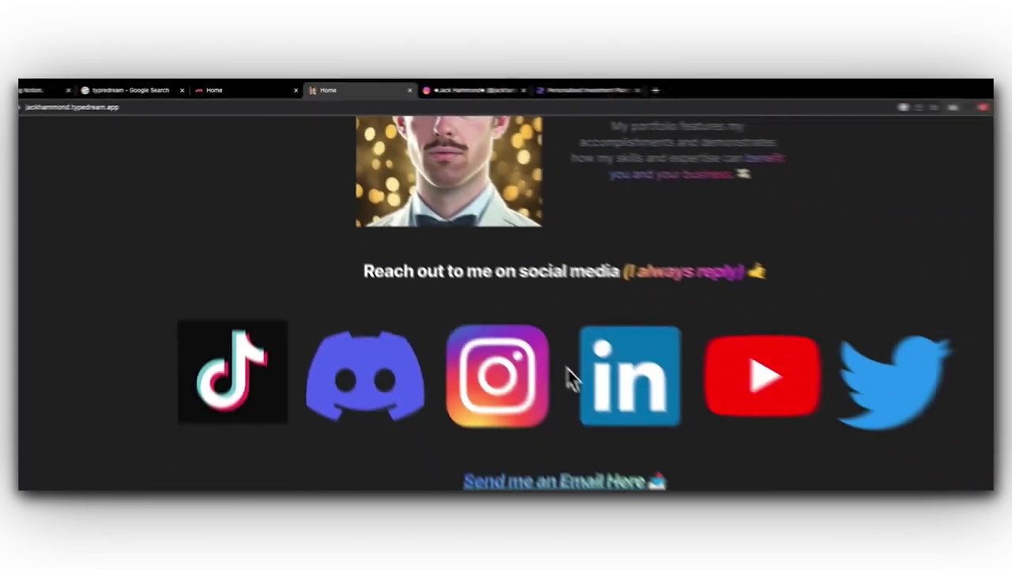
# Step: Open the portfolio's "Send me an Email Here" link in a new tab, check the Gmail draft, and return to the portfolio
pyautogui.scroll(-2, 538, 288)
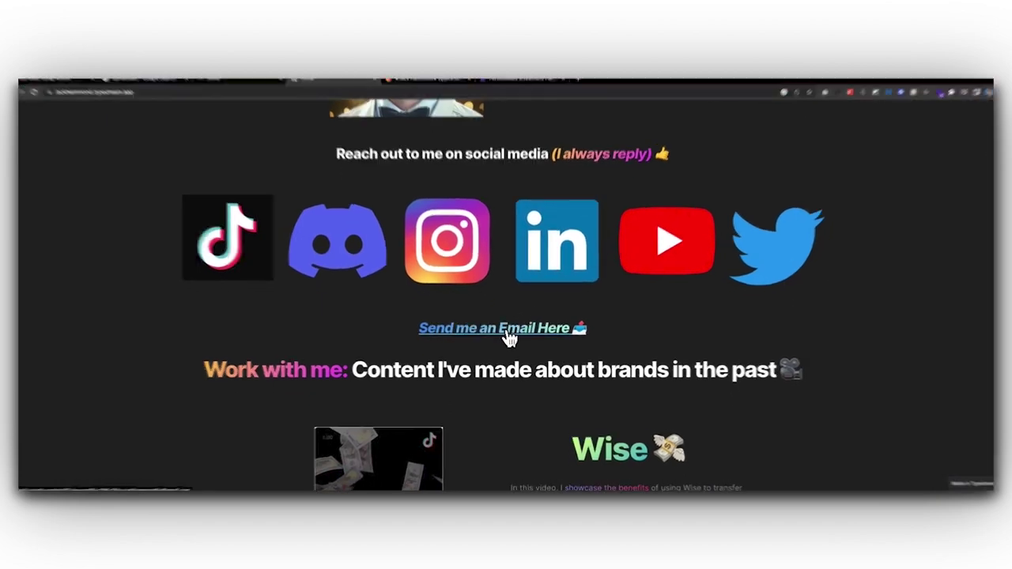
pyautogui.rightClick(507, 337)
pyautogui.press('Escape')
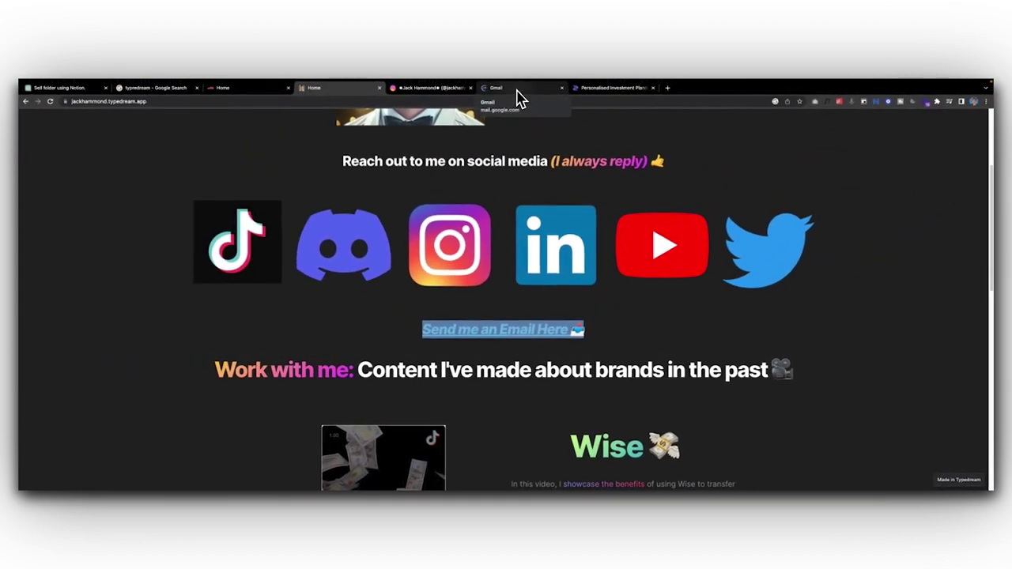
pyautogui.click(518, 89)
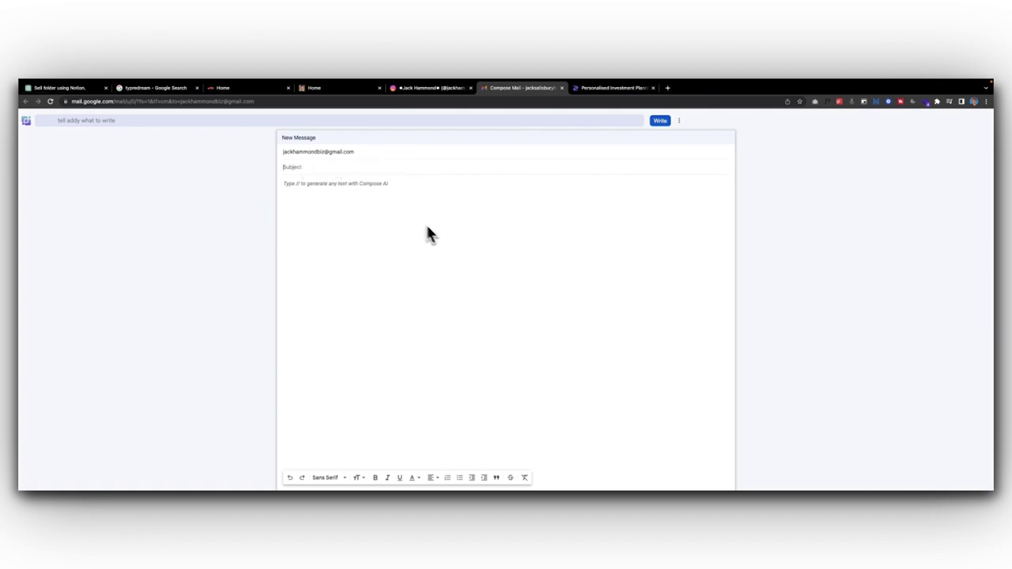
pyautogui.click(345, 91)
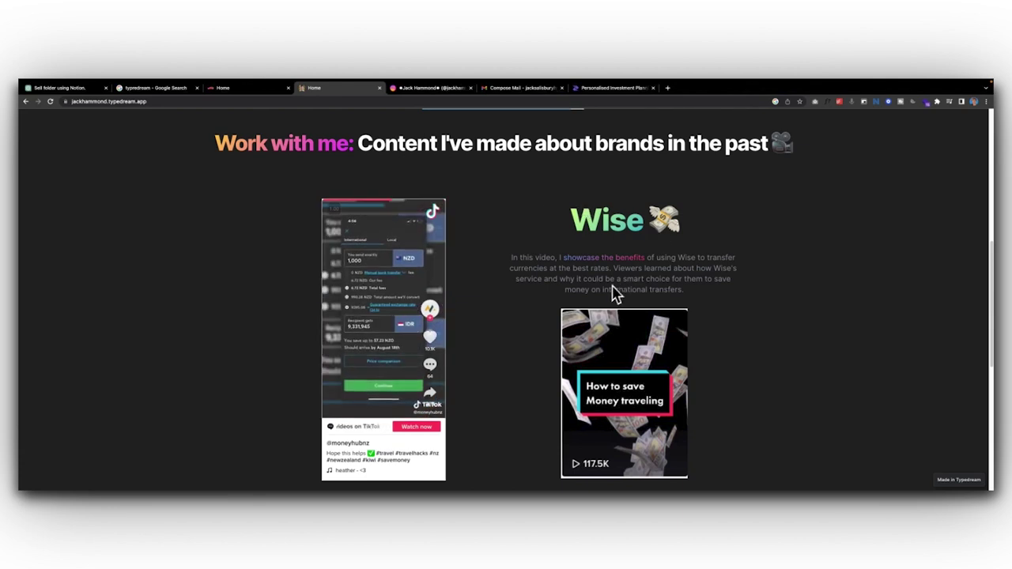
# Step: Examine the Wise and Flybys samples in the portfolio's "Work with me" section, including their descriptions, embedded videos and thumbnails
pyautogui.scroll(-1, 621, 292)
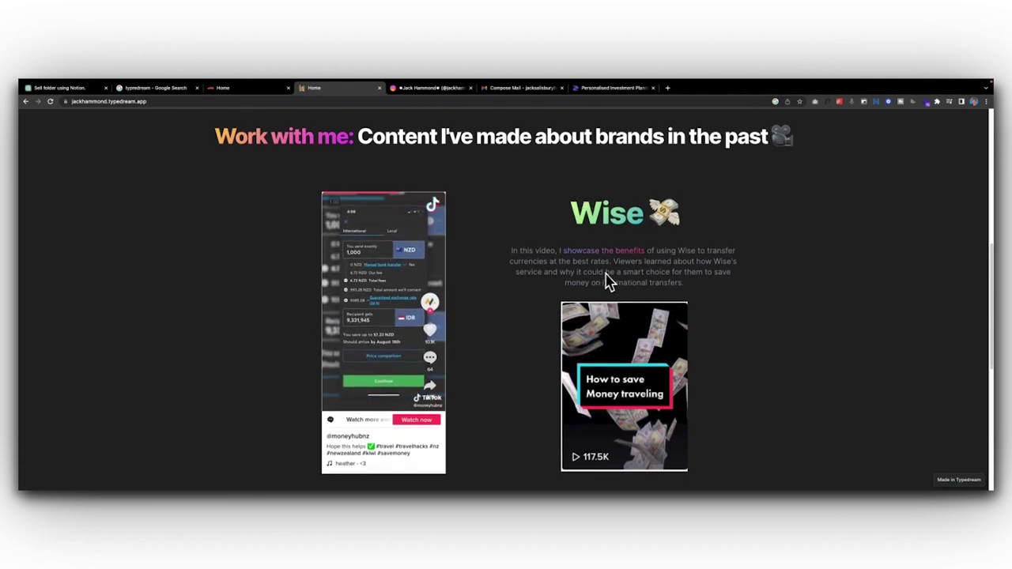
pyautogui.scroll(-2, 609, 282)
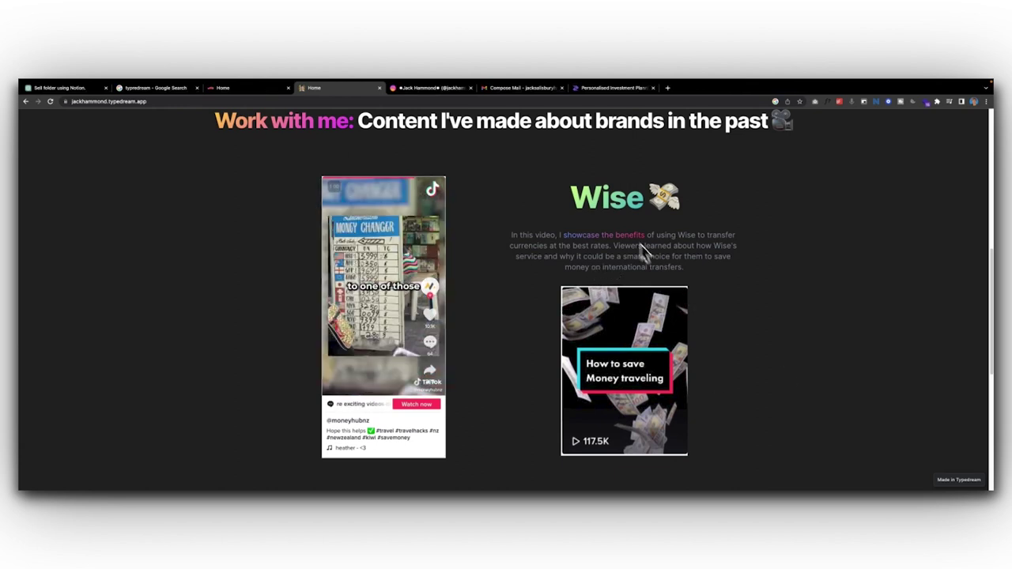
pyautogui.moveTo(439, 291)
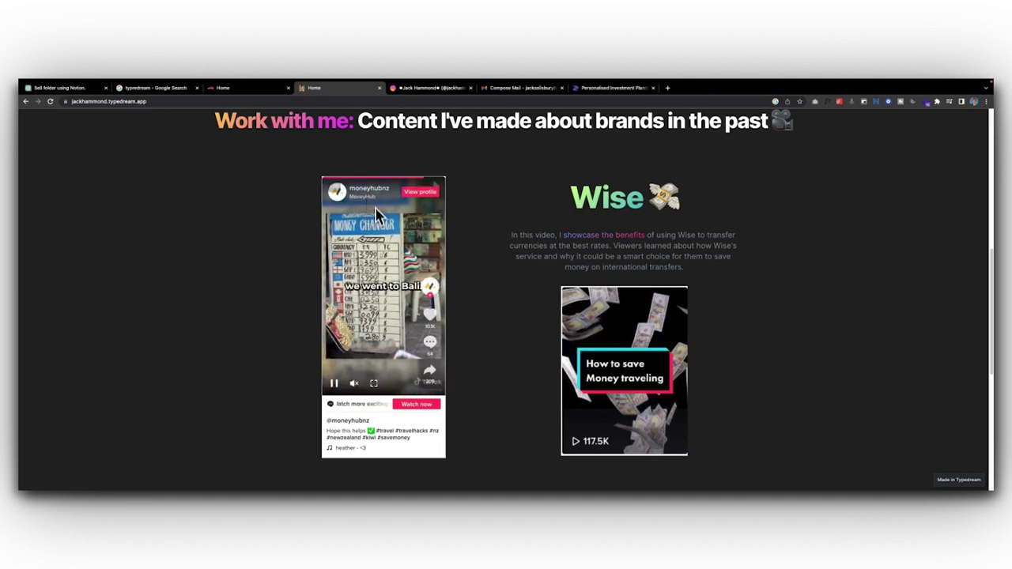
pyautogui.scroll(-1, 593, 413)
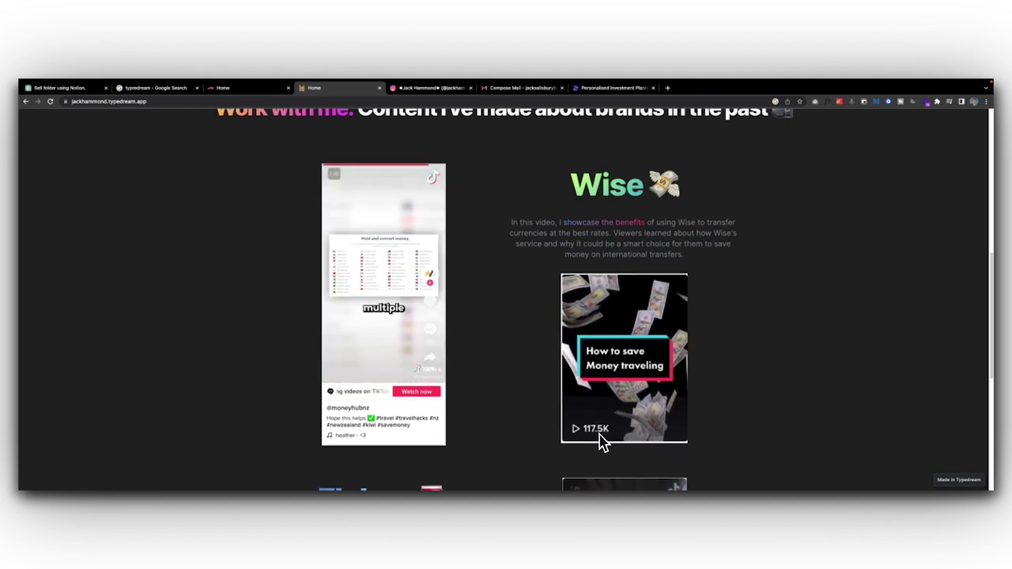
pyautogui.scroll(-2, 600, 396)
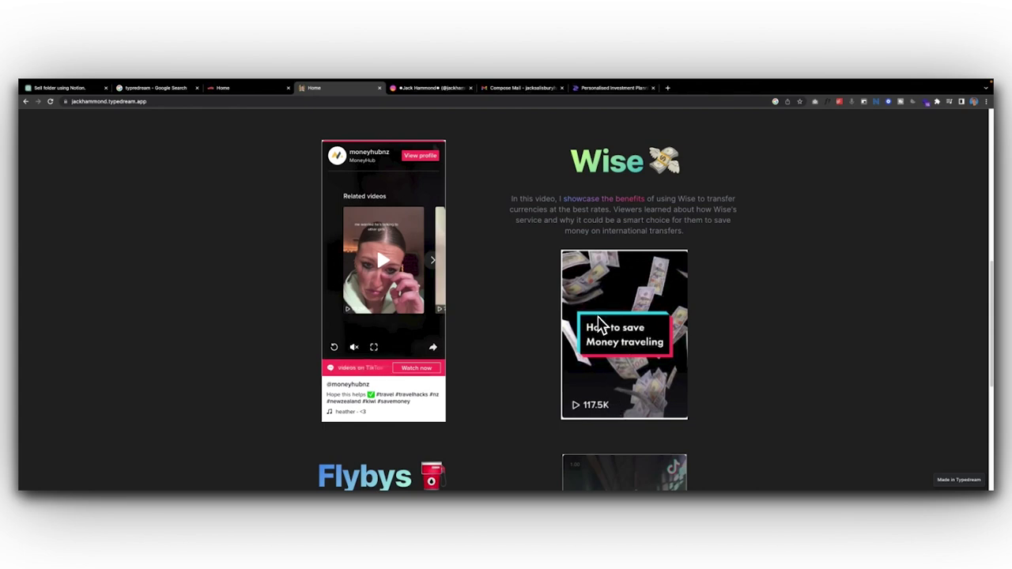
pyautogui.scroll(-1, 593, 316)
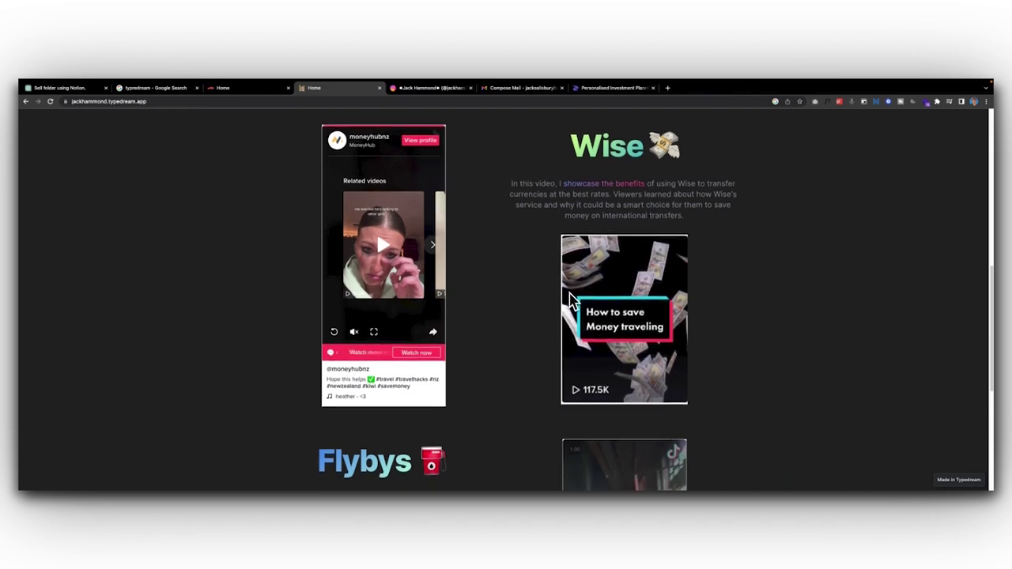
pyautogui.scroll(1, 510, 255)
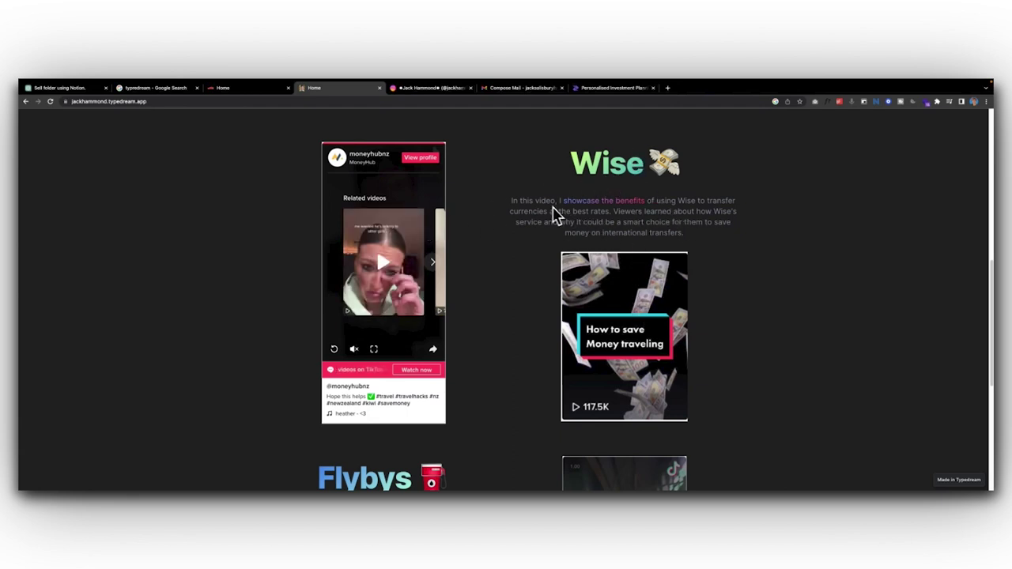
pyautogui.scroll(-1, 626, 348)
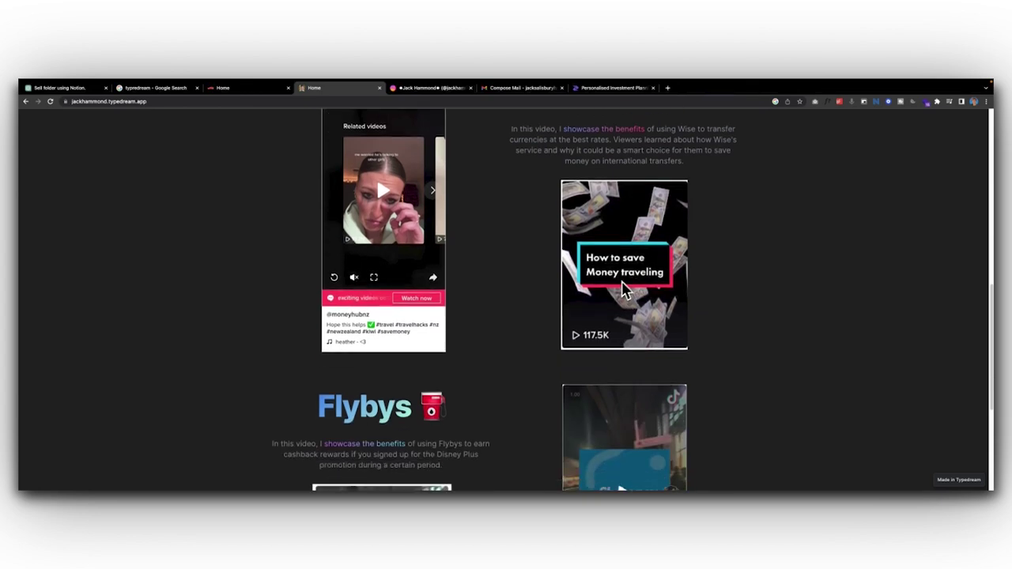
pyautogui.scroll(-2, 529, 273)
pyautogui.scroll(-1, 540, 380)
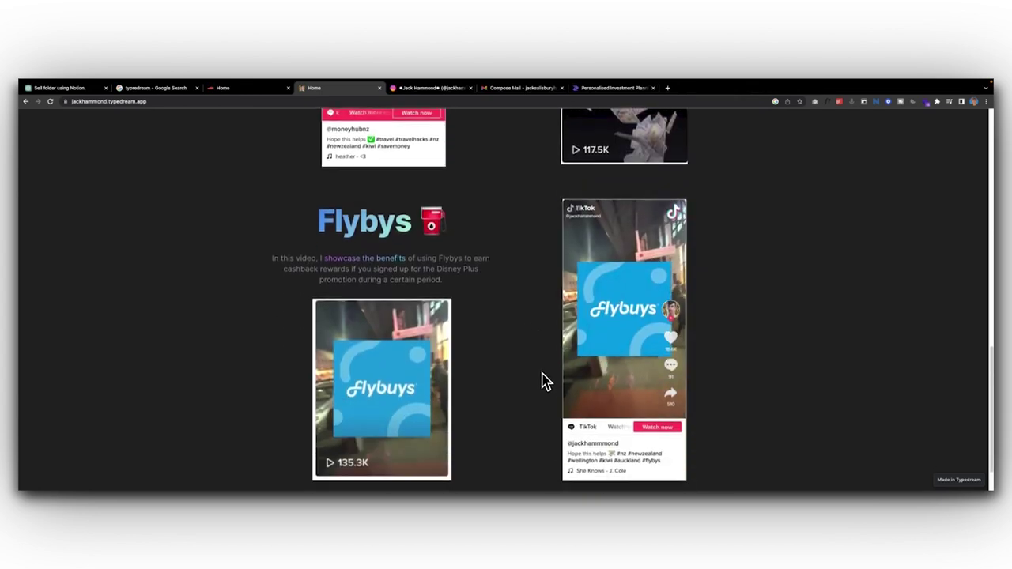
# Step: Review the whole portfolio page again, from the introduction and social links through the brand samples to the closing email link
pyautogui.scroll(-1, 521, 356)
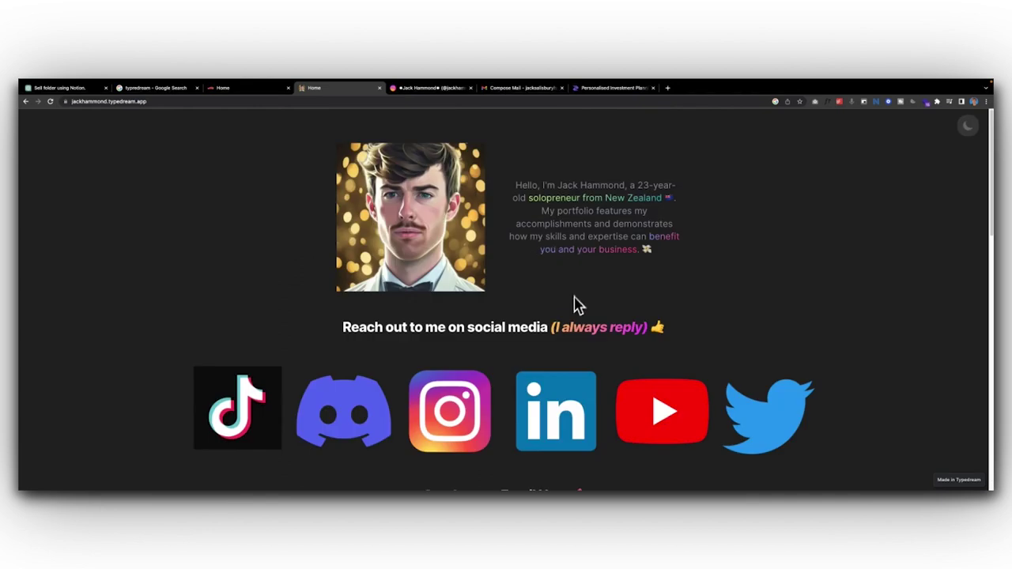
pyautogui.scroll(-1, 570, 298)
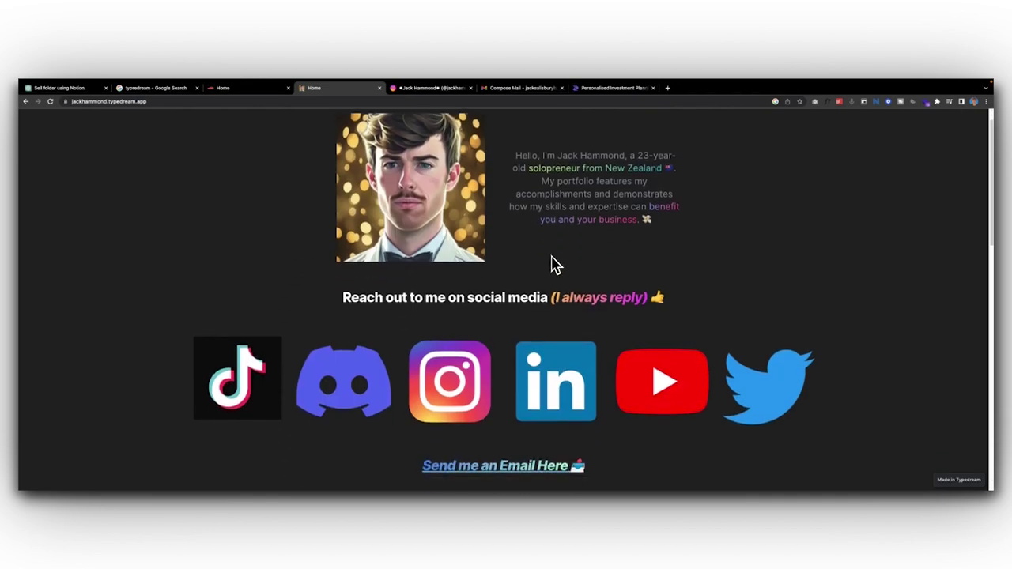
pyautogui.scroll(2, 552, 263)
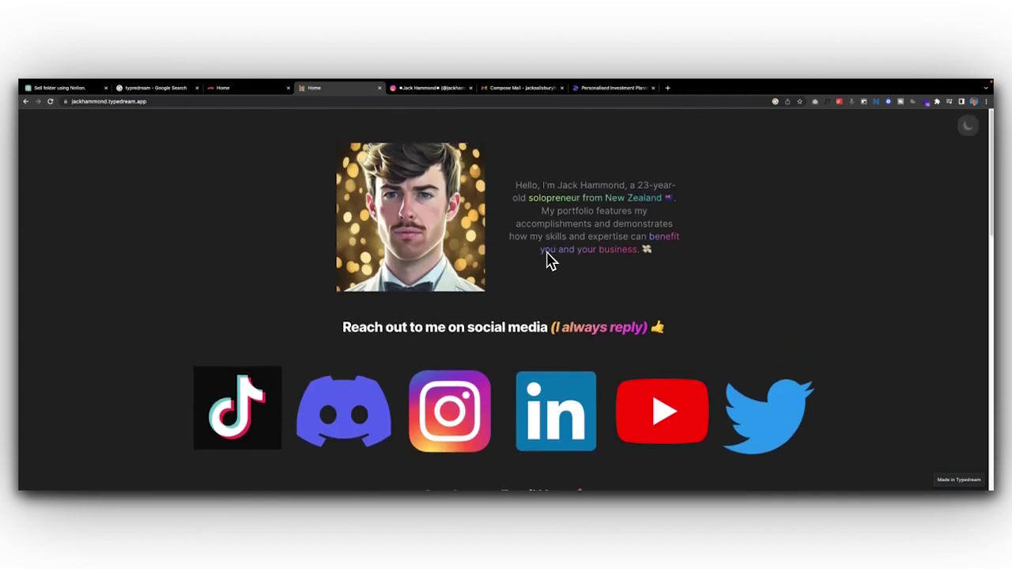
pyautogui.scroll(-2, 531, 292)
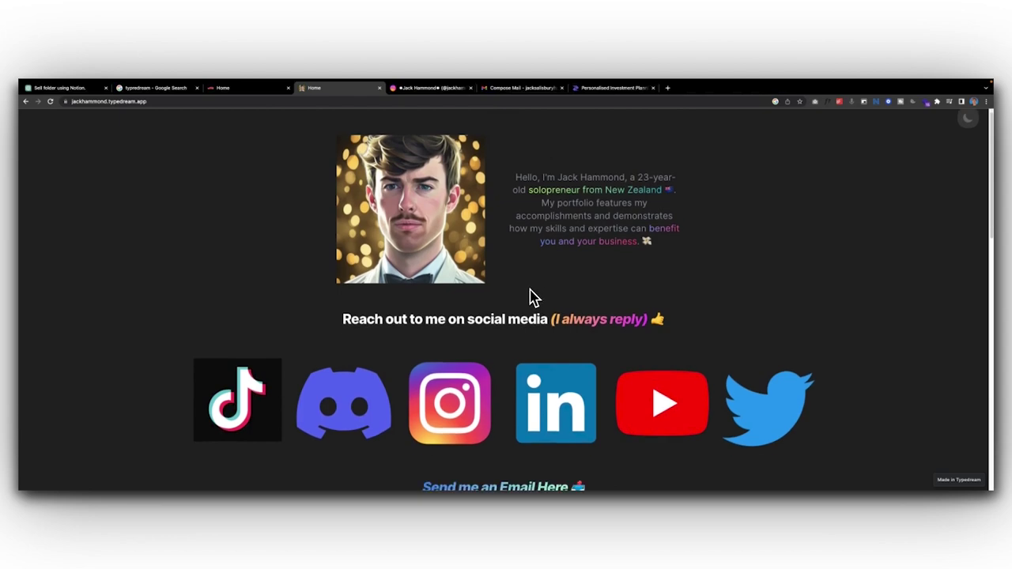
pyautogui.scroll(-8, 522, 316)
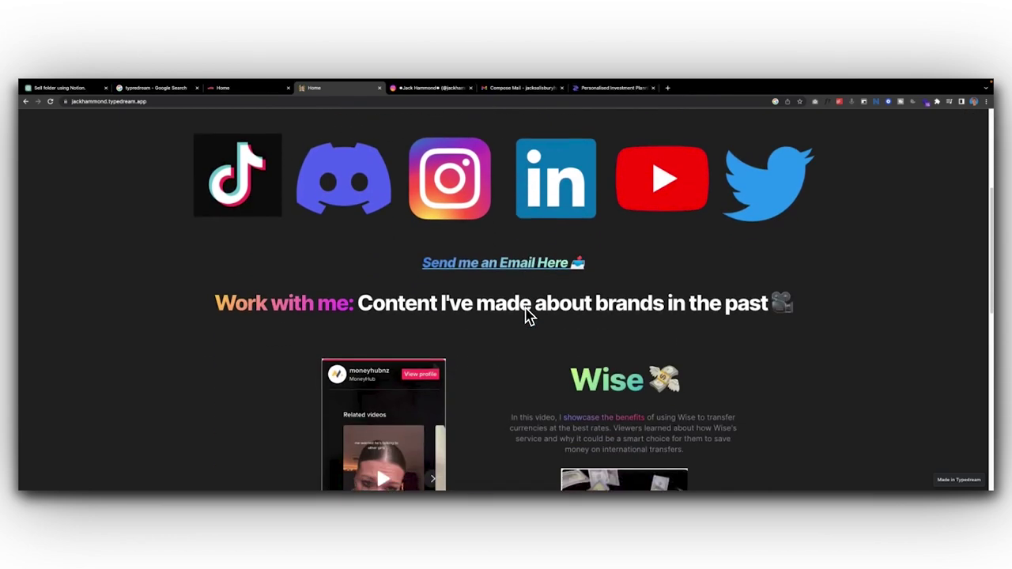
pyautogui.scroll(-2, 530, 316)
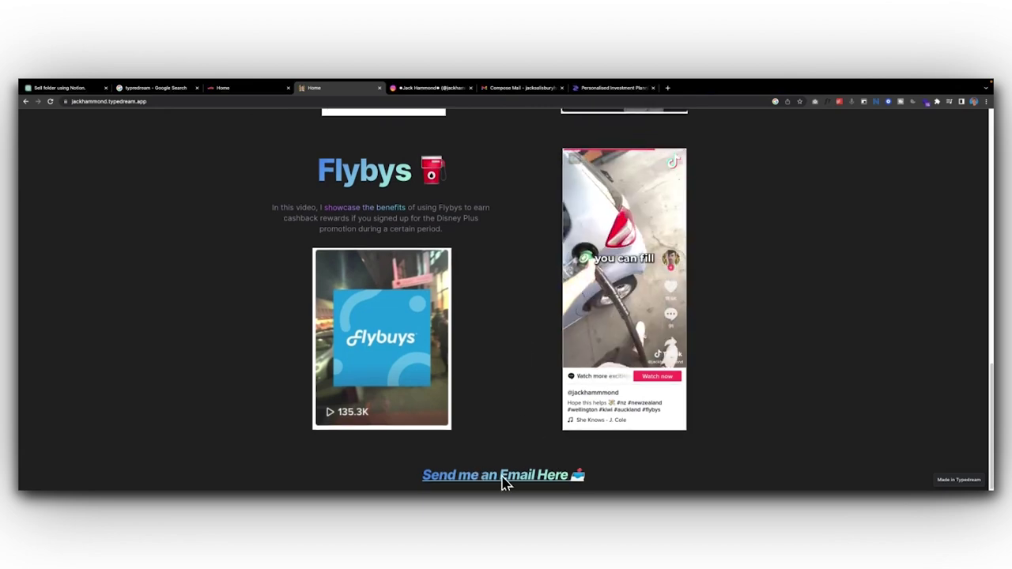
pyautogui.scroll(5, 535, 406)
pyautogui.scroll(5, 535, 400)
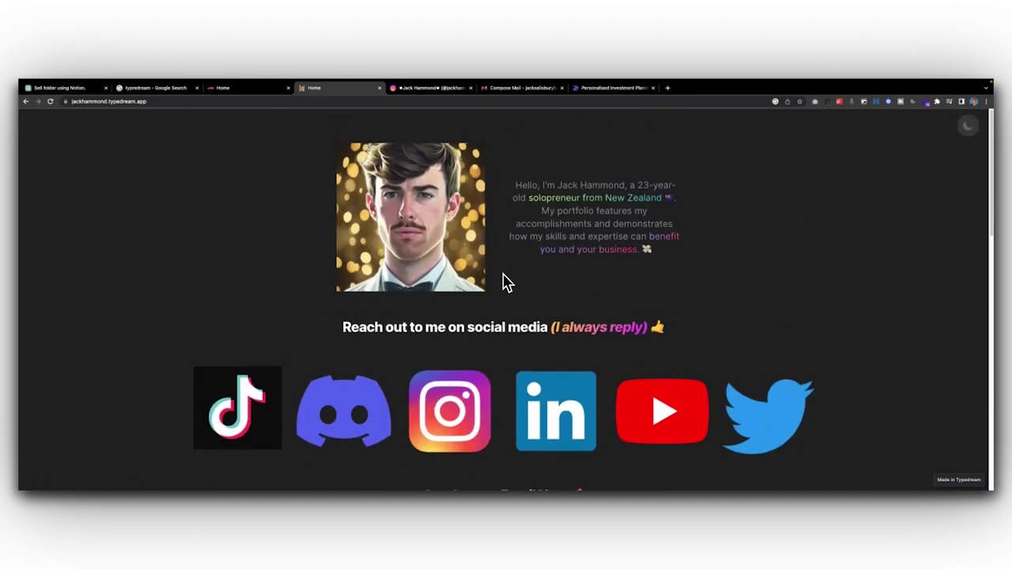
# Step: Reload the portfolio and examine its social links, Wise and Flybys samples, and the "Send me an Email Here" link at the page's end
pyautogui.press('super+r')
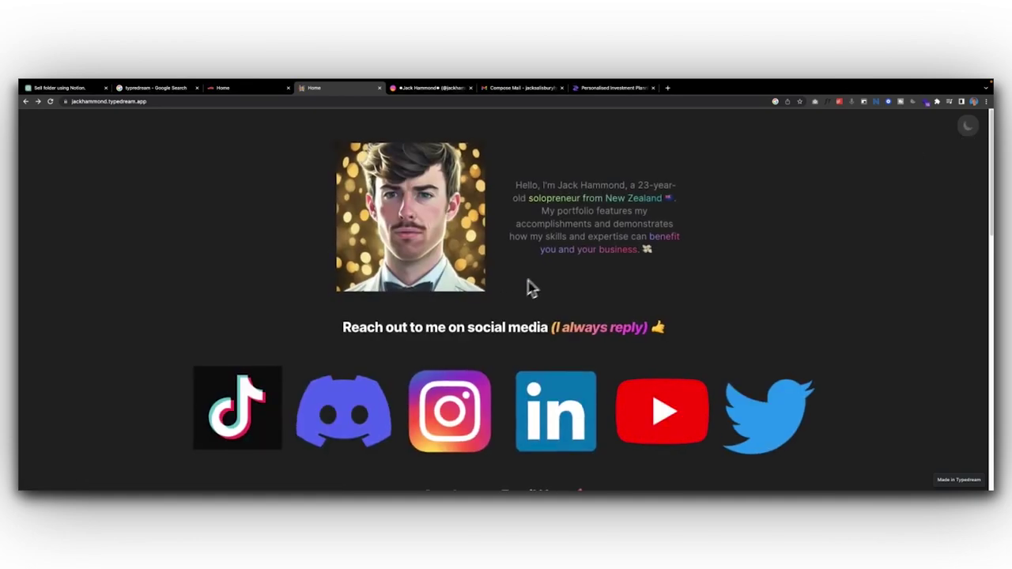
pyautogui.scroll(-2, 514, 286)
pyautogui.scroll(-4, 515, 286)
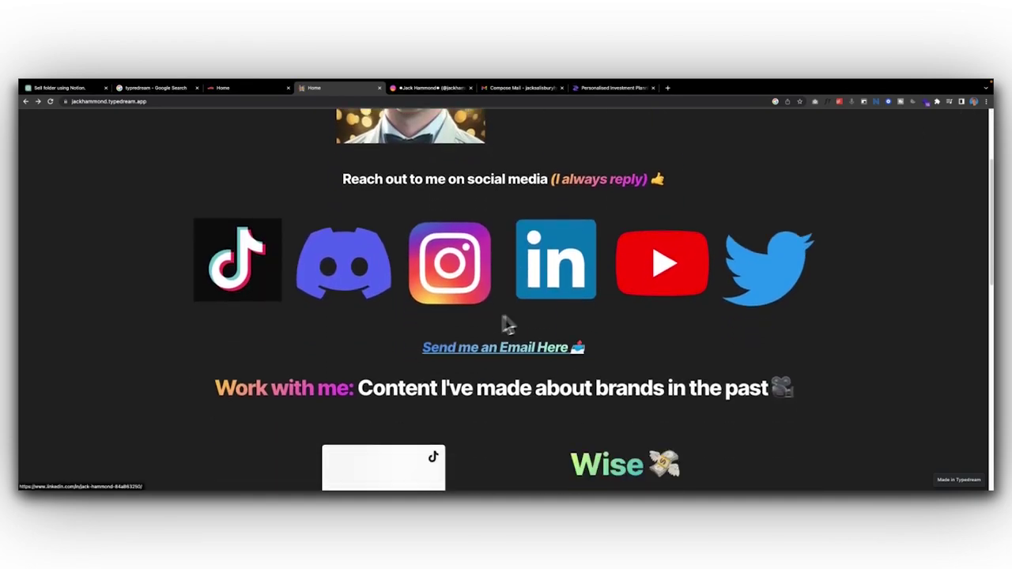
pyautogui.scroll(-3, 521, 361)
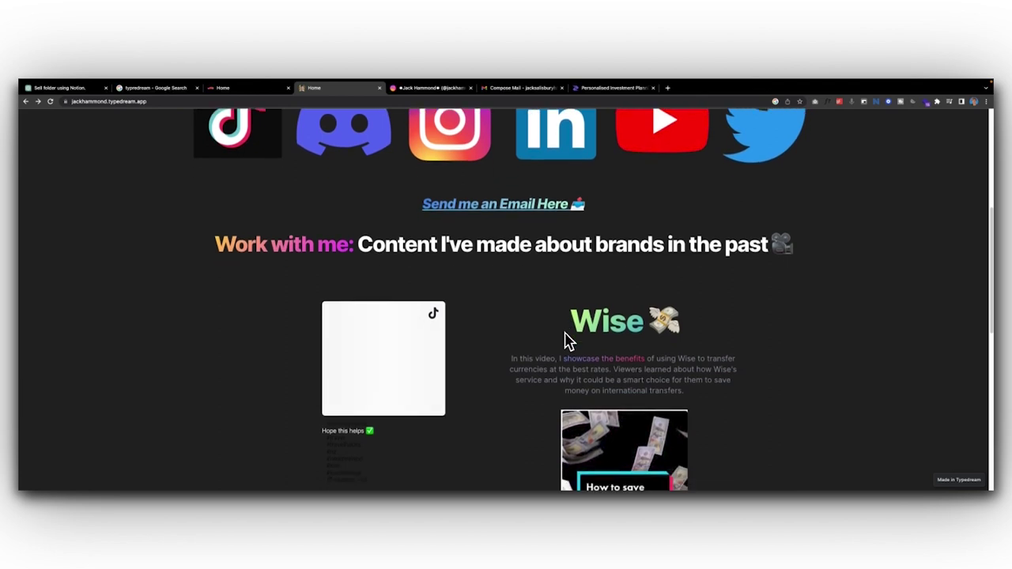
pyautogui.scroll(-1, 569, 311)
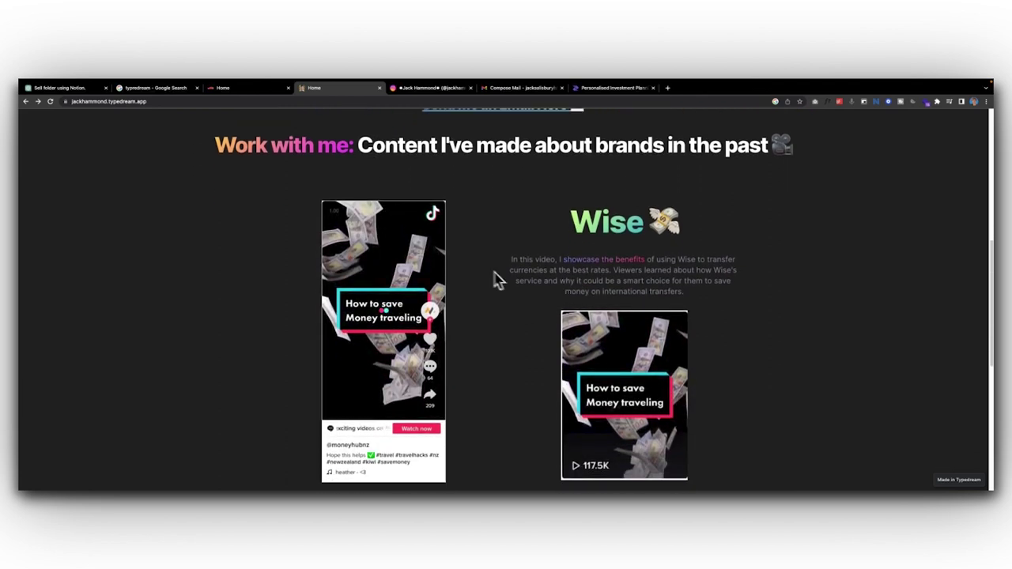
pyautogui.scroll(-6, 514, 340)
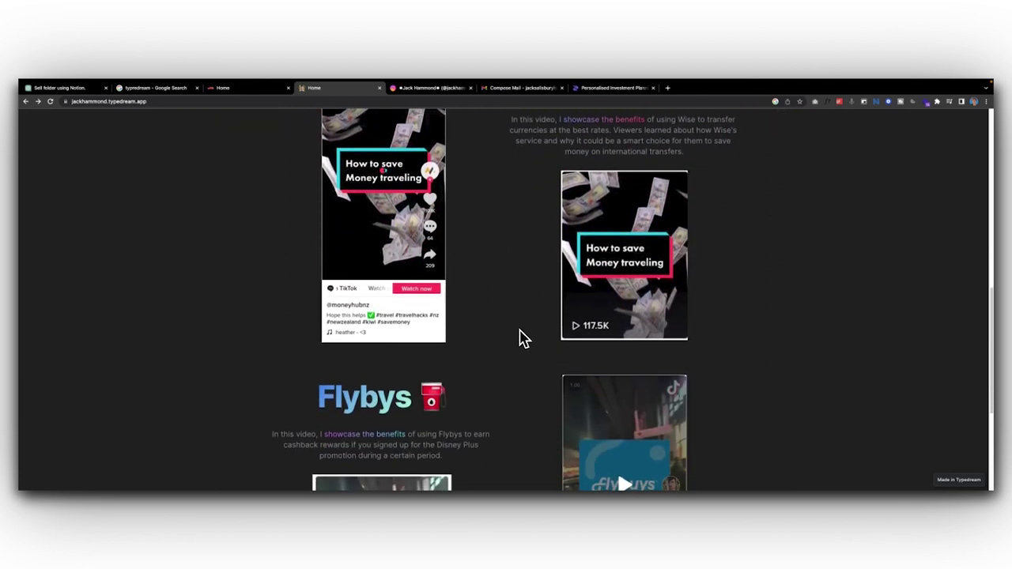
pyautogui.scroll(-4, 520, 339)
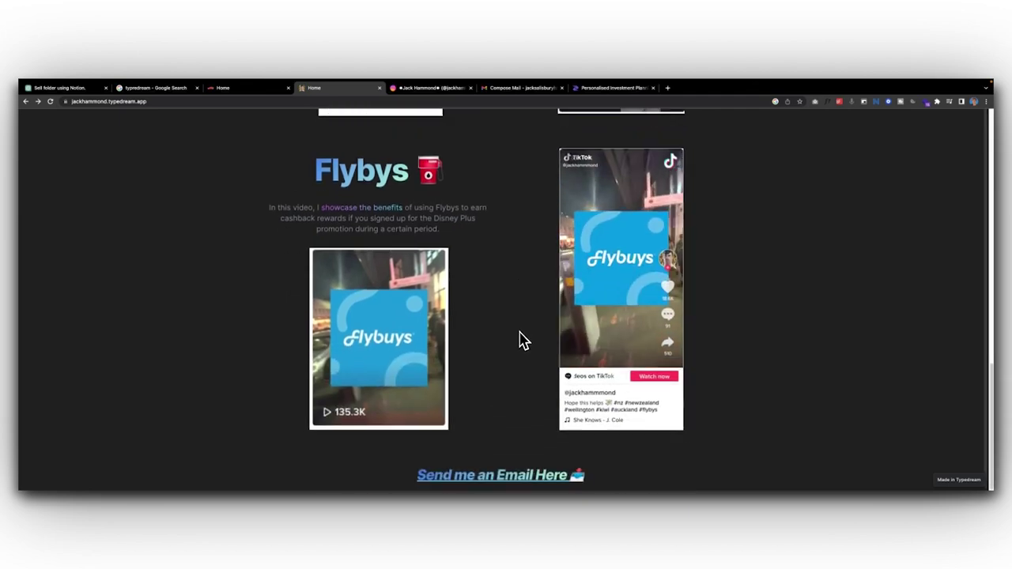
pyautogui.click(506, 476)
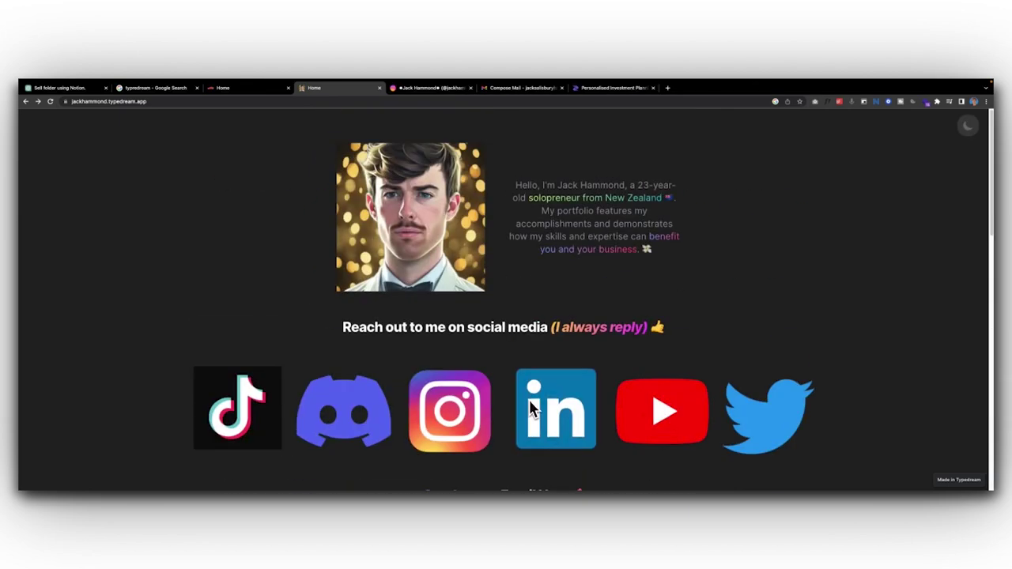
# Step: Try the portfolio's light mode, return it to dark mode, and look over the Wise and Flybys samples
pyautogui.click(966, 130)
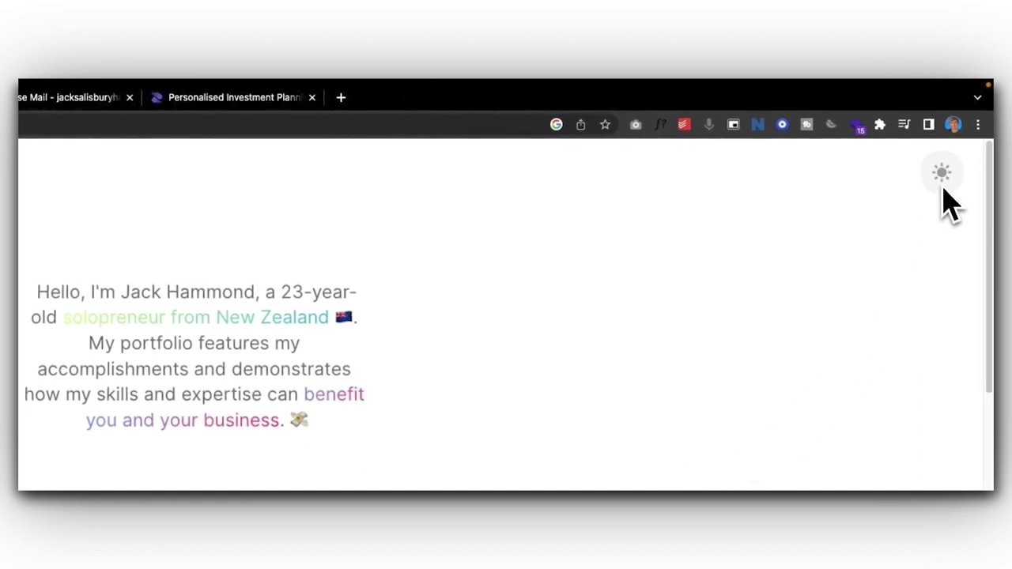
pyautogui.click(942, 175)
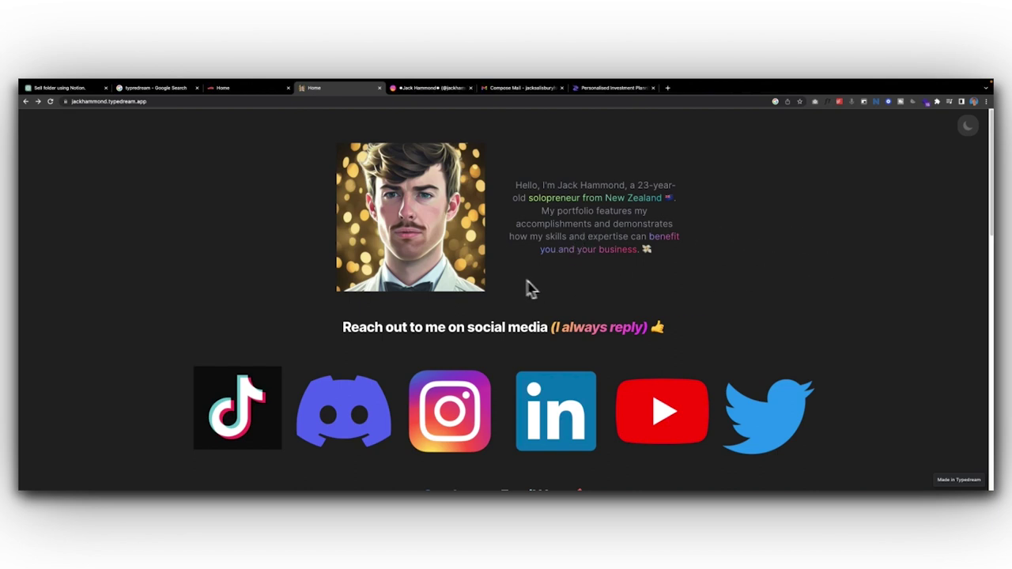
pyautogui.scroll(-1, 606, 272)
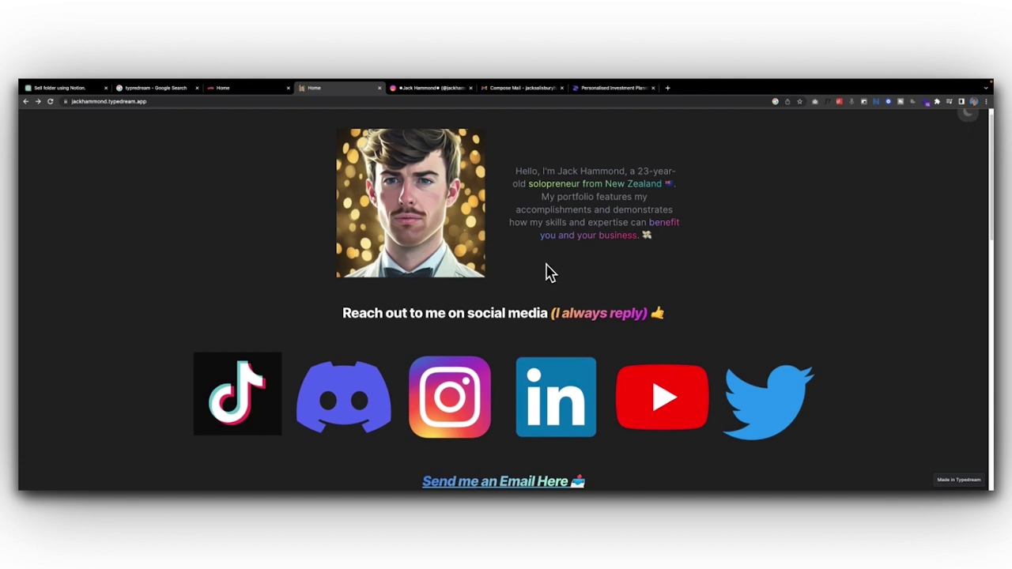
pyautogui.scroll(-5, 554, 281)
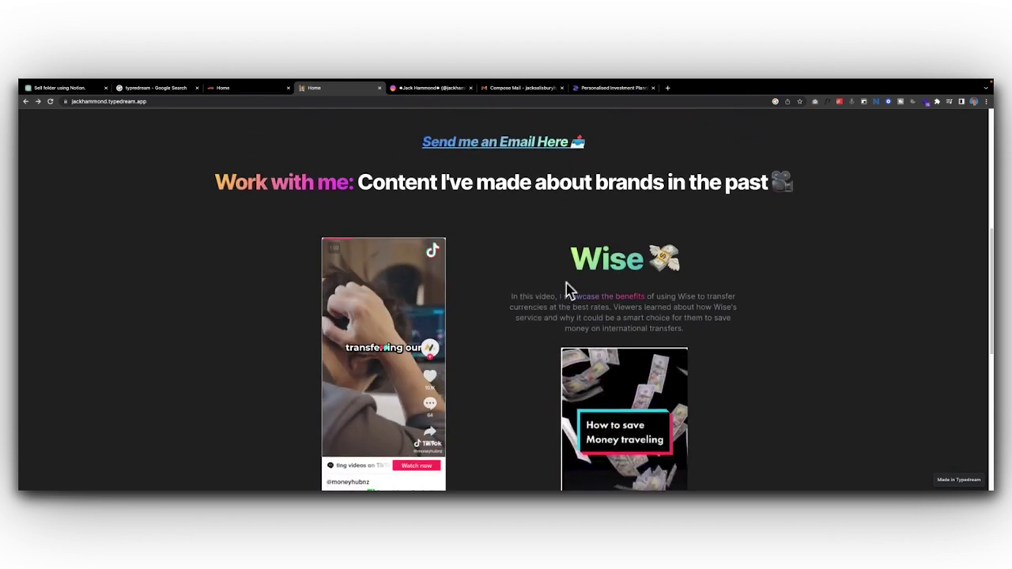
pyautogui.scroll(-2, 506, 293)
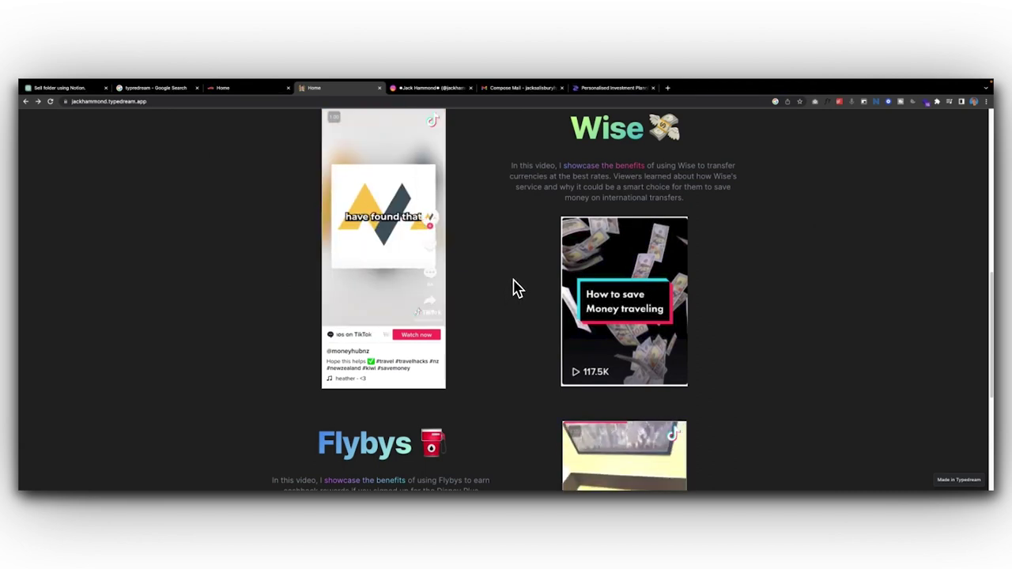
pyautogui.scroll(-1, 517, 282)
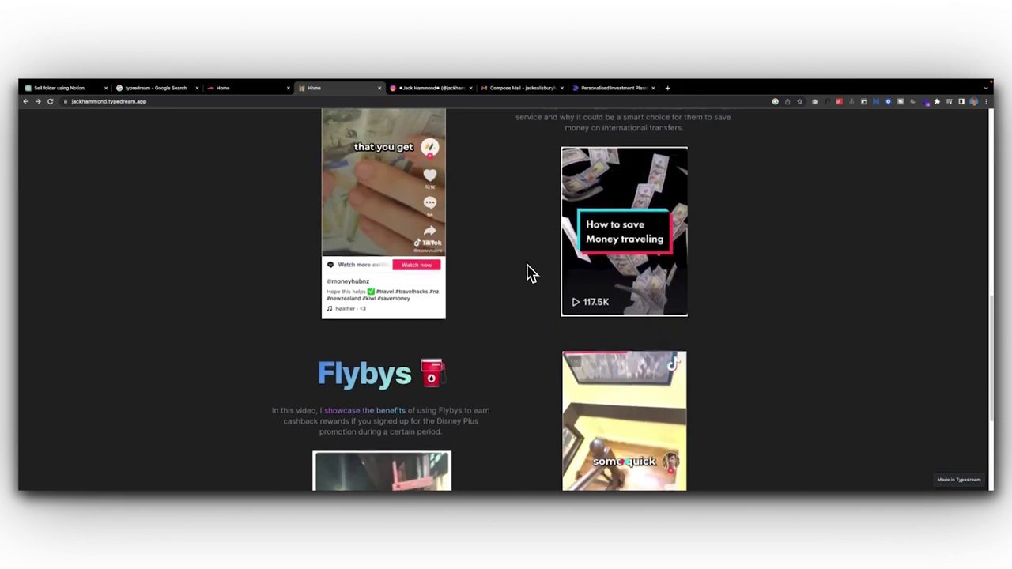
pyautogui.scroll(-1, 528, 293)
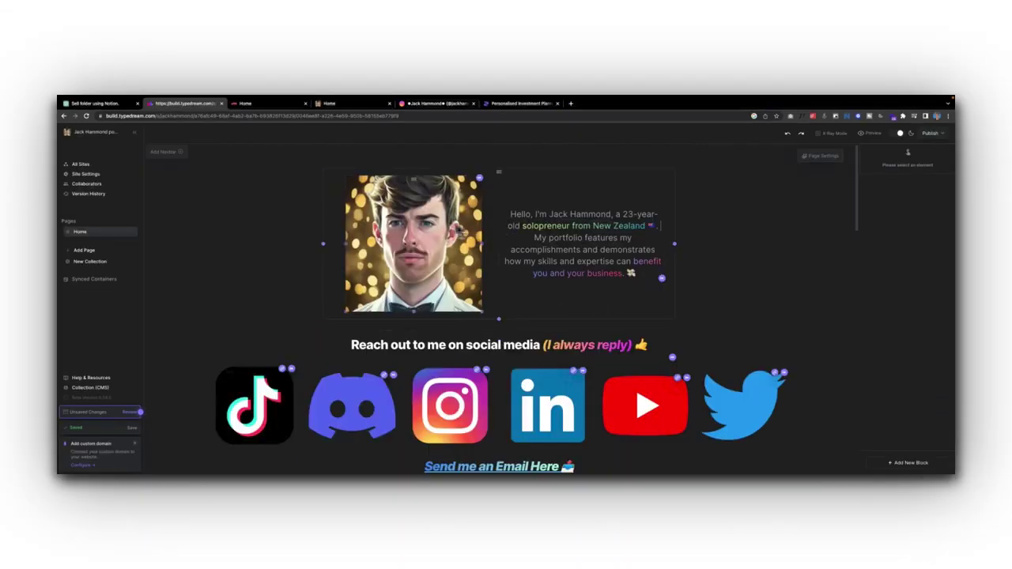
# Step: Look over the portfolio in the Typedream editor and create a new site, starting from scratch instead of from a template
pyautogui.scroll(-1, 534, 266)
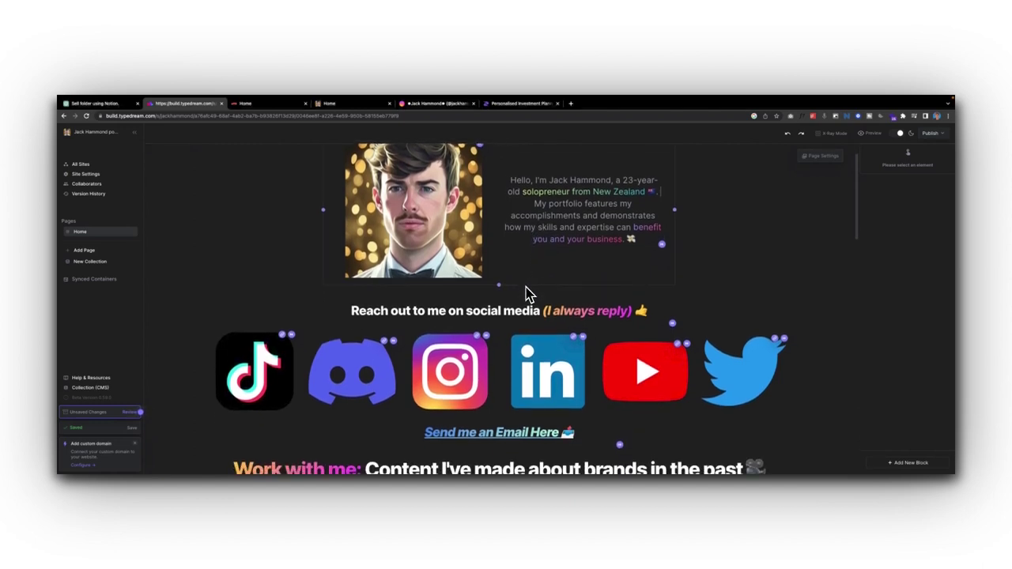
pyautogui.scroll(-2, 526, 294)
pyautogui.scroll(-3, 525, 306)
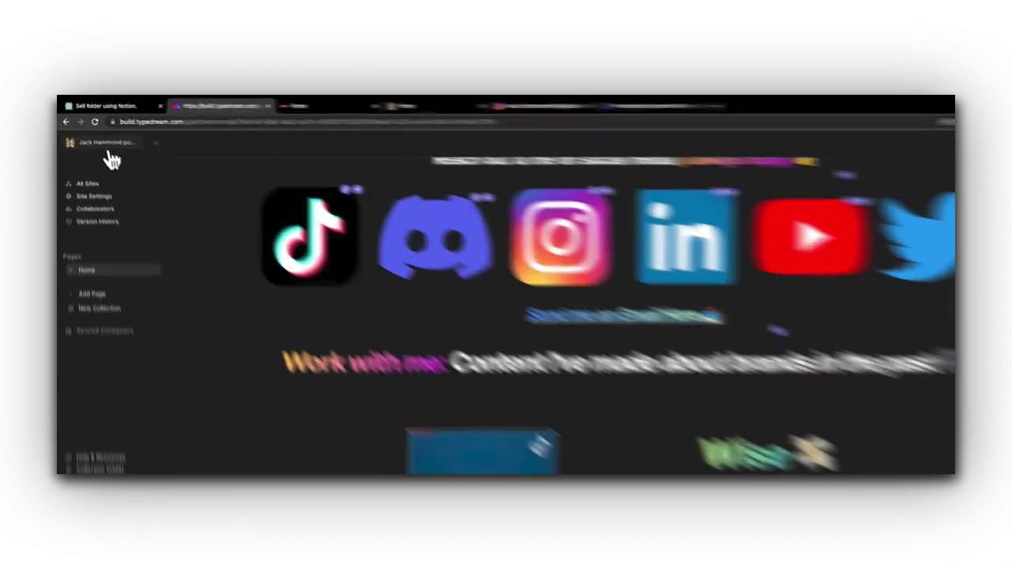
pyautogui.click(109, 149)
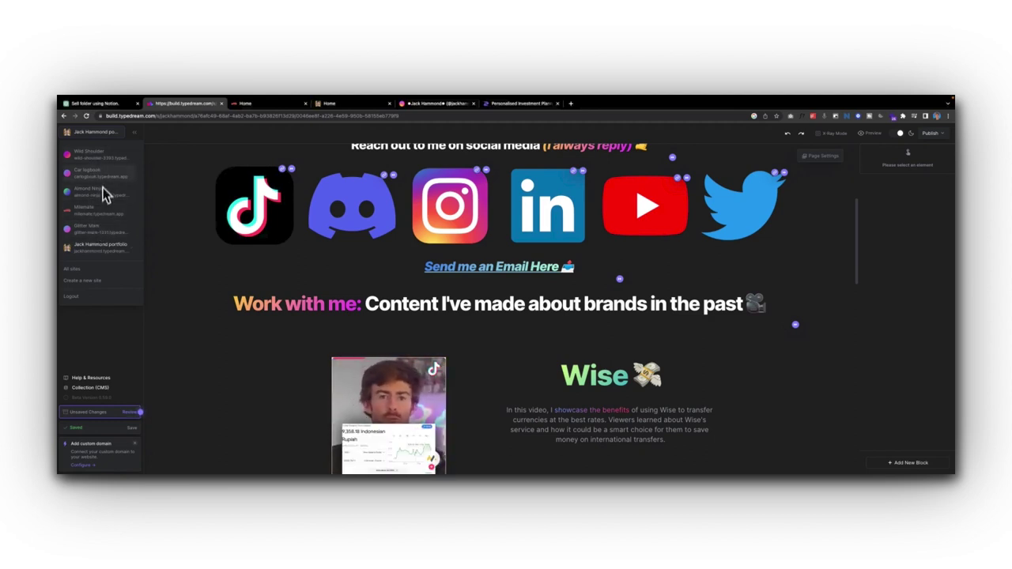
pyautogui.click(125, 288)
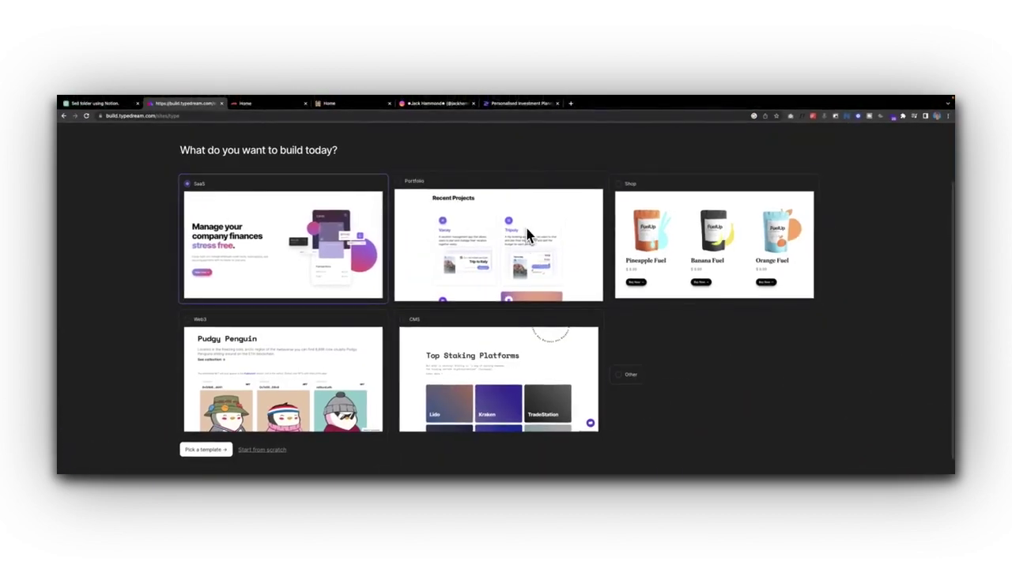
pyautogui.scroll(-1, 490, 285)
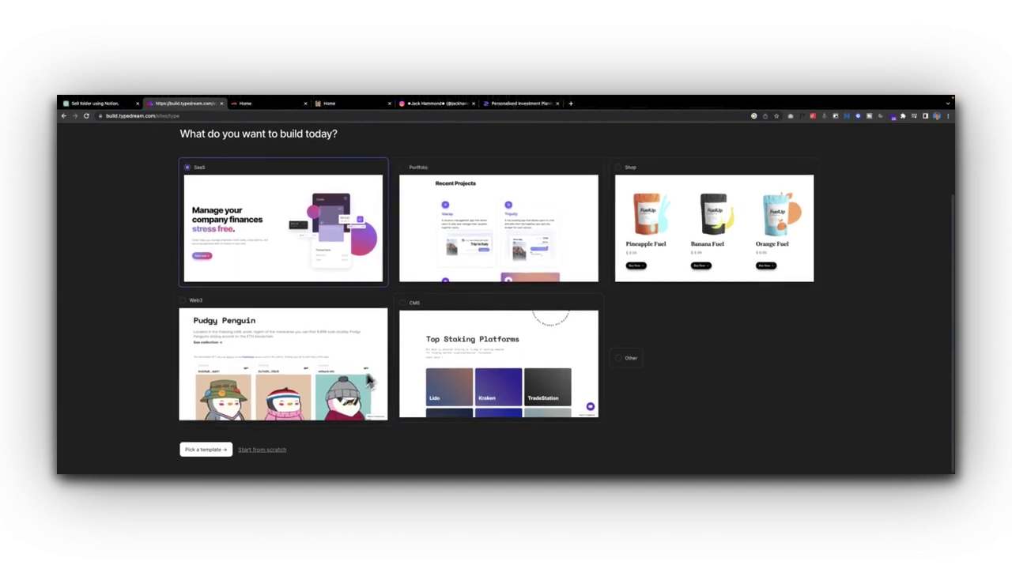
pyautogui.click(269, 450)
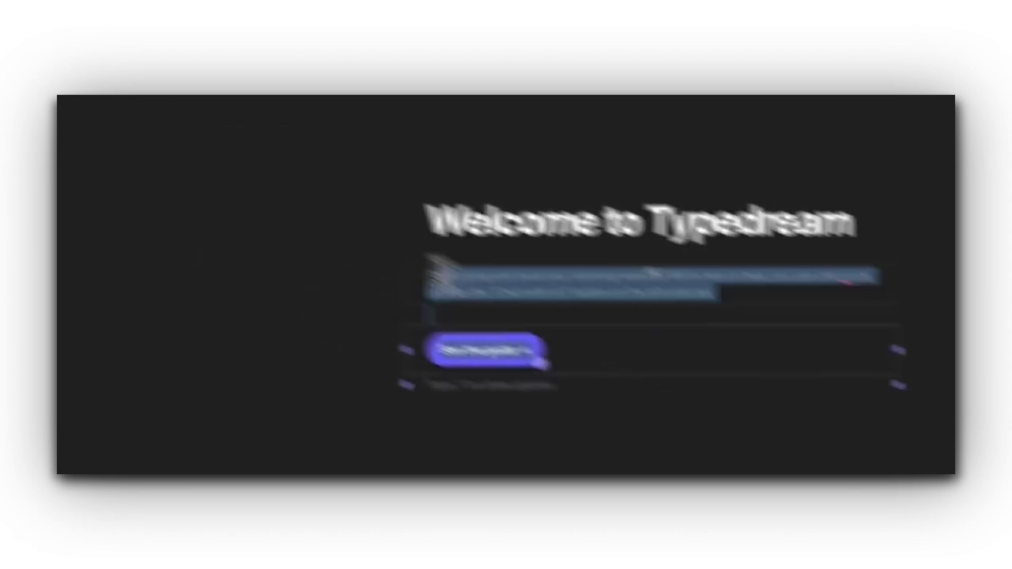
# Step: Clear all starter content from the new site's Home page and insert a two-column block
pyautogui.hotkey('ctrl', 'a')
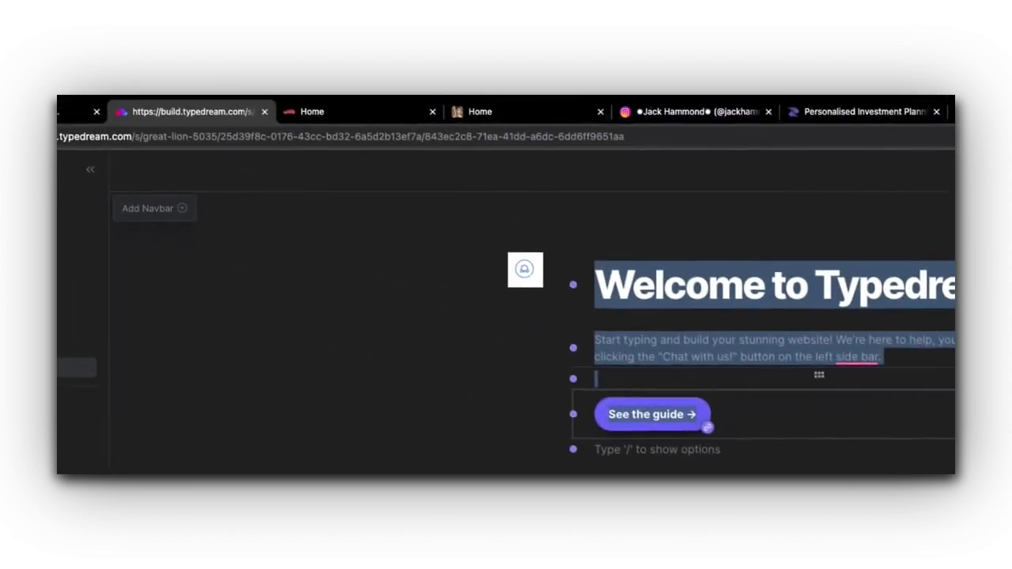
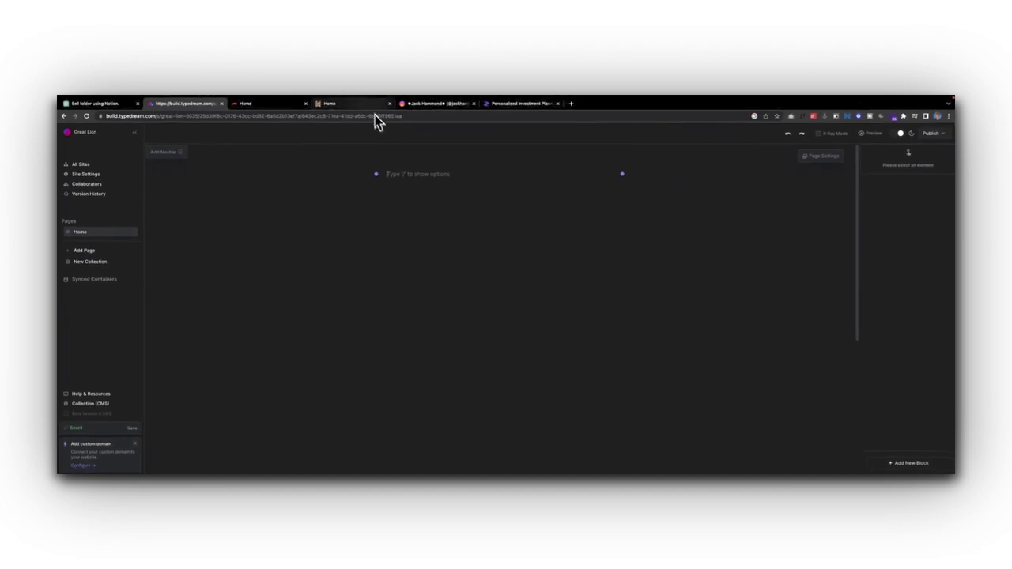
pyautogui.write('/co')
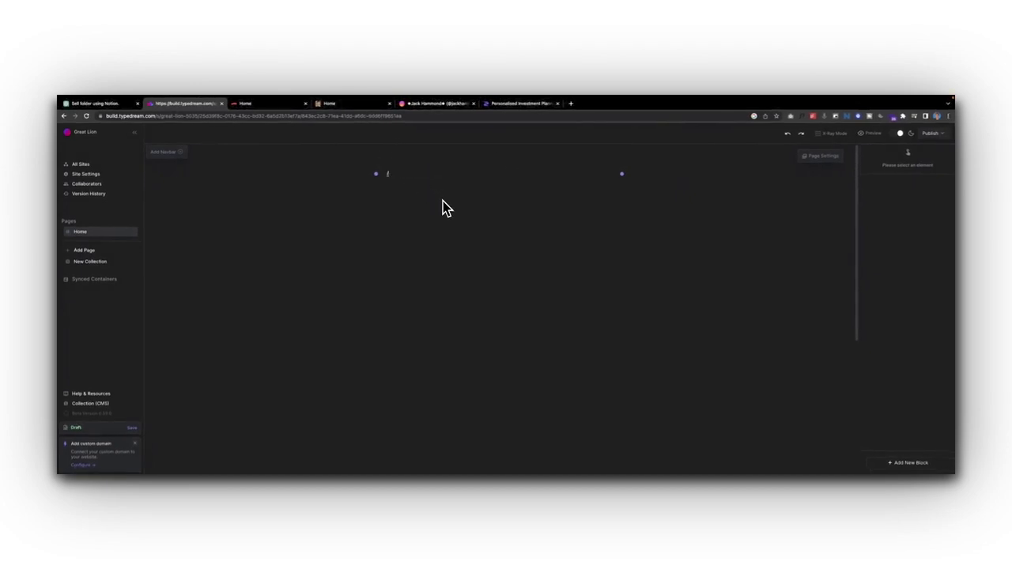
pyautogui.click(431, 260)
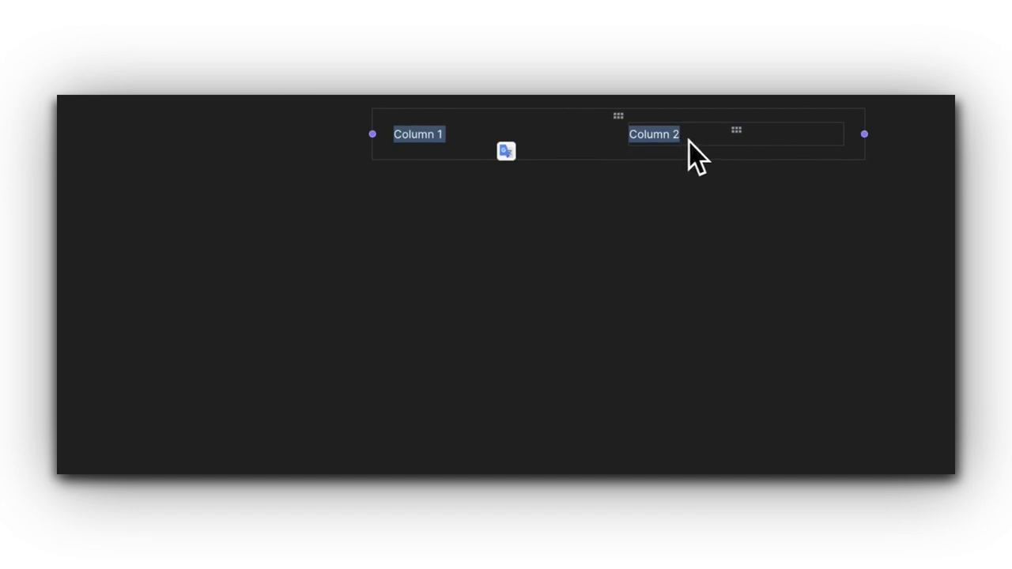
# Step: Replace the first column's text with an image block and upload avatar (6).png from Downloads
pyautogui.click(466, 139)
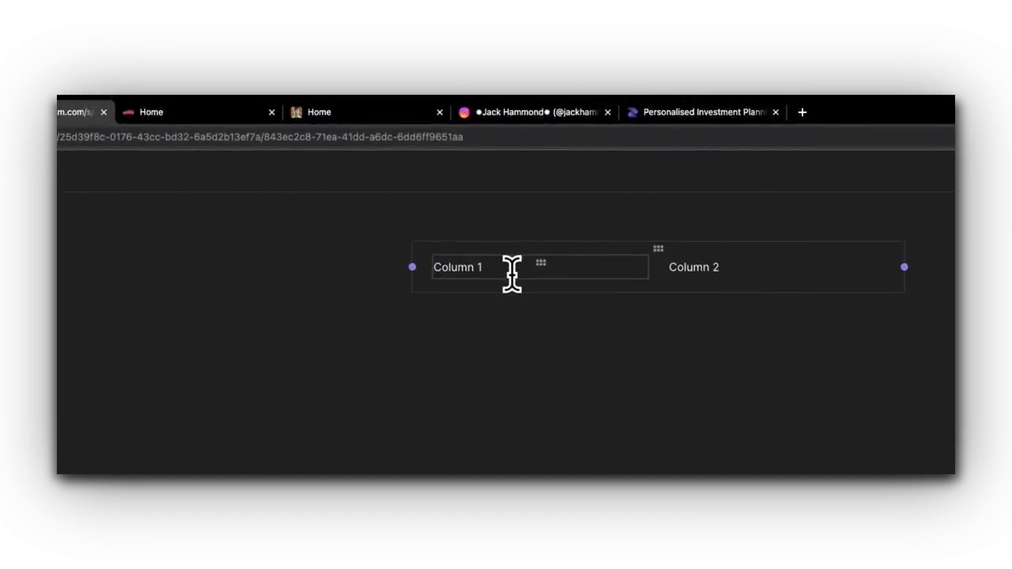
pyautogui.write('/imag')
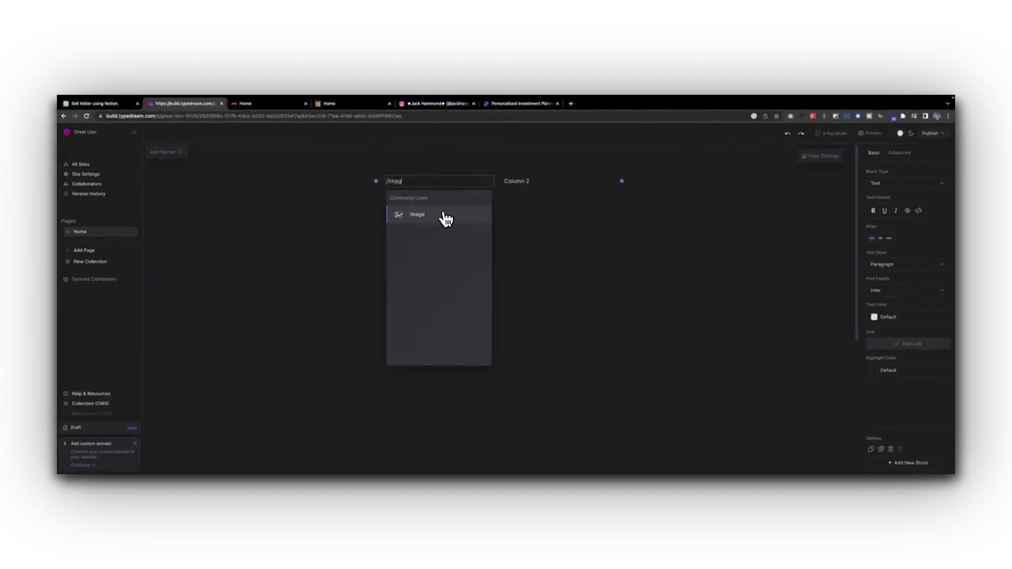
pyautogui.click(431, 217)
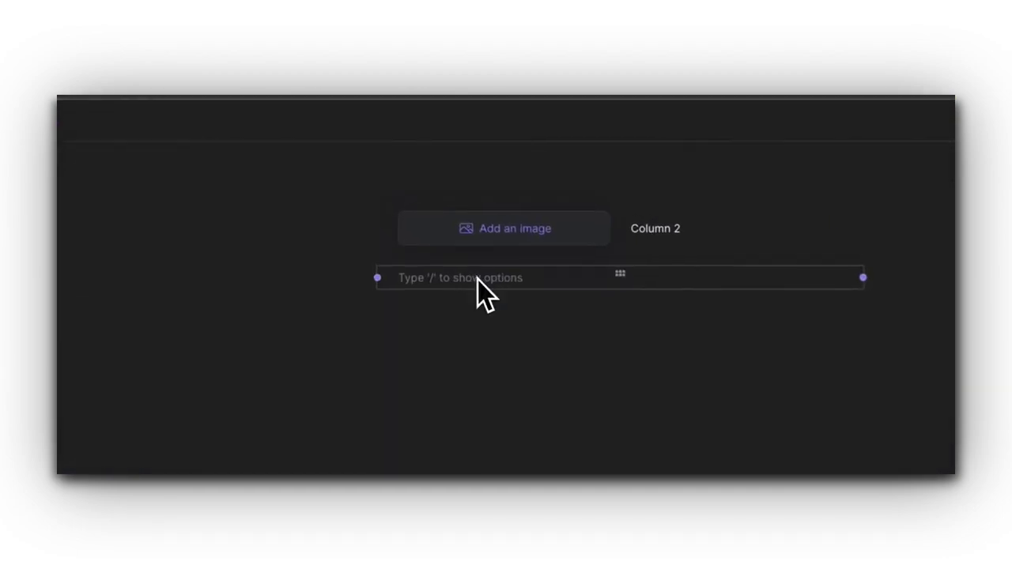
pyautogui.click(541, 251)
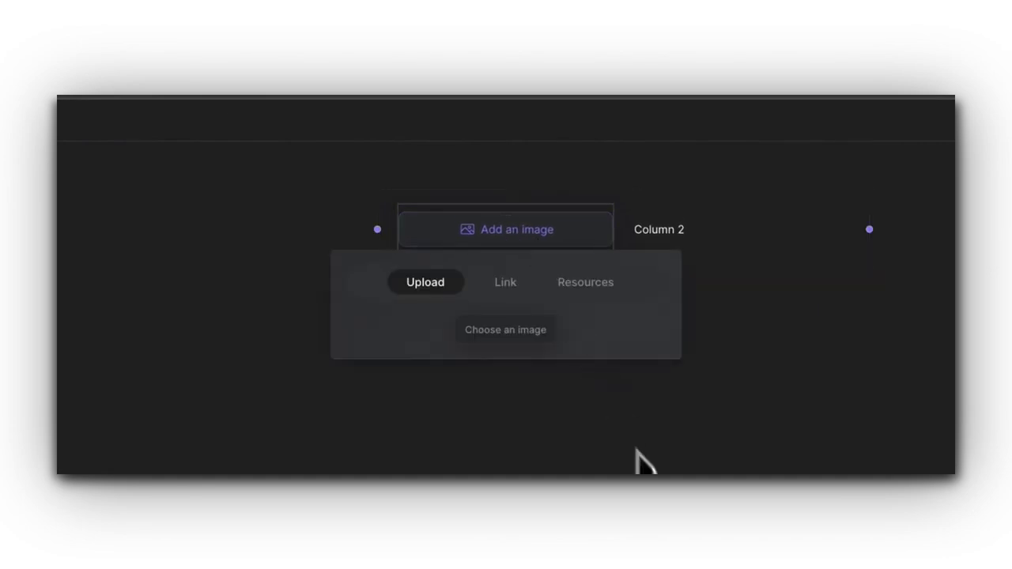
pyautogui.click(513, 336)
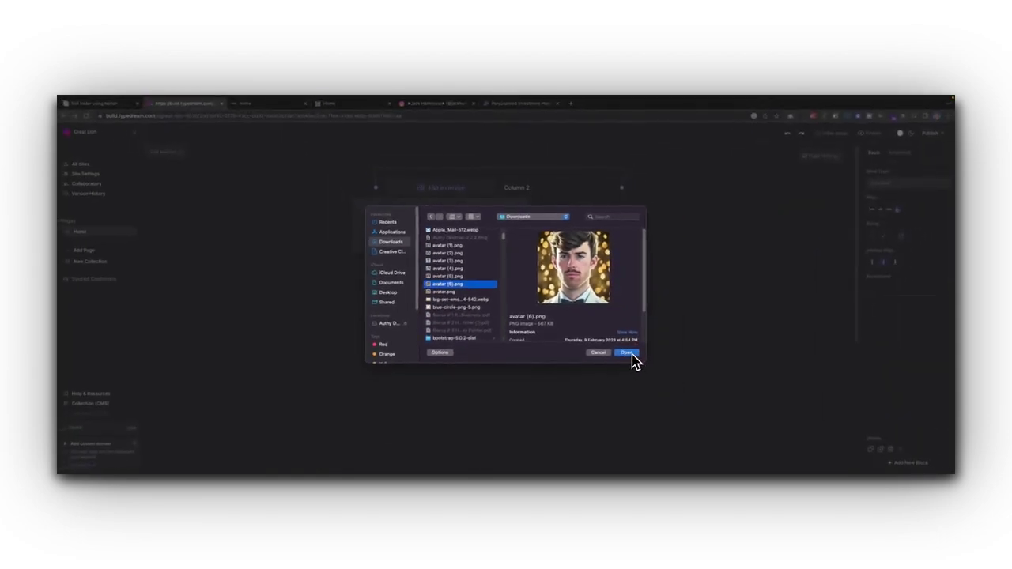
pyautogui.click(626, 352)
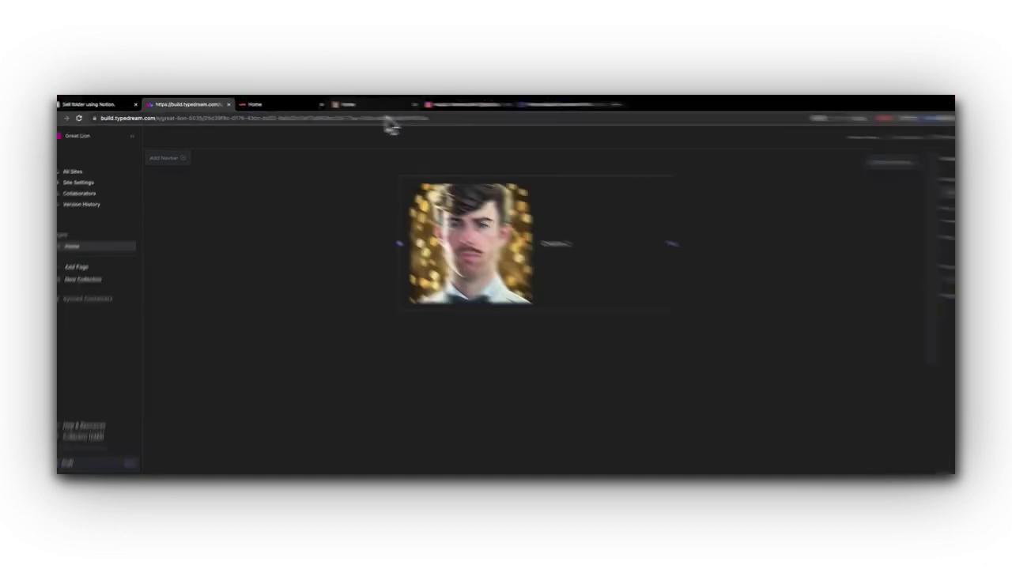
# Step: Copy the introduction paragraph from the example portfolio and use it to replace the "Column 2" text
pyautogui.click(329, 104)
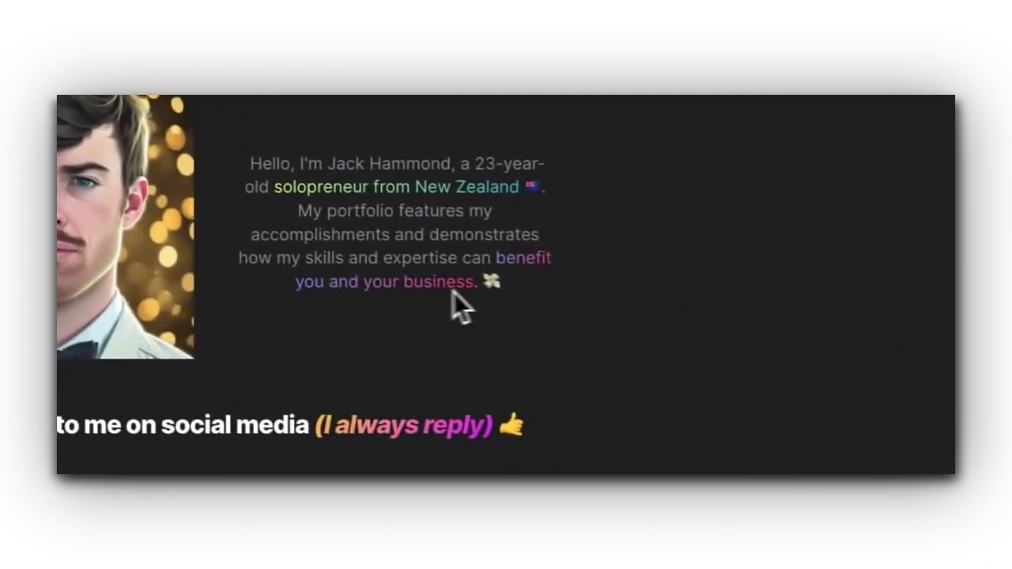
pyautogui.moveTo(453, 292); pyautogui.dragTo(246, 168)
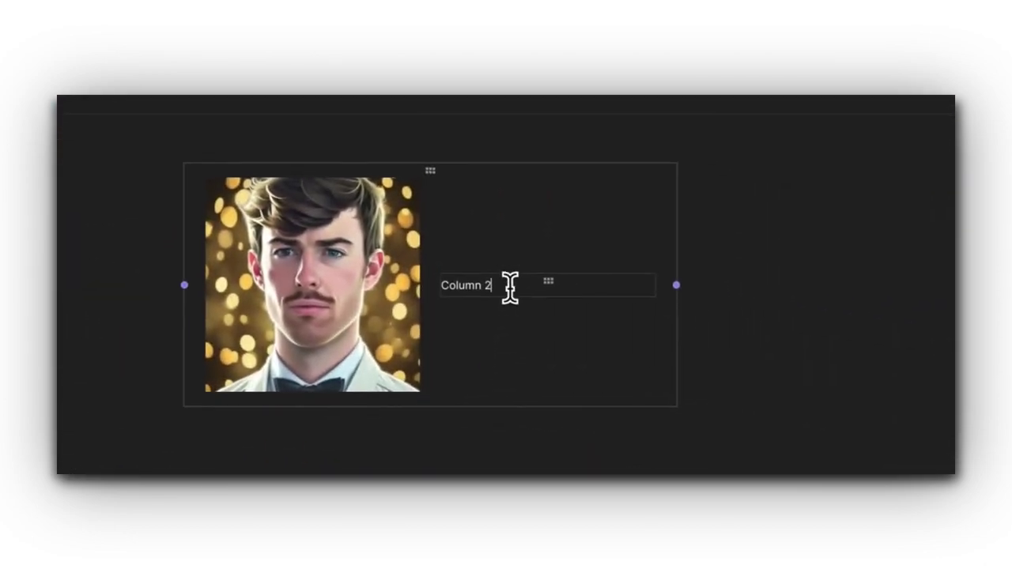
pyautogui.tripleClick(506, 285)
pyautogui.write("Hello, I'm Jack Hammond, a 23-year-old solopreneur from New Zealand 🇳🇿. My portfolio features my accomplishments and demonstrates how my skills and expertise can benefit you and your business. 💸")
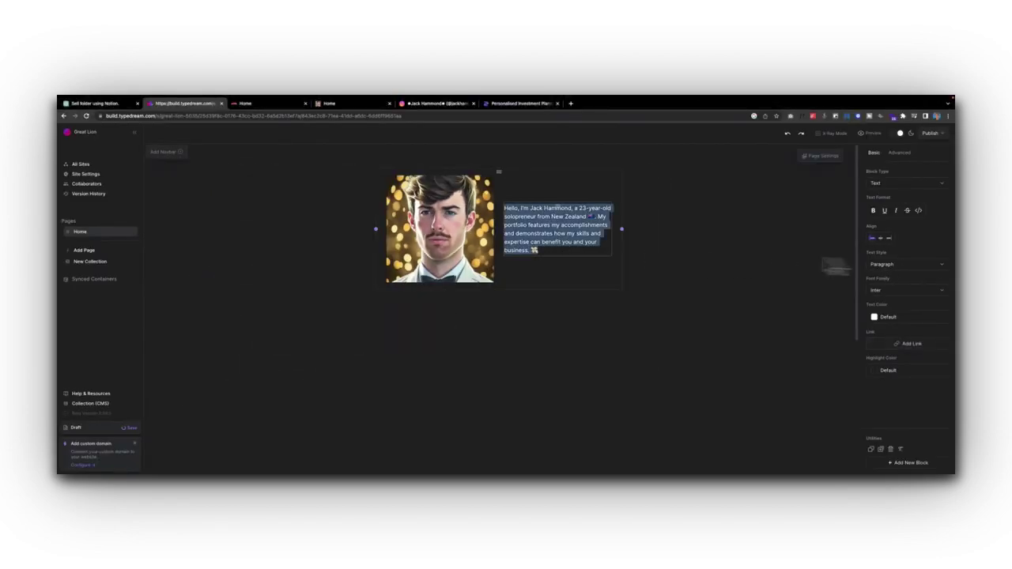
# Step: Centre the introduction paragraph and set its text style to Subtitle 2
pyautogui.click(883, 240)
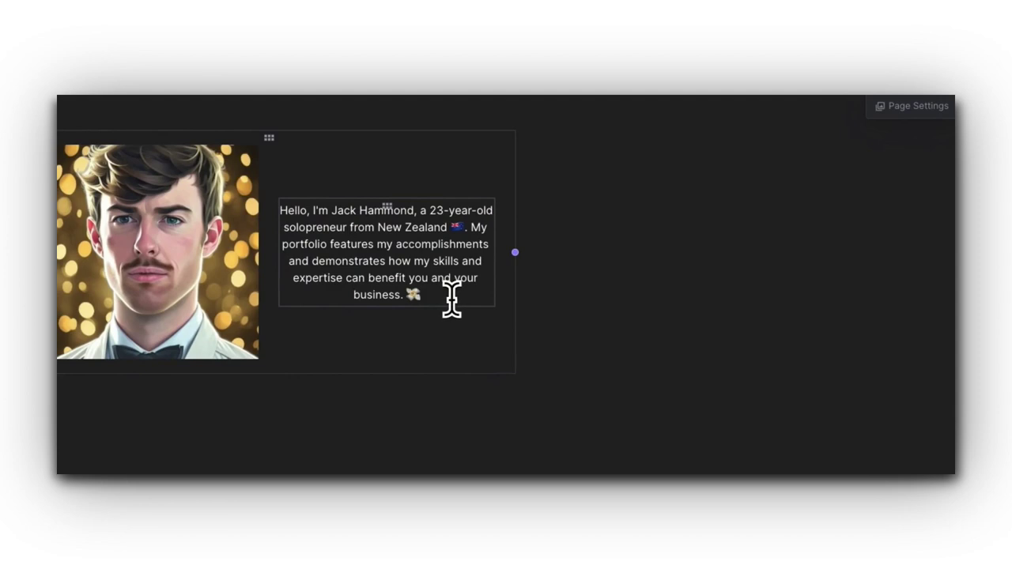
pyautogui.tripleClick(407, 281)
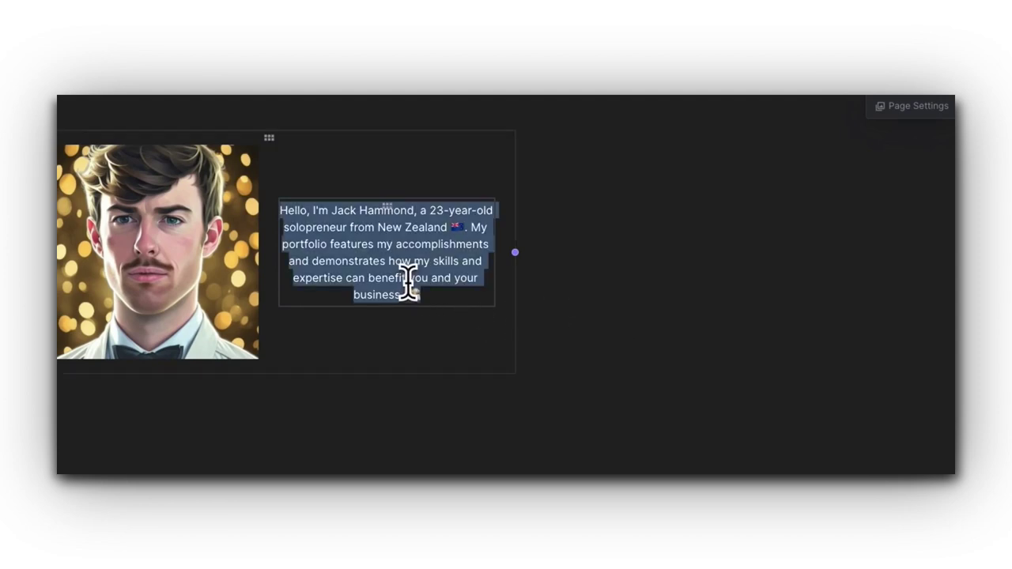
pyautogui.click(870, 285)
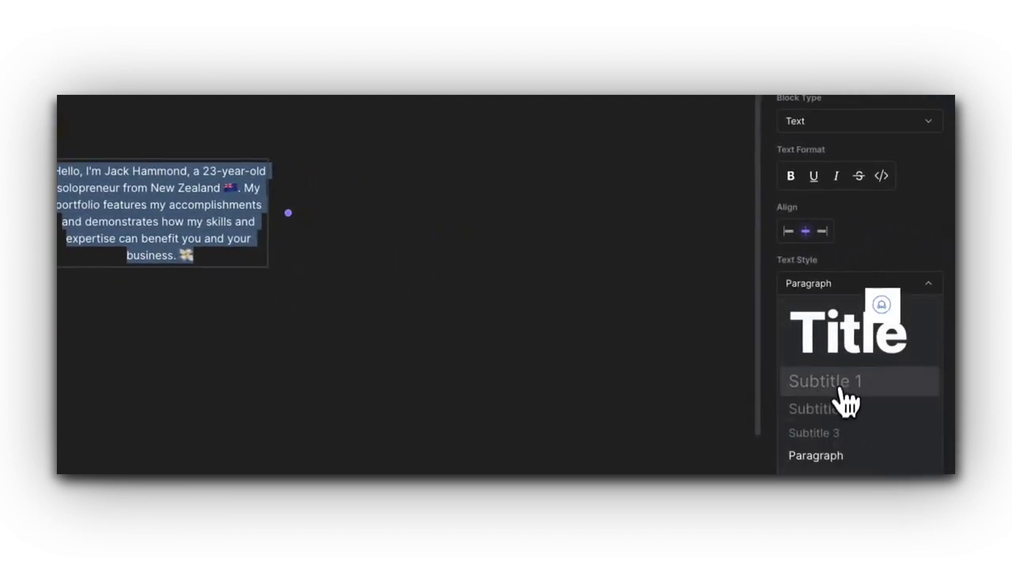
pyautogui.click(846, 408)
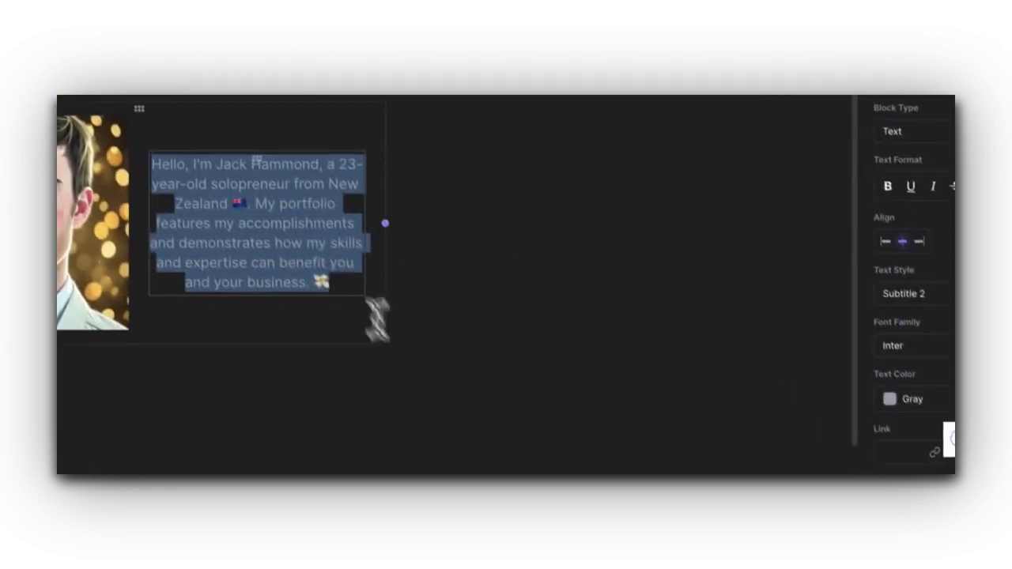
pyautogui.click(364, 158)
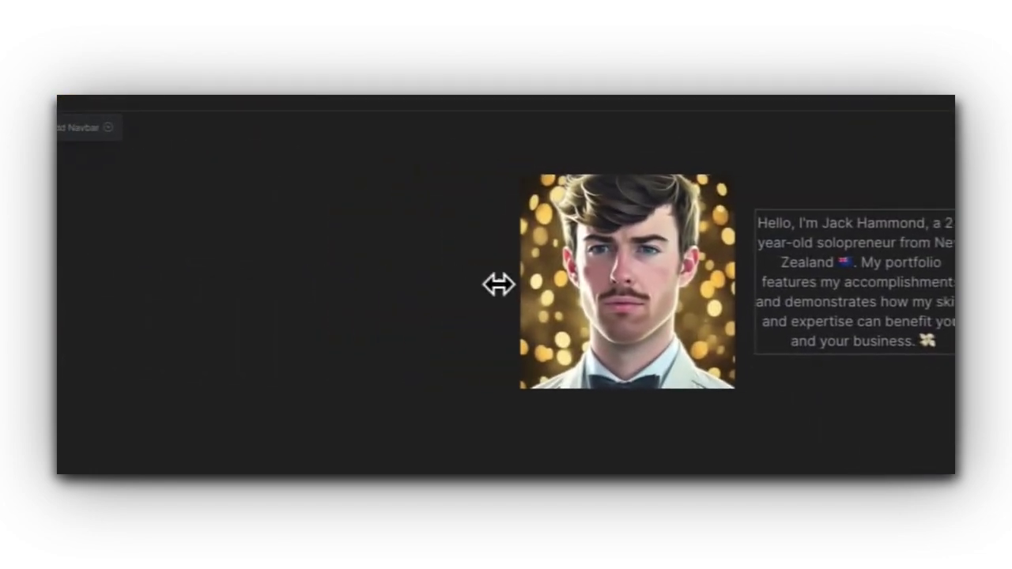
# Step: Widen the two-column block to enlarge the portrait and give the introduction more room
pyautogui.moveTo(497, 285)
pyautogui.mouseDown()
pyautogui.moveTo(508, 287)
pyautogui.moveTo(487, 284)
pyautogui.mouseUp()
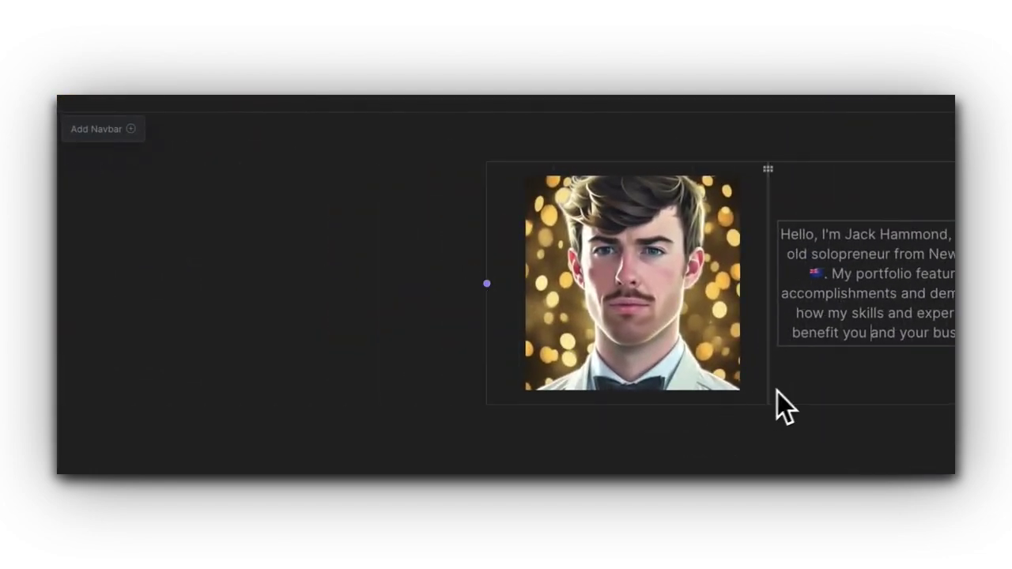
pyautogui.moveTo(486, 269); pyautogui.dragTo(529, 301)
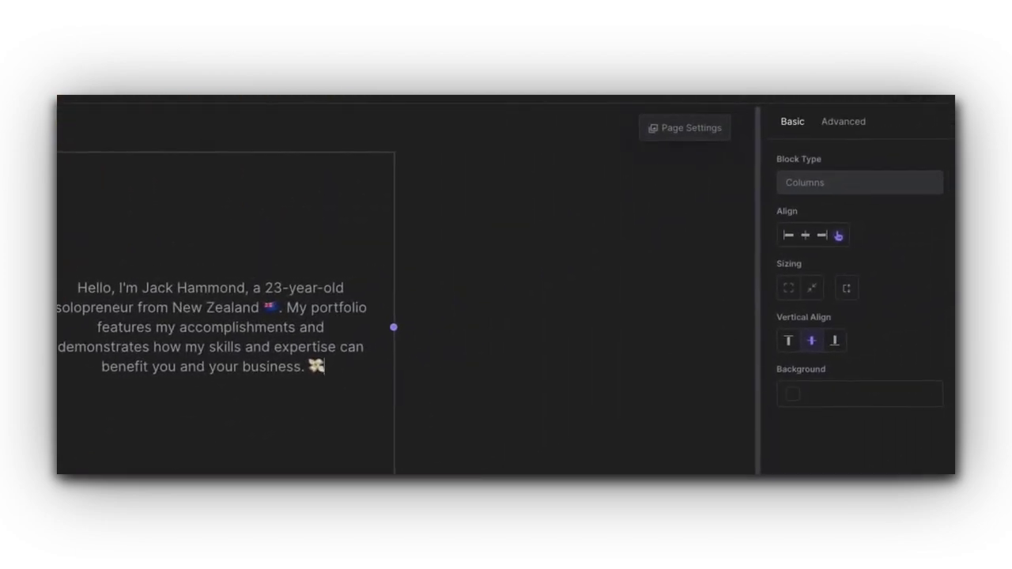
pyautogui.moveTo(509, 338); pyautogui.dragTo(506, 266)
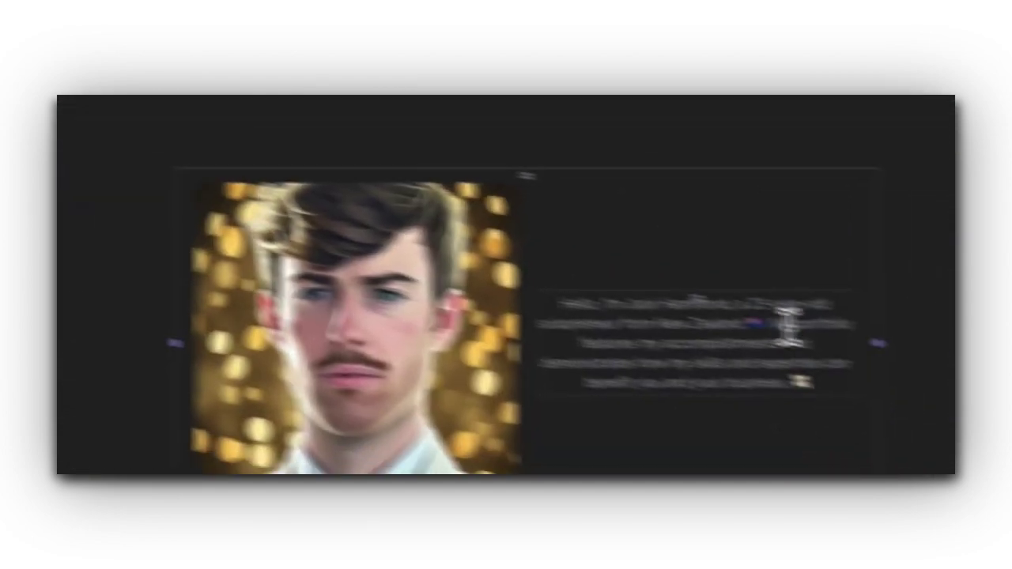
# Step: Colour the phrase "solopreneur from New Zealand" in the introduction with the yellow-green gradient
pyautogui.moveTo(584, 275); pyautogui.dragTo(640, 277)
pyautogui.moveTo(373, 294); pyautogui.dragTo(571, 287)
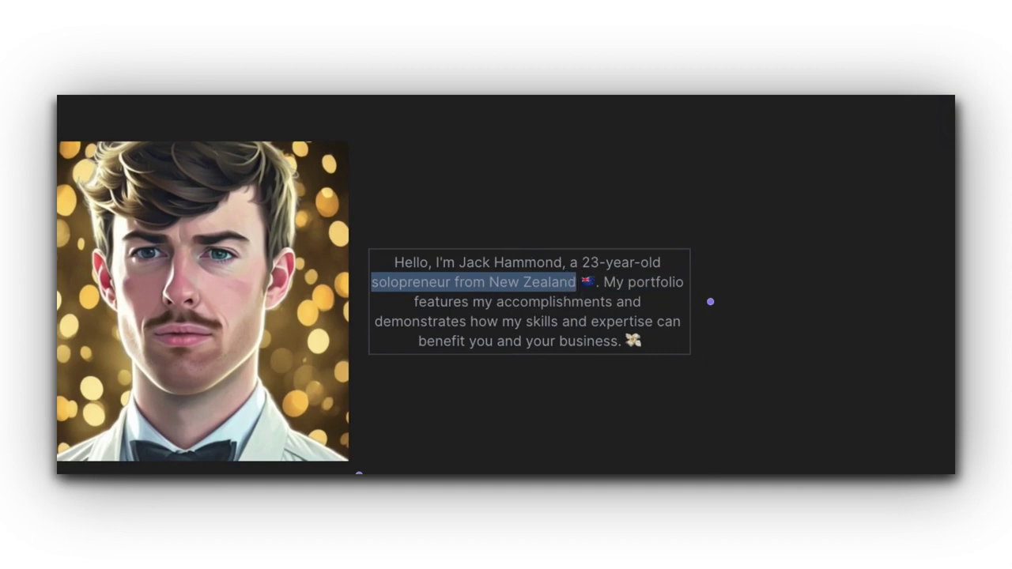
pyautogui.click(821, 263)
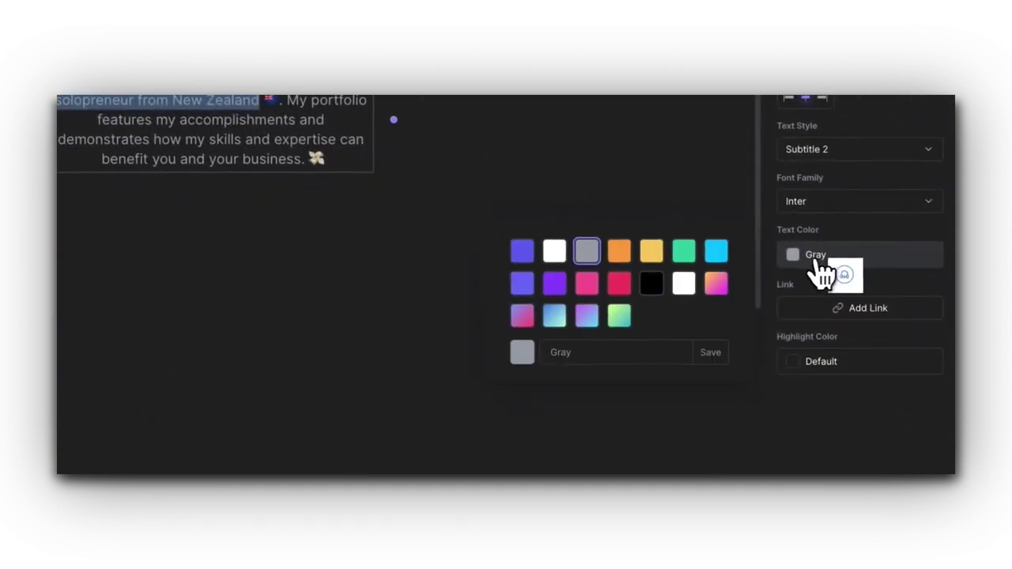
pyautogui.click(619, 317)
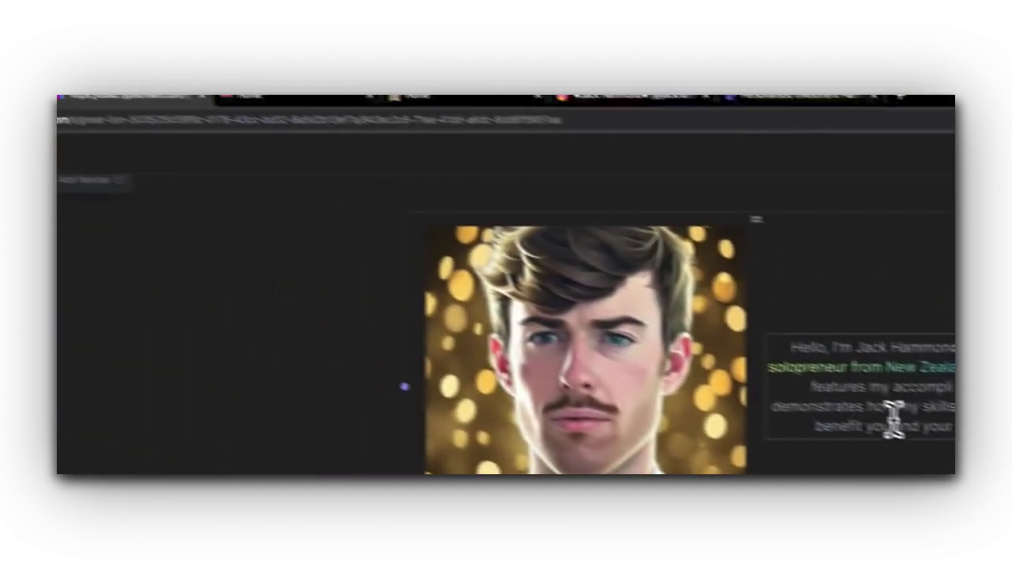
# Step: Check the example portfolio's highlighted phrases, and colour "expertise can benefit you and your business" with the Nebula gradient
pyautogui.click(513, 114)
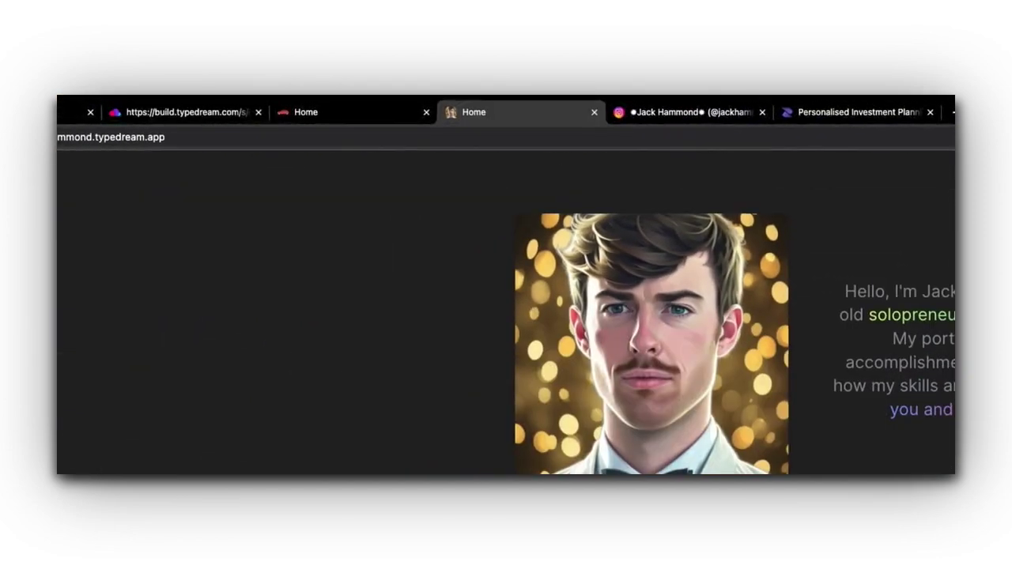
pyautogui.click(219, 113)
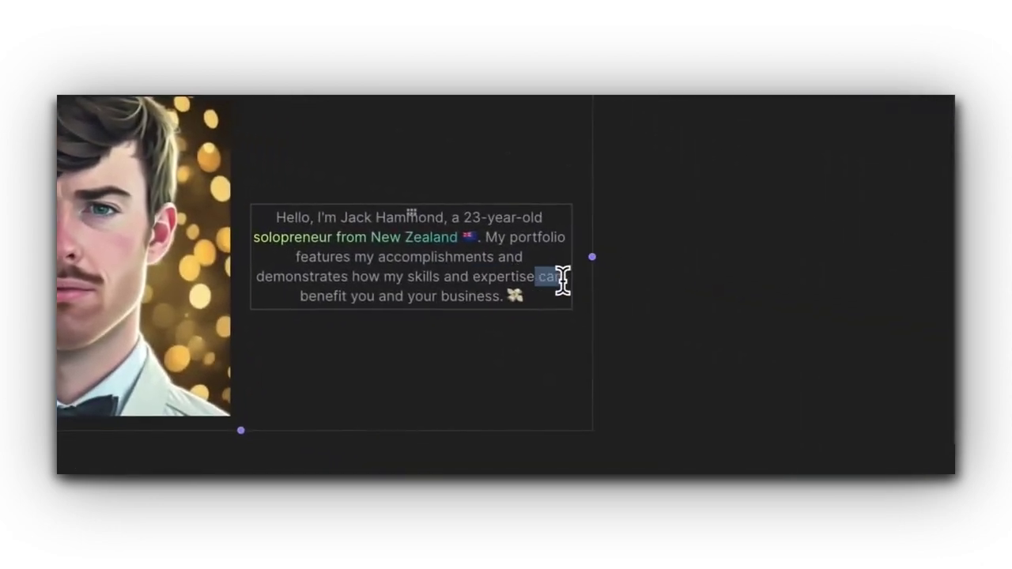
pyautogui.moveTo(473, 275); pyautogui.dragTo(496, 294)
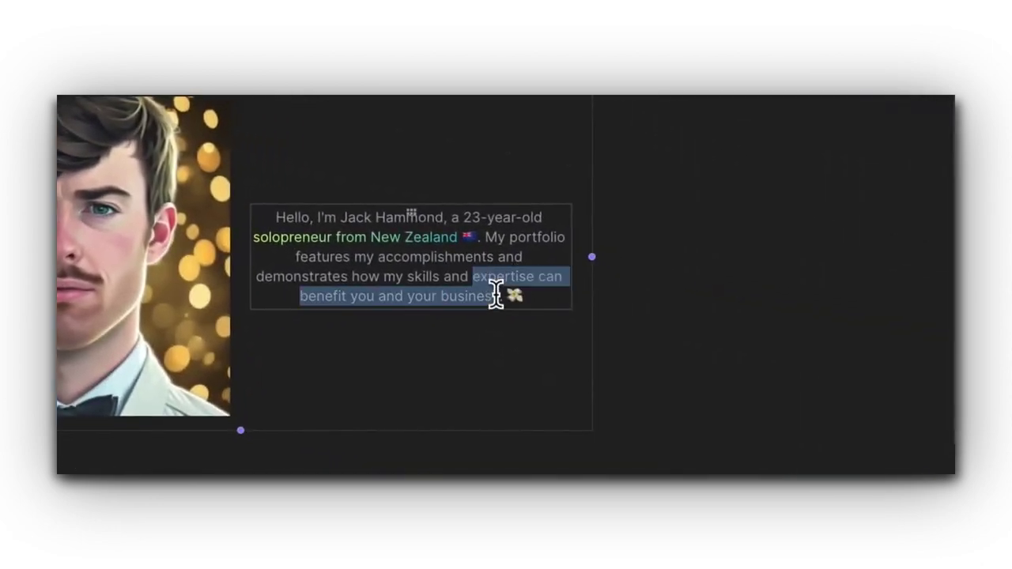
pyautogui.click(822, 283)
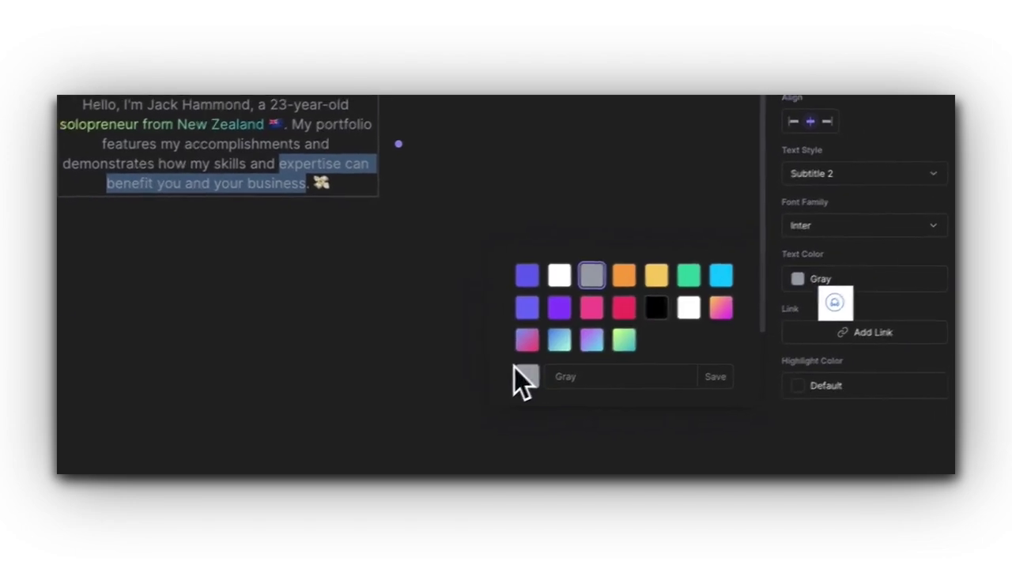
pyautogui.click(523, 342)
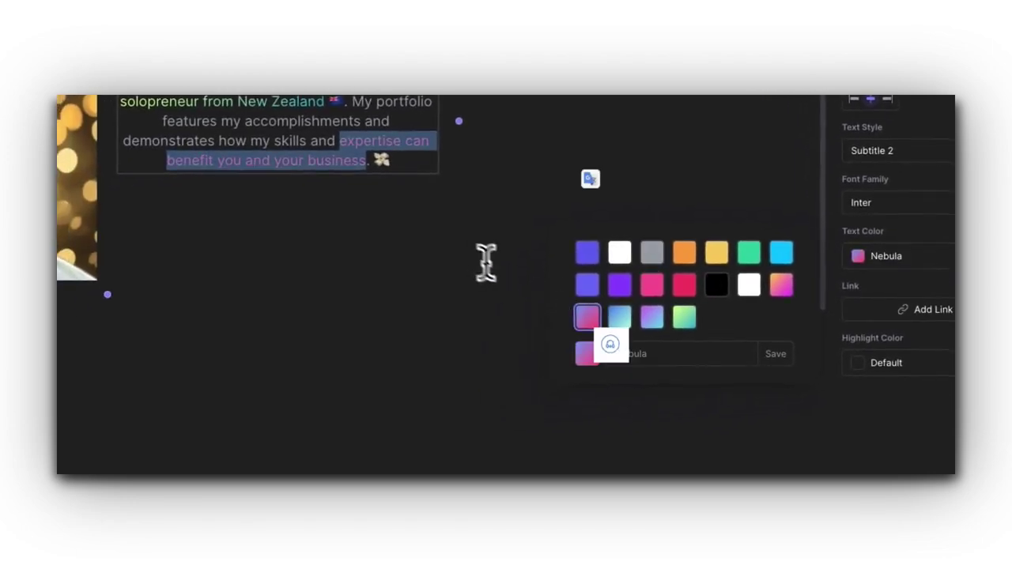
# Step: Open the block options on the empty line below the two-column block
pyautogui.click(486, 262)
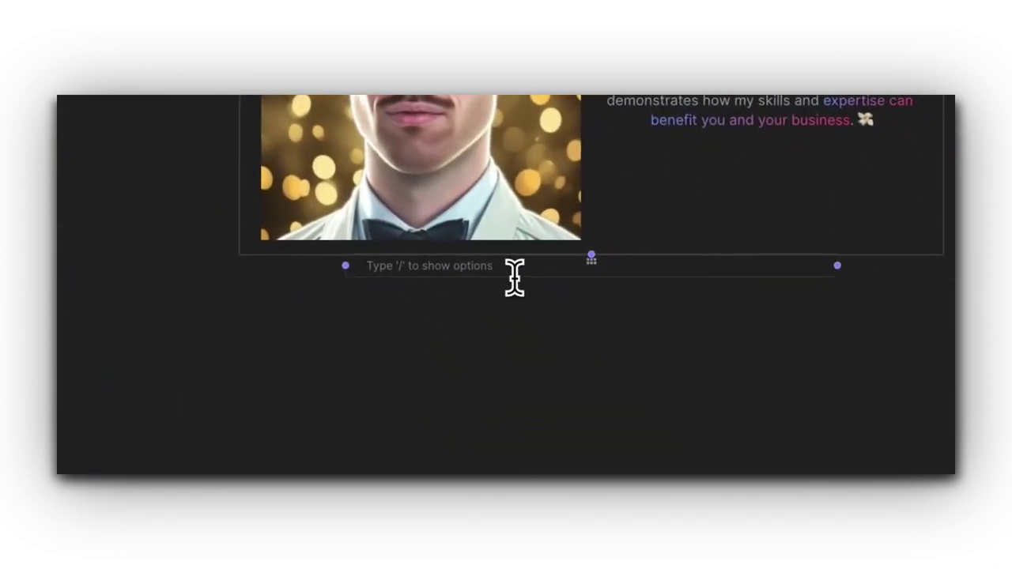
pyautogui.write('/')
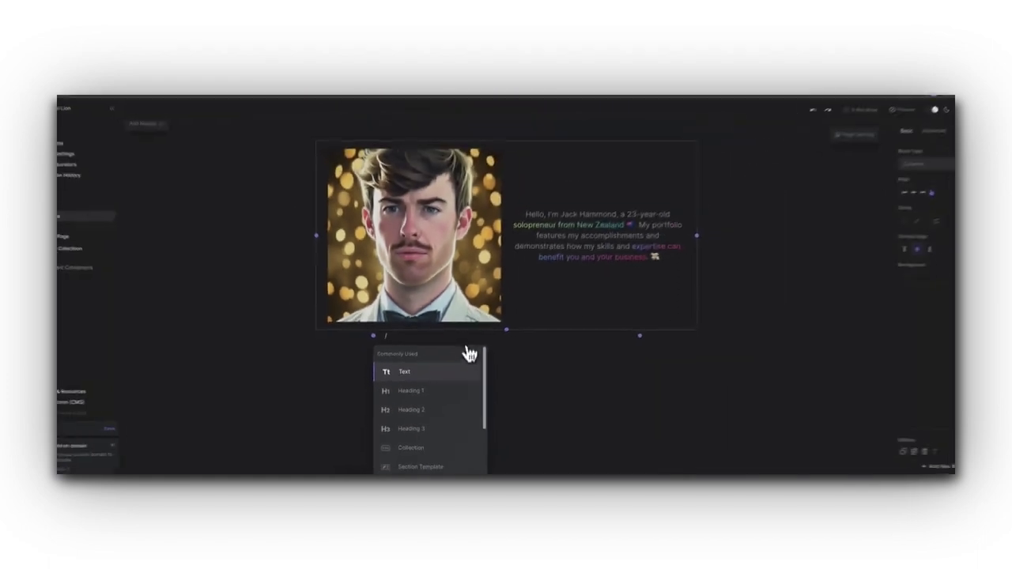
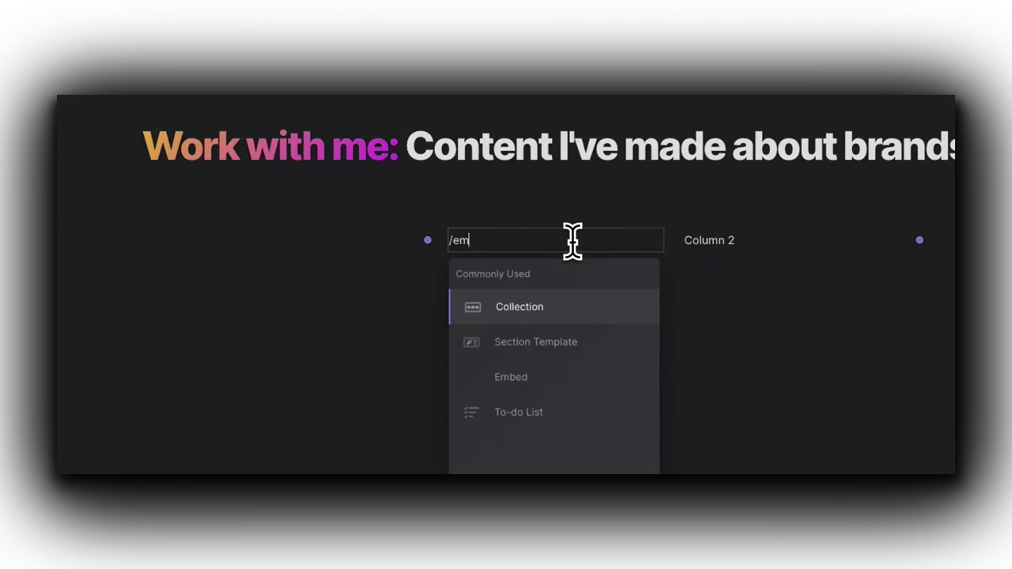
# Step: Insert an Embed block in the first column below the "Work with me" heading and choose code as its source
pyautogui.scroll(-2, 576, 197)
pyautogui.click(498, 289)
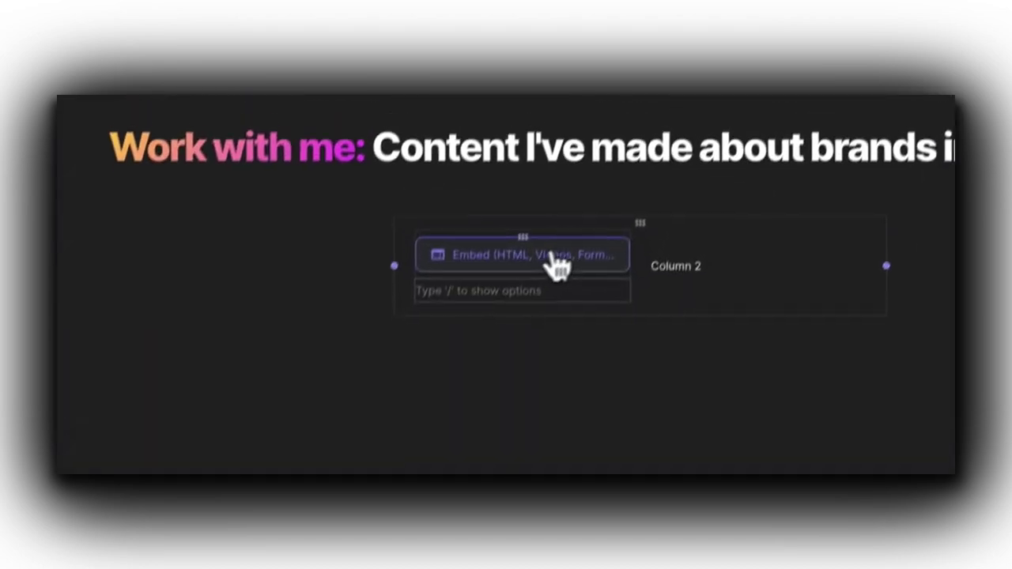
pyautogui.click(556, 165)
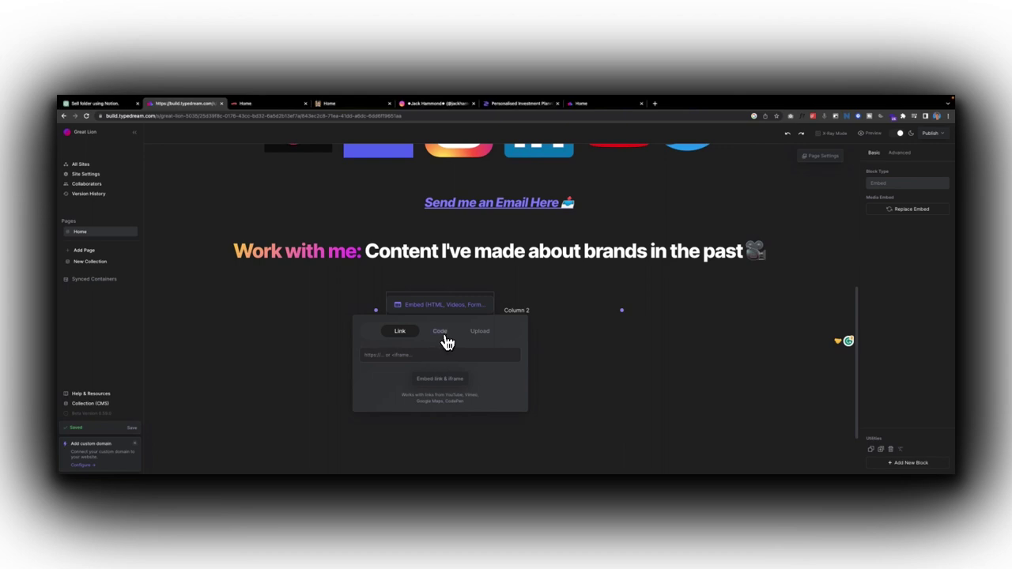
pyautogui.click(442, 333)
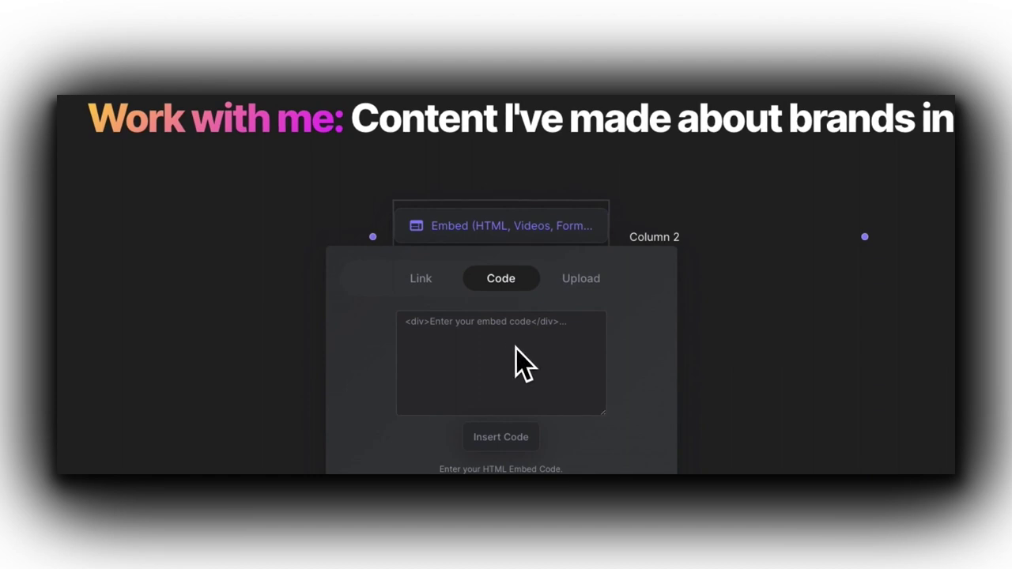
# Step: Switch to the TikTok profile, open the video "Breakdown of my Uber eats Earnings" and copy its embed code
pyautogui.click(510, 111)
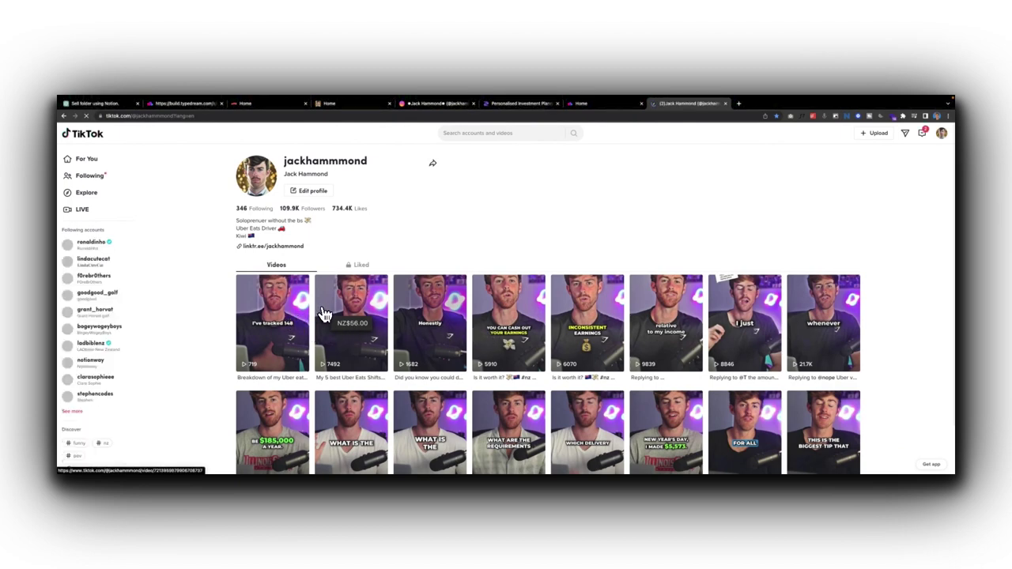
pyautogui.click(273, 320)
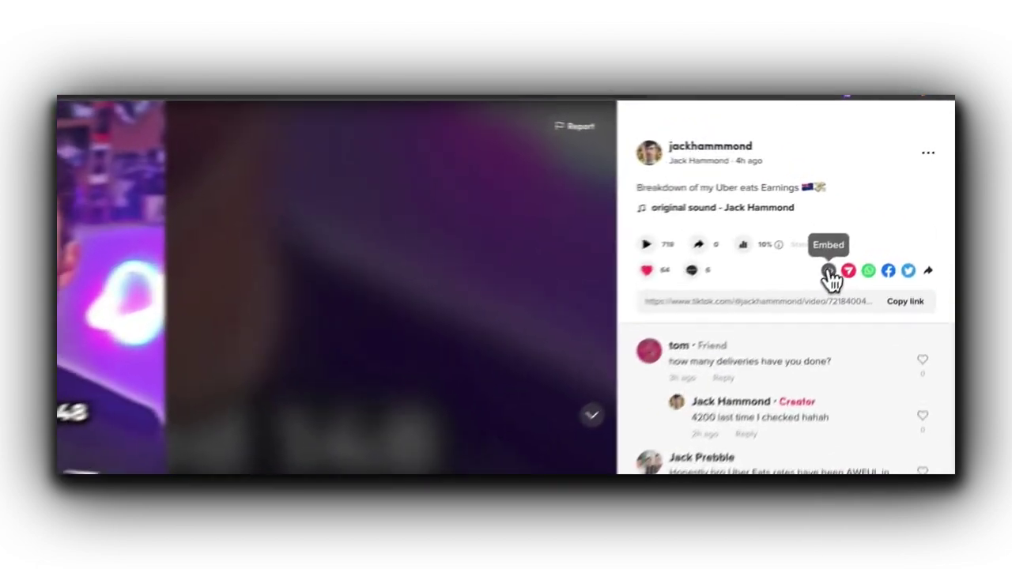
pyautogui.click(884, 219)
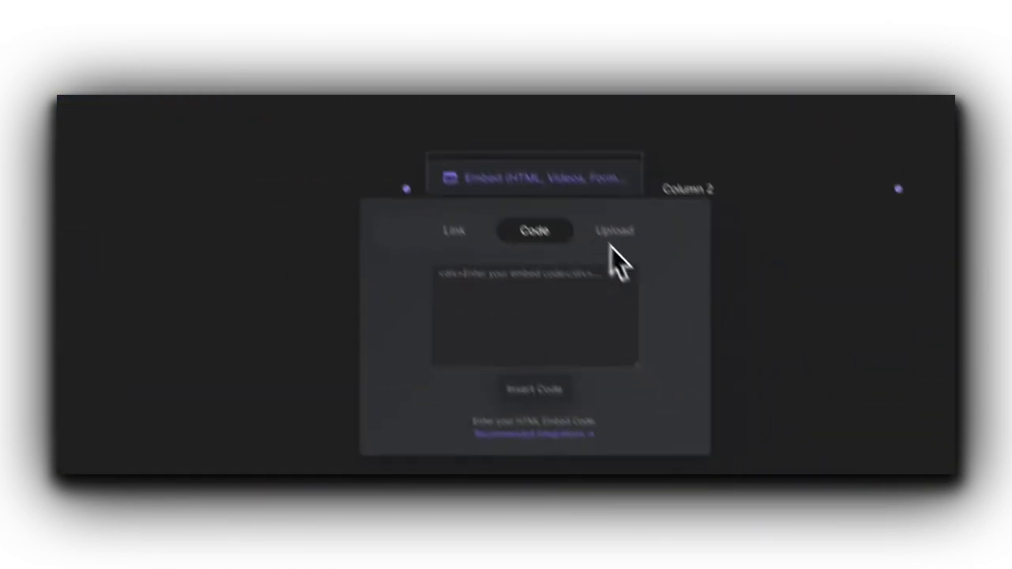
# Step: Back in Typedream, paste the TikTok embed code into the Embed block and insert it in the first column
pyautogui.click(554, 279)
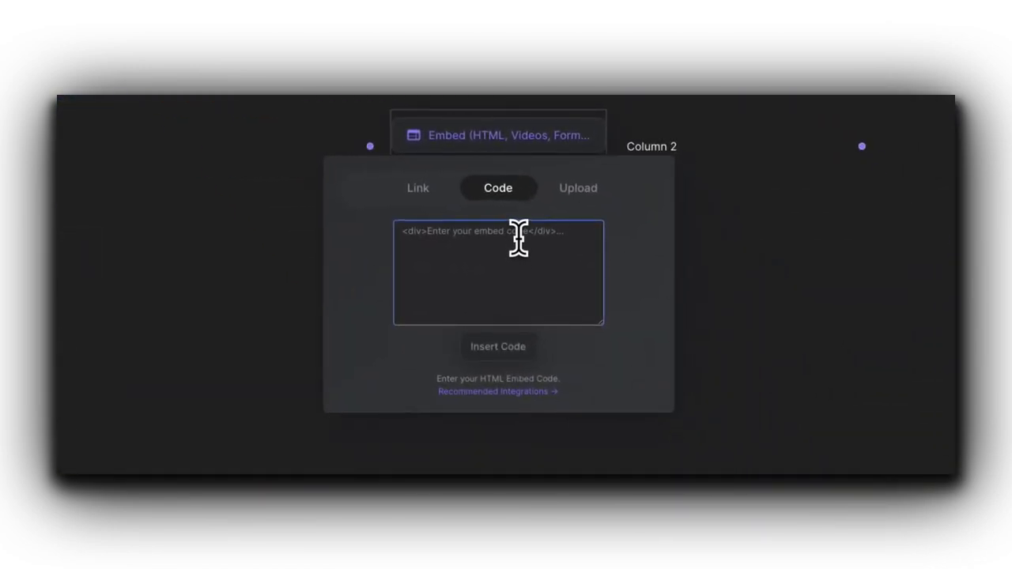
pyautogui.hotkey('ctrl', 'v')
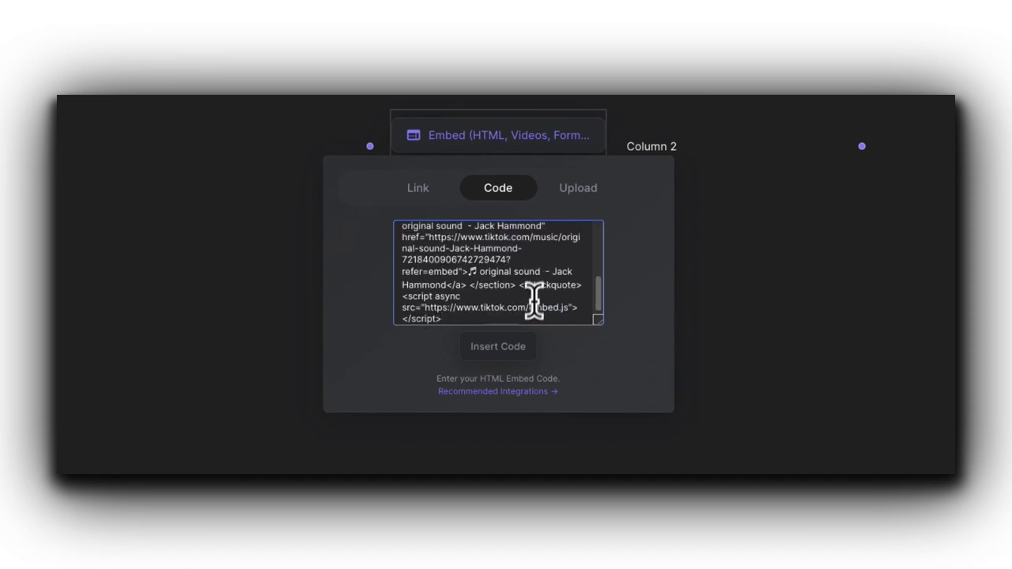
pyautogui.click(504, 347)
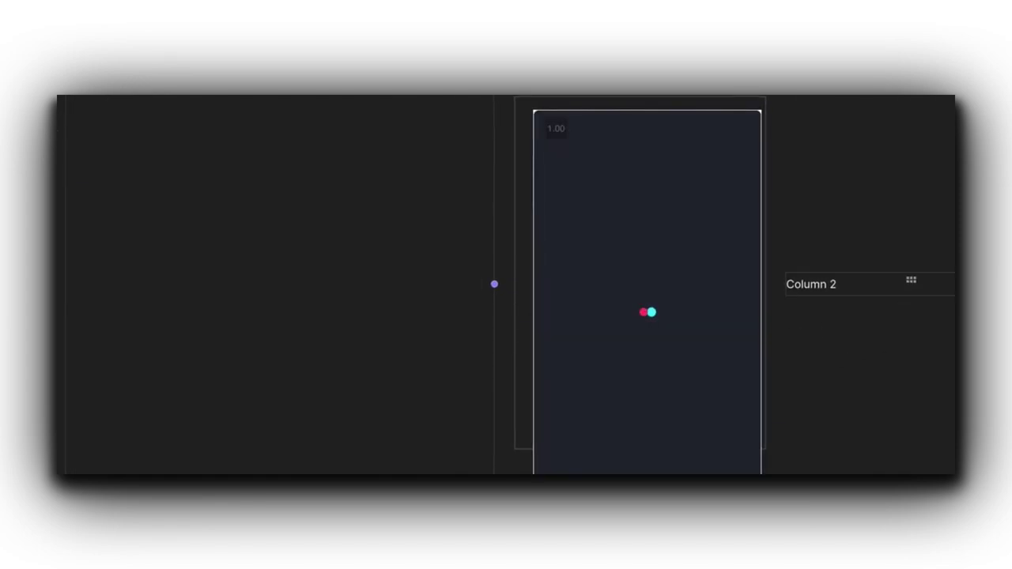
# Step: Replace the "Column 2" placeholder beside the embedded video with a Heading 1 reading "Wise"
pyautogui.scroll(-1, 840, 366)
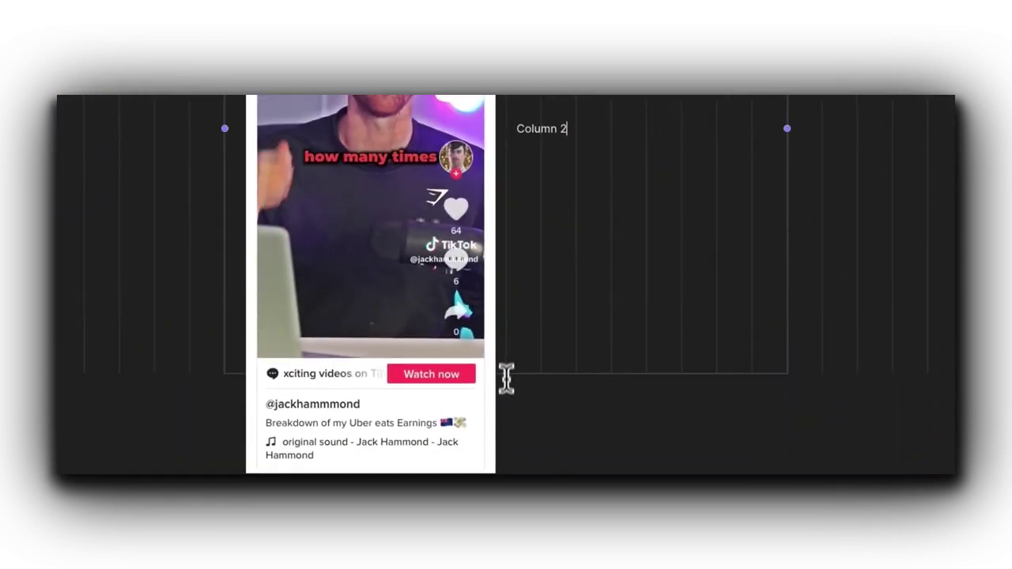
pyautogui.moveTo(506, 325); pyautogui.dragTo(506, 403)
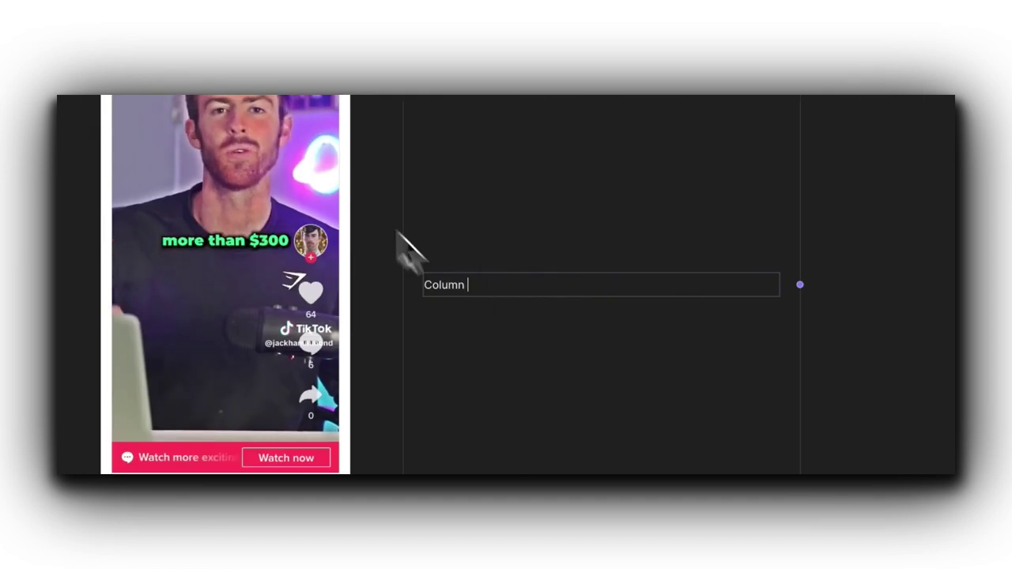
pyautogui.scroll(2, 554, 285)
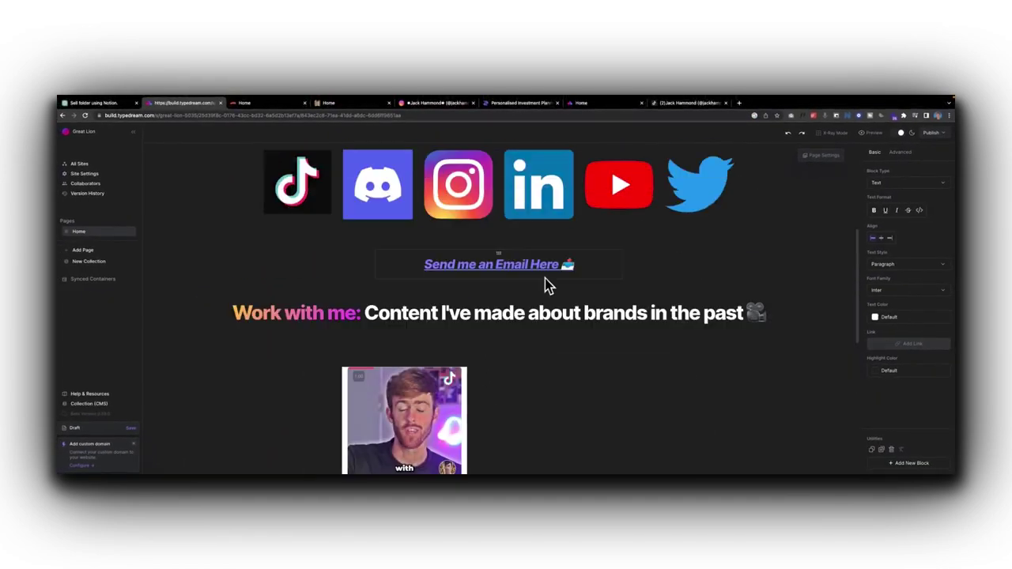
pyautogui.scroll(3, 545, 280)
pyautogui.scroll(-5, 543, 285)
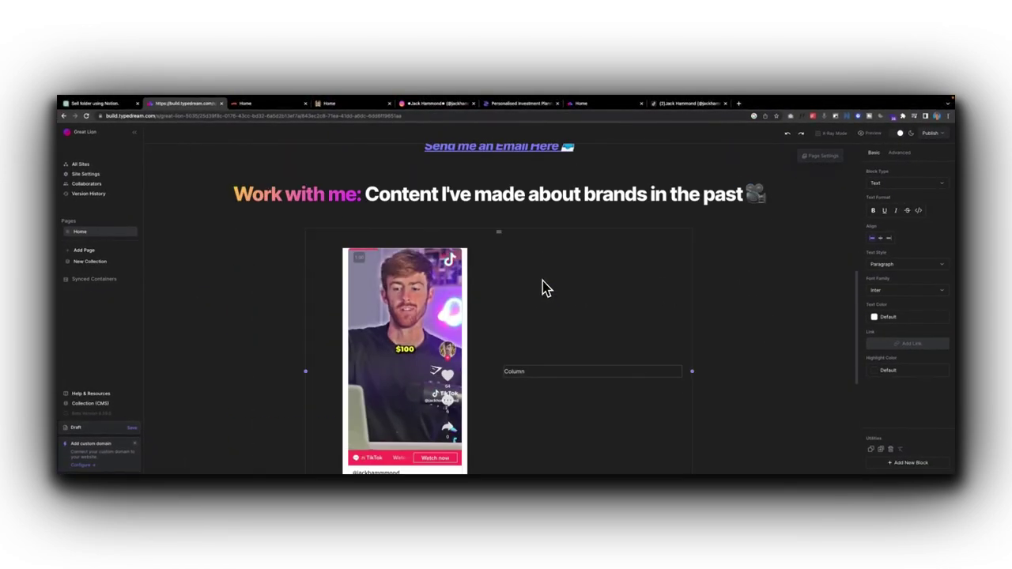
pyautogui.scroll(-1, 474, 291)
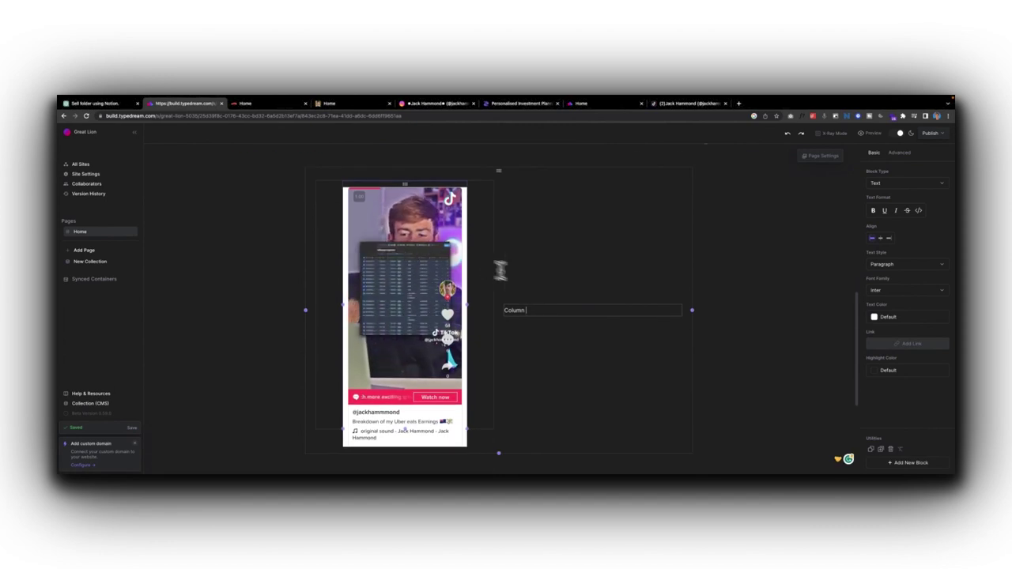
pyautogui.doubleClick(535, 311)
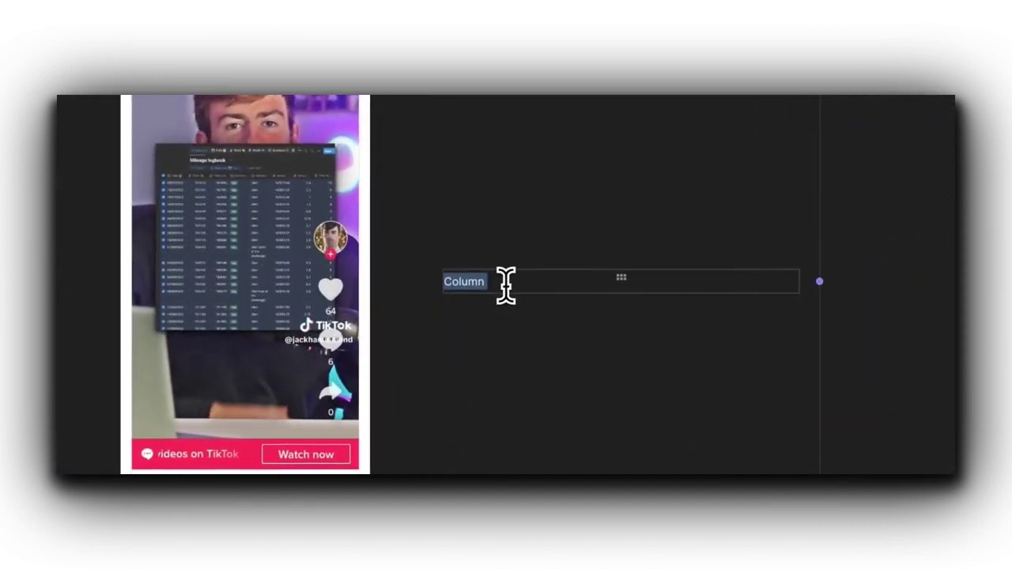
pyautogui.write('/')
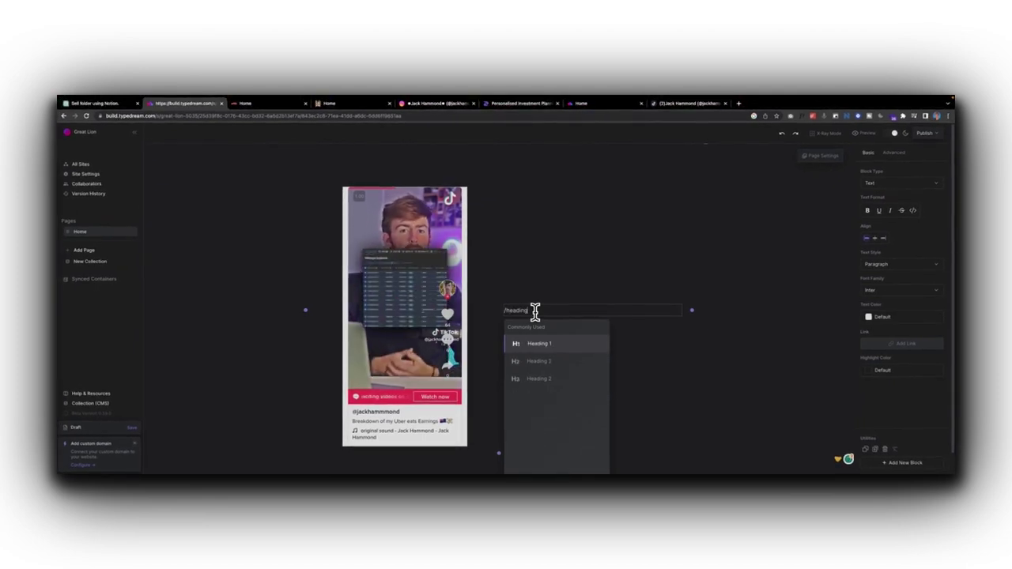
pyautogui.write('heading')
pyautogui.click(546, 343)
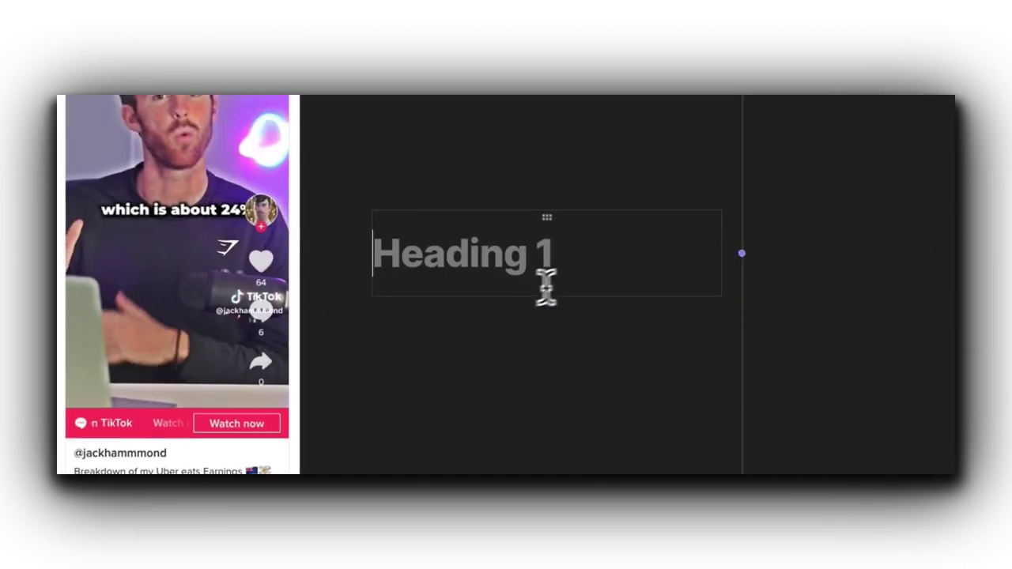
pyautogui.write('Wise')
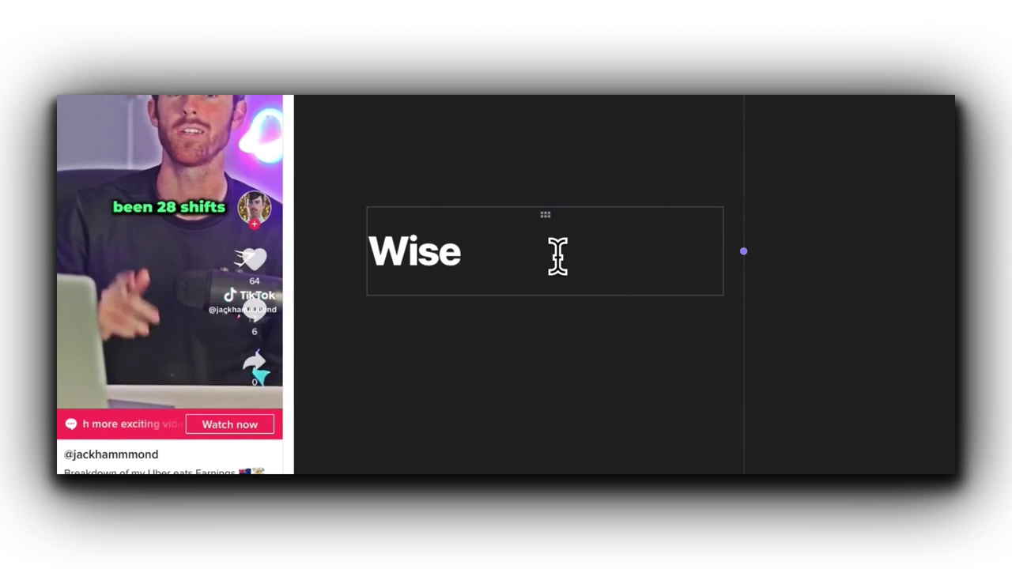
# Step: Centre the "Wise" heading and colour it with the Melon green gradient
pyautogui.hotkey('ctrl', 'a')
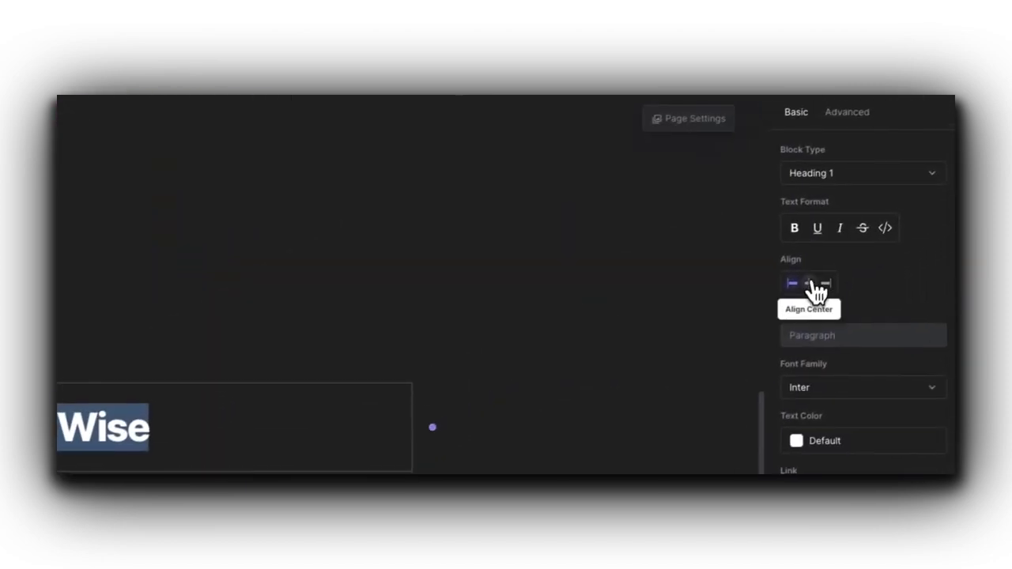
pyautogui.click(811, 280)
pyautogui.click(619, 280)
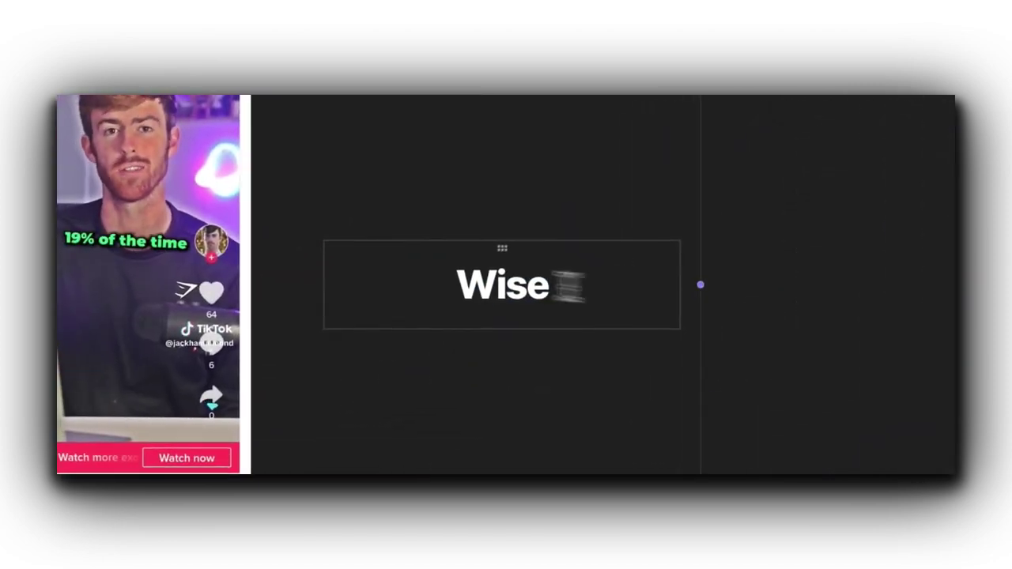
pyautogui.doubleClick(565, 287)
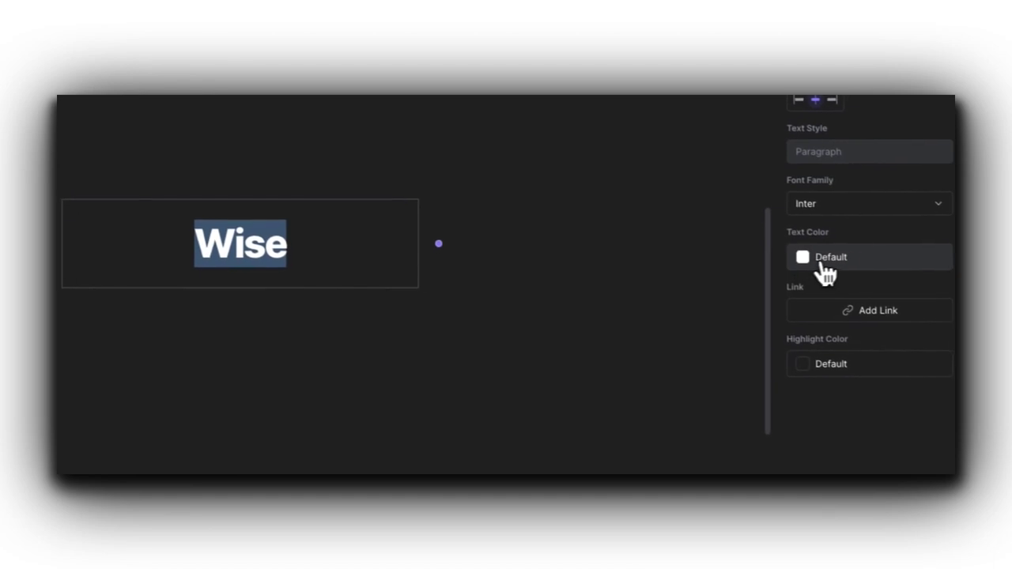
pyautogui.click(824, 273)
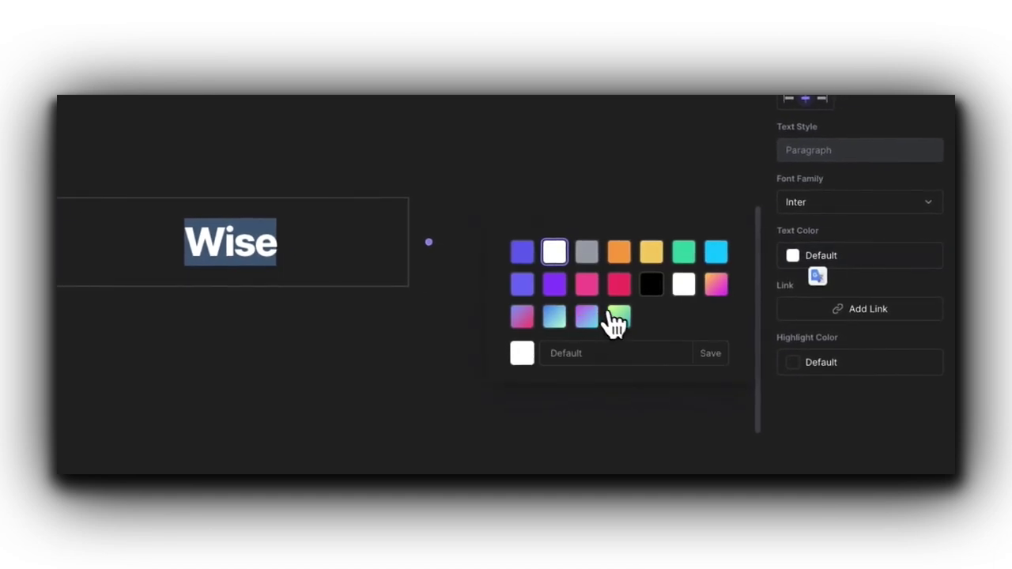
pyautogui.click(615, 320)
pyautogui.click(333, 245)
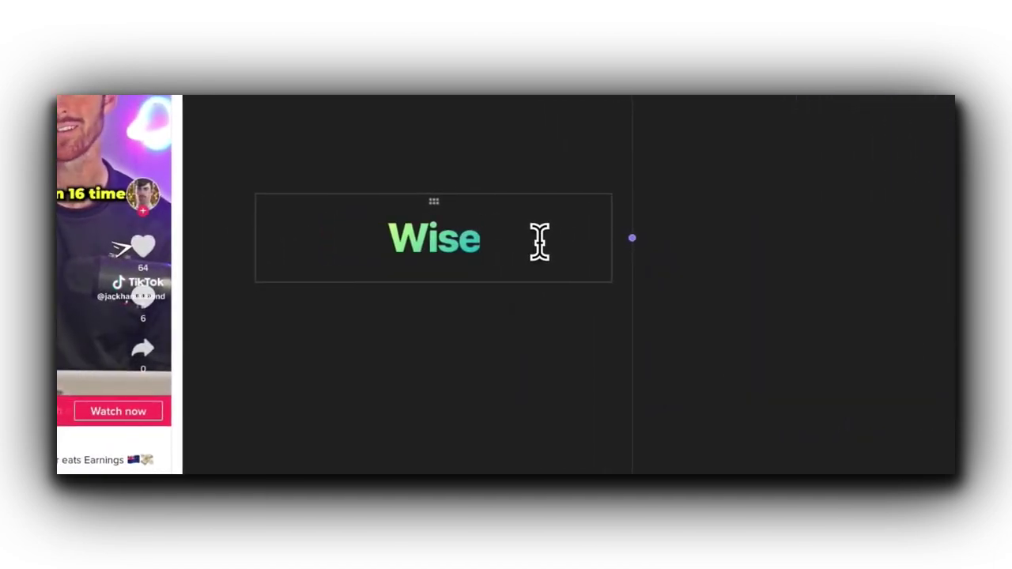
# Step: Add a rocket emoji after "Wise" in the heading and set the emoji's text colour to Default
pyautogui.press('ctrl+super+space')
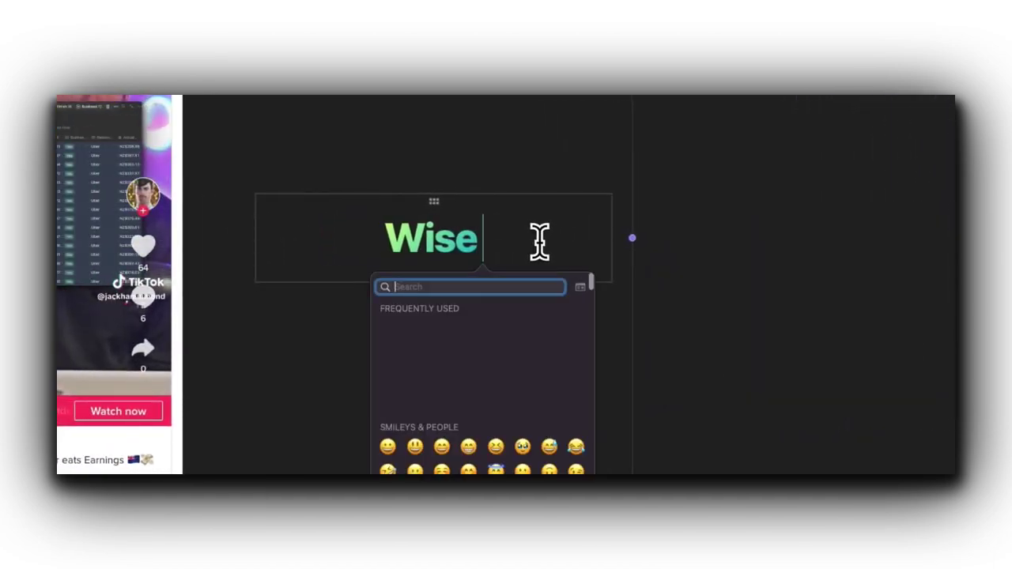
pyautogui.click(478, 330)
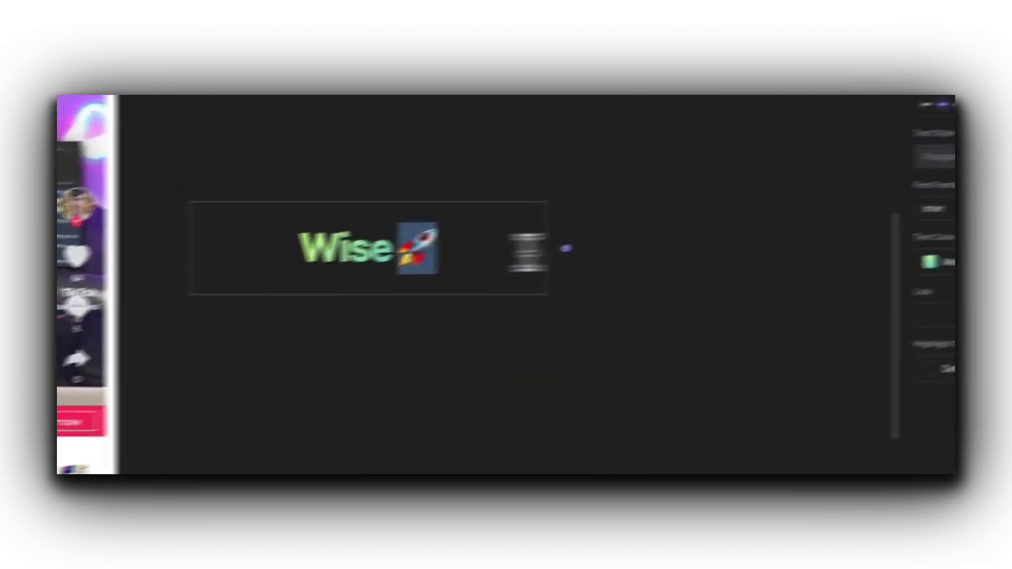
pyautogui.click(847, 291)
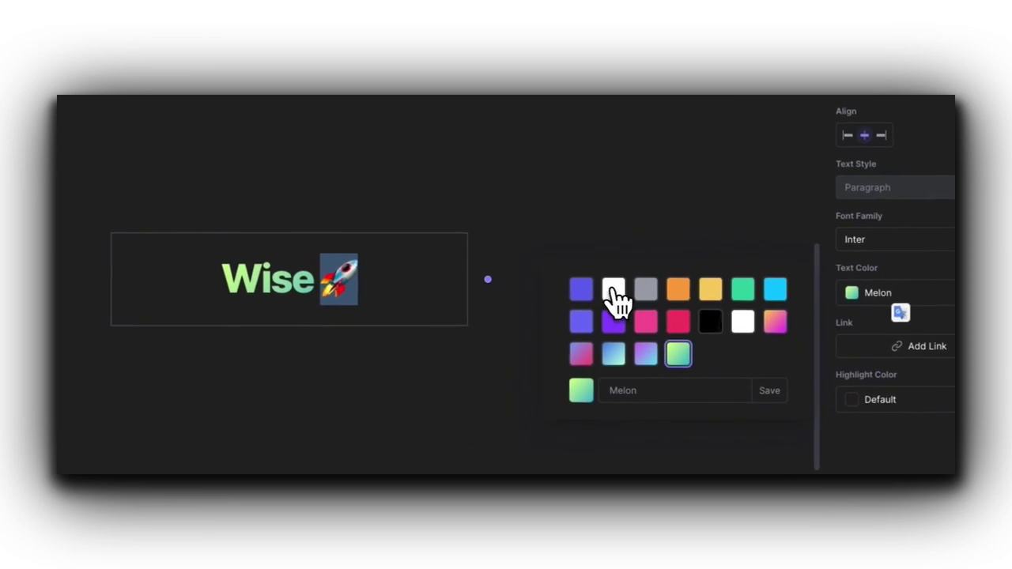
pyautogui.click(598, 286)
pyautogui.click(370, 284)
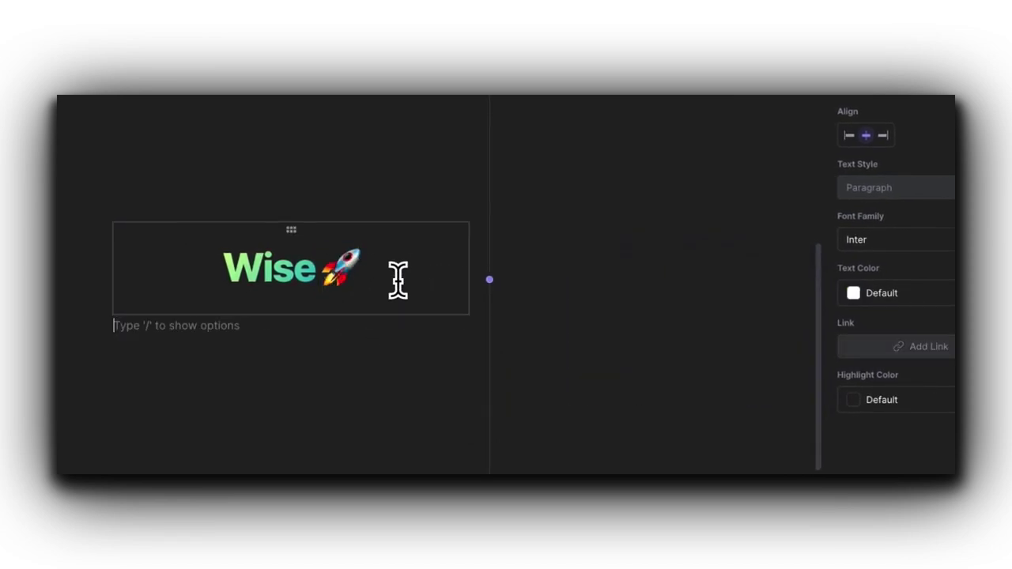
# Step: Copy the Wise video description from the example portfolio and paste it on the line below the "Wise" heading
pyautogui.write('/')
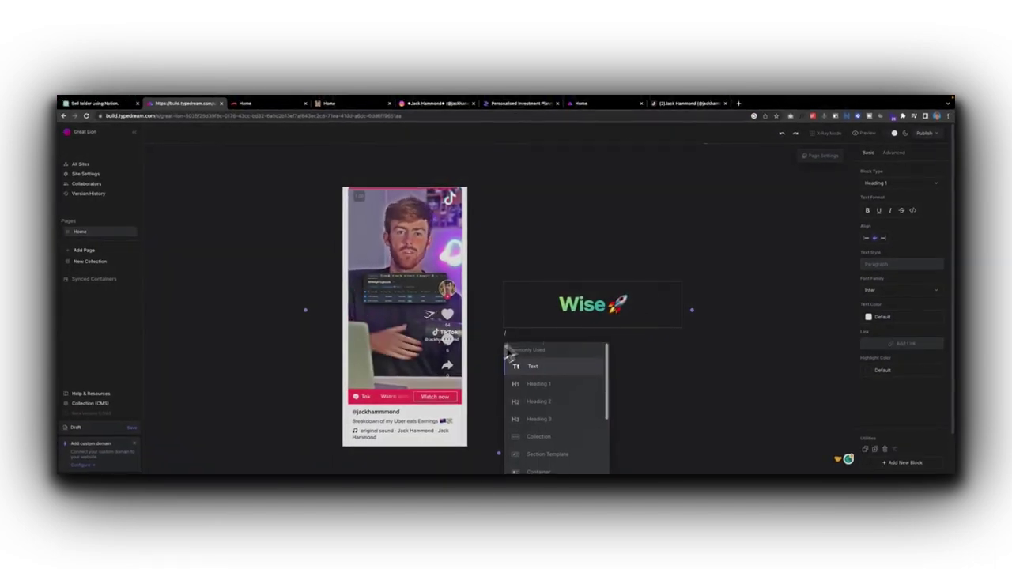
pyautogui.press('BackSpace')
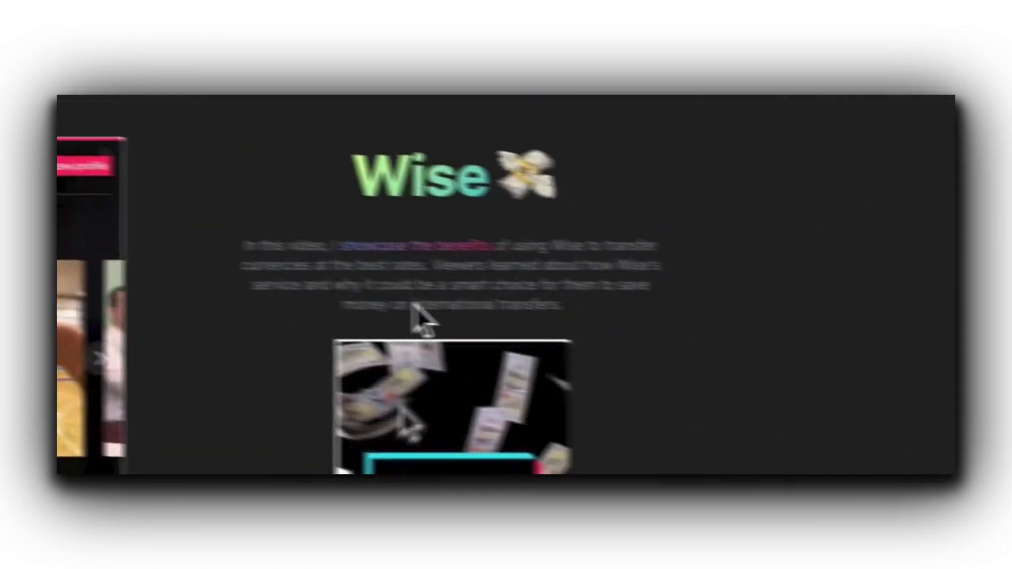
pyautogui.moveTo(553, 294); pyautogui.dragTo(501, 285)
pyautogui.hotkey('ctrl', 'c')
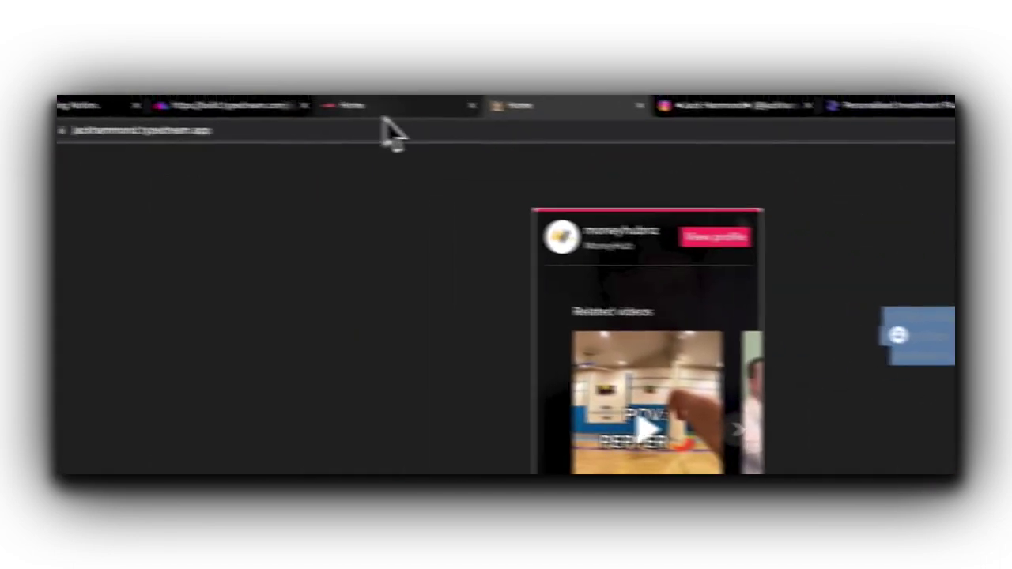
pyautogui.click(258, 120)
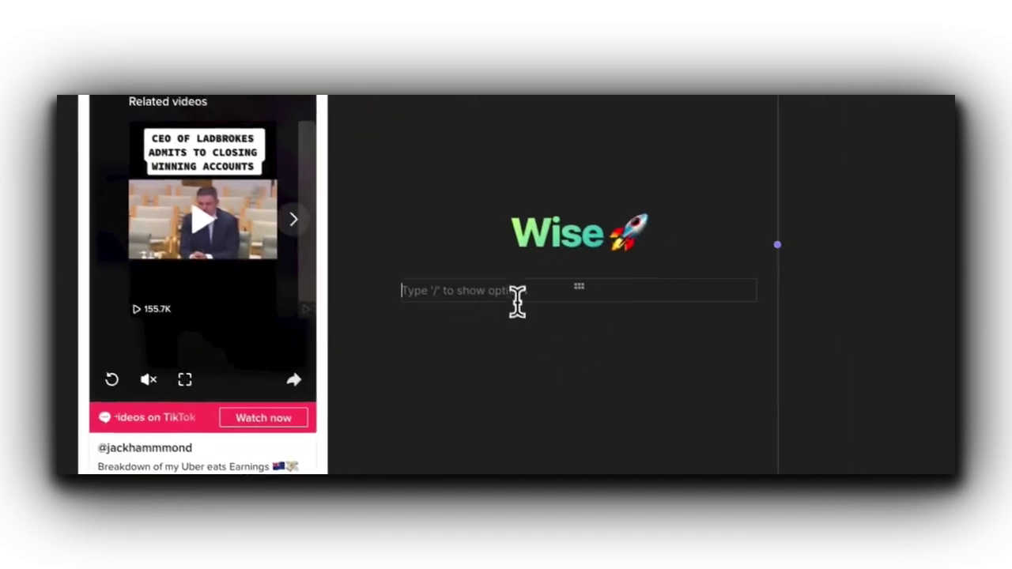
pyautogui.hotkey('ctrl', 'v')
# Step: Style the whole Wise description as Subtitle 2 and centre it
pyautogui.moveTo(635, 308); pyautogui.dragTo(491, 293)
pyautogui.moveTo(364, 250); pyautogui.dragTo(367, 250)
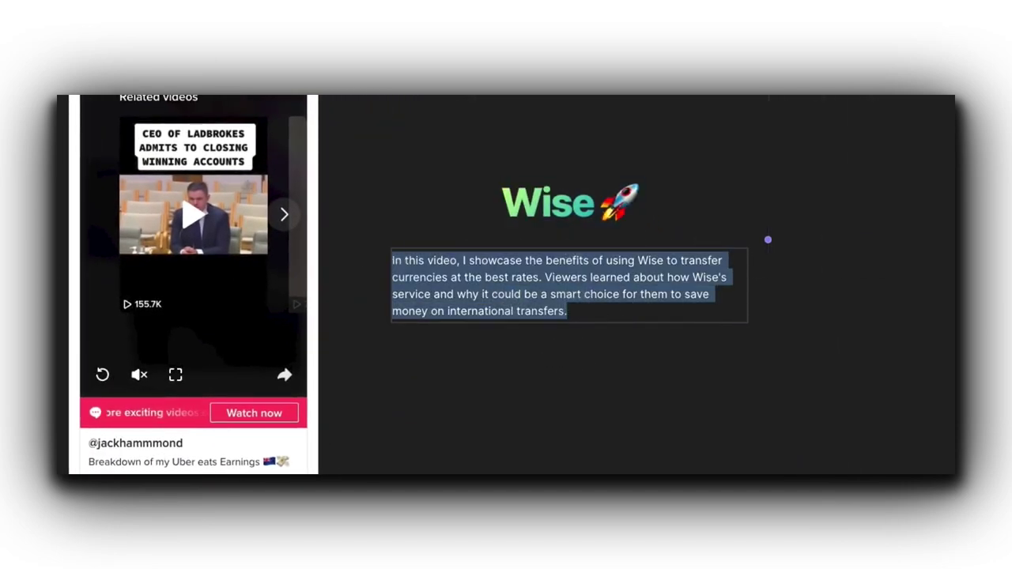
pyautogui.click(883, 291)
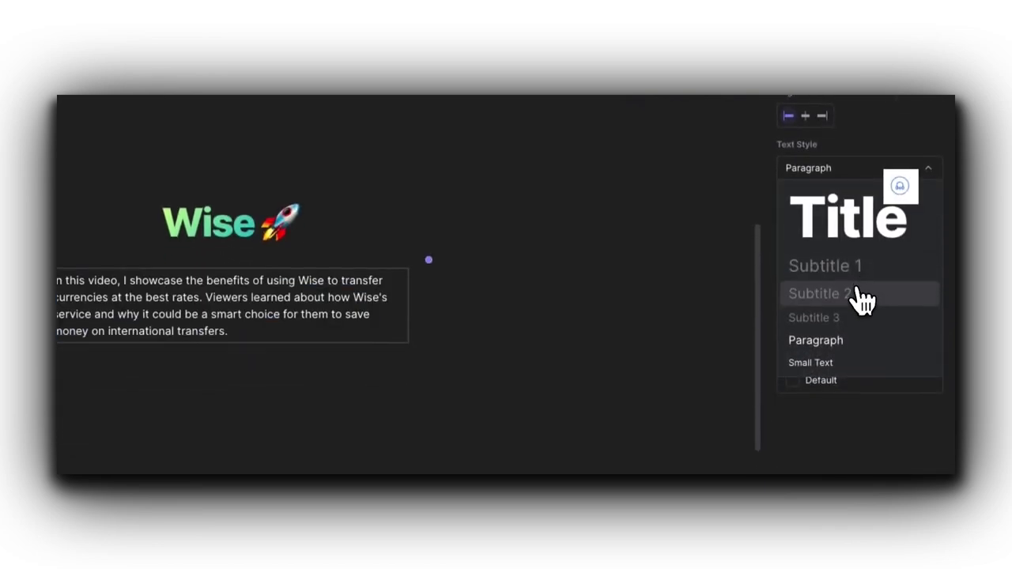
pyautogui.click(865, 300)
pyautogui.click(805, 278)
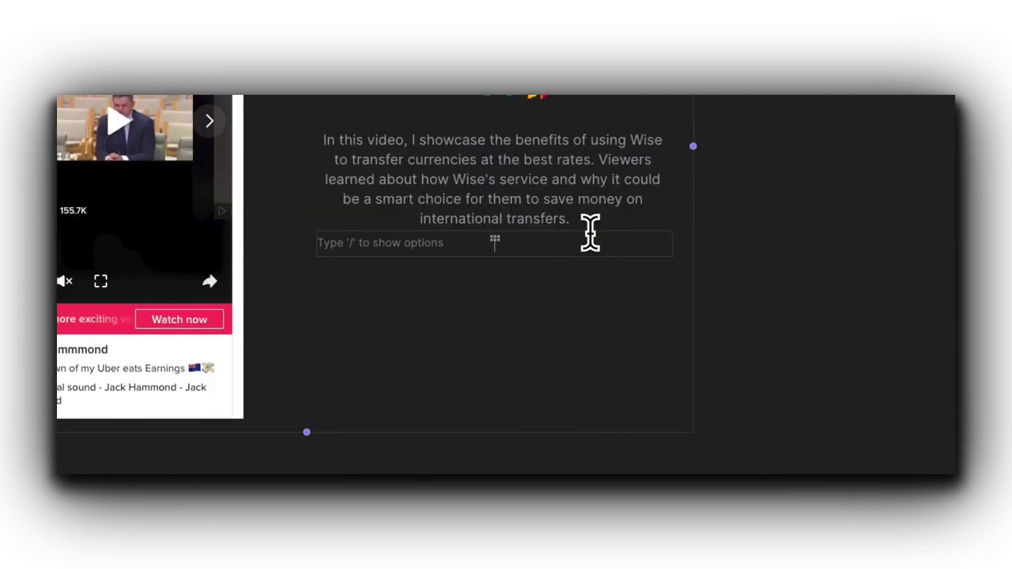
# Step: Insert the "How to save Money traveling" thumbnail image from the Desktop below the Wise description
pyautogui.write('/im')
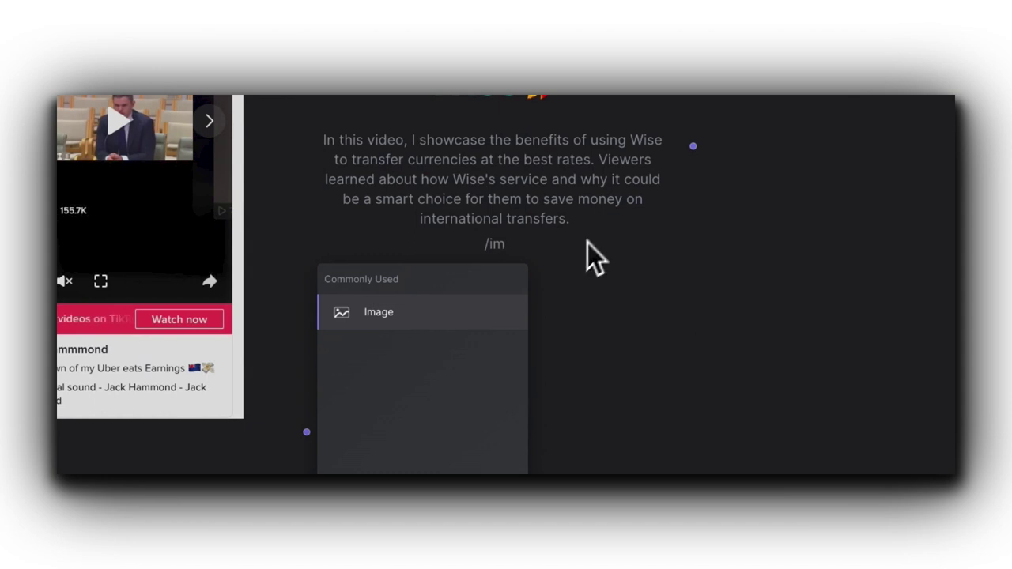
pyautogui.click(426, 315)
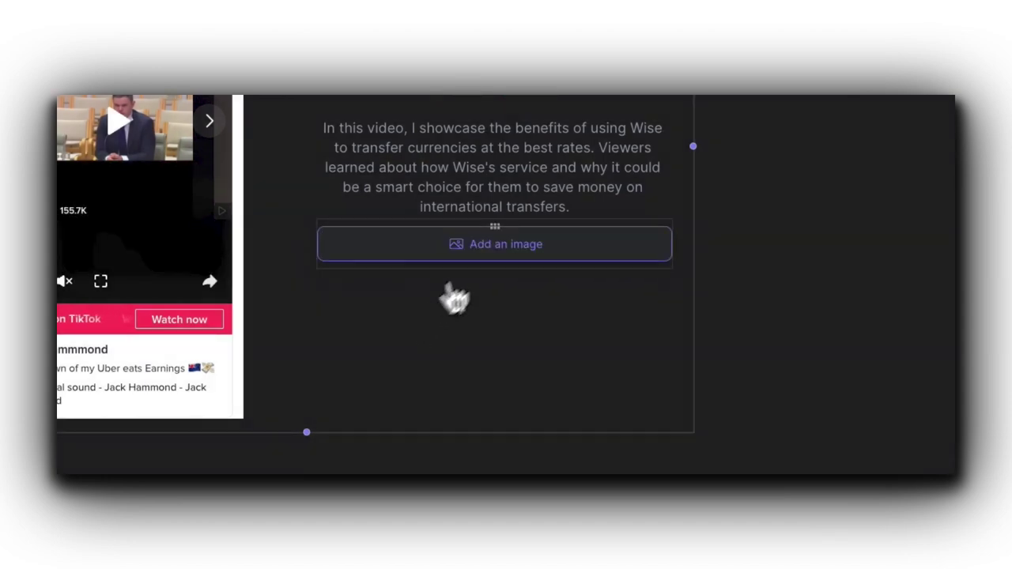
pyautogui.click(509, 251)
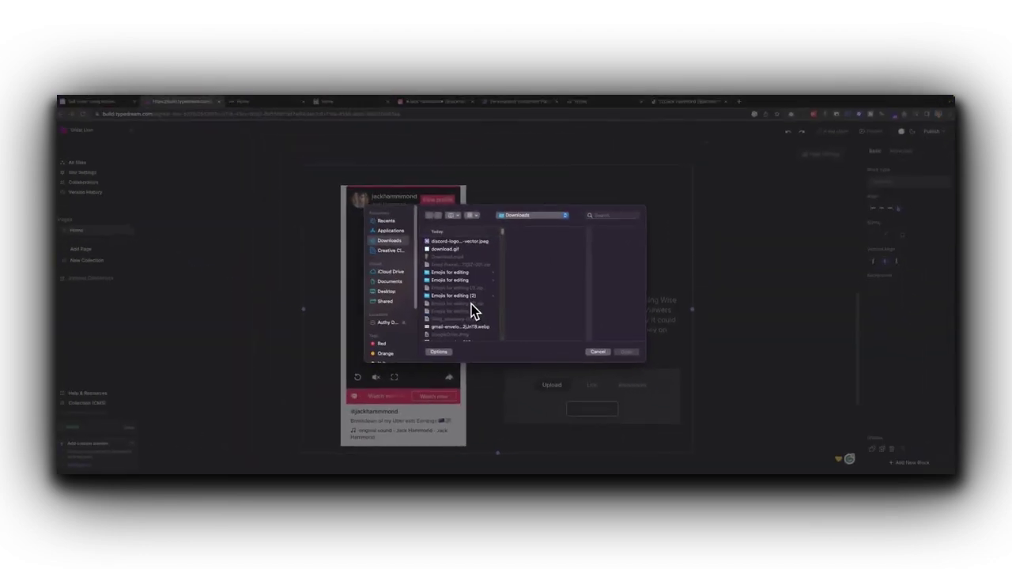
pyautogui.scroll(-5, 473, 310)
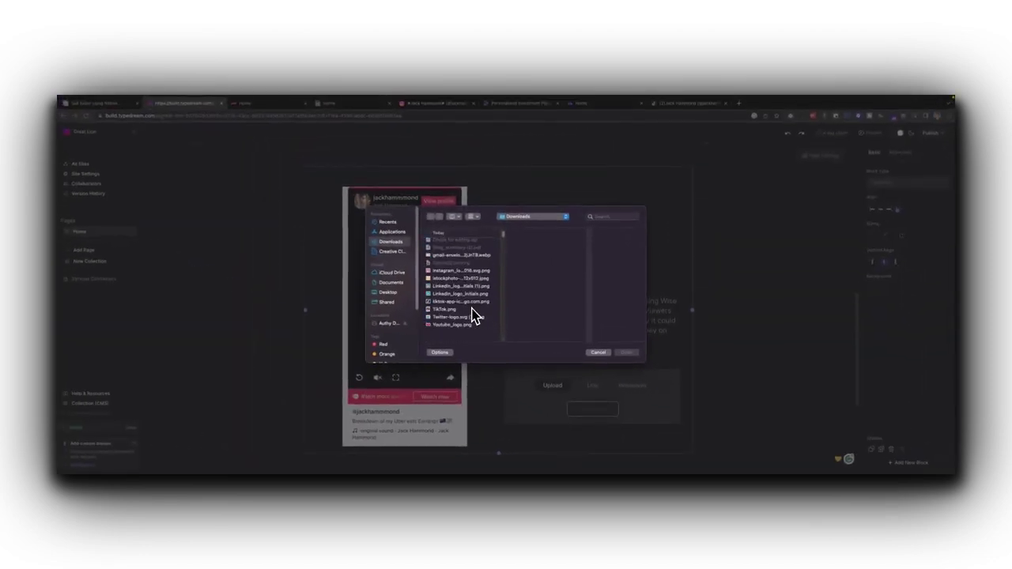
pyautogui.click(388, 292)
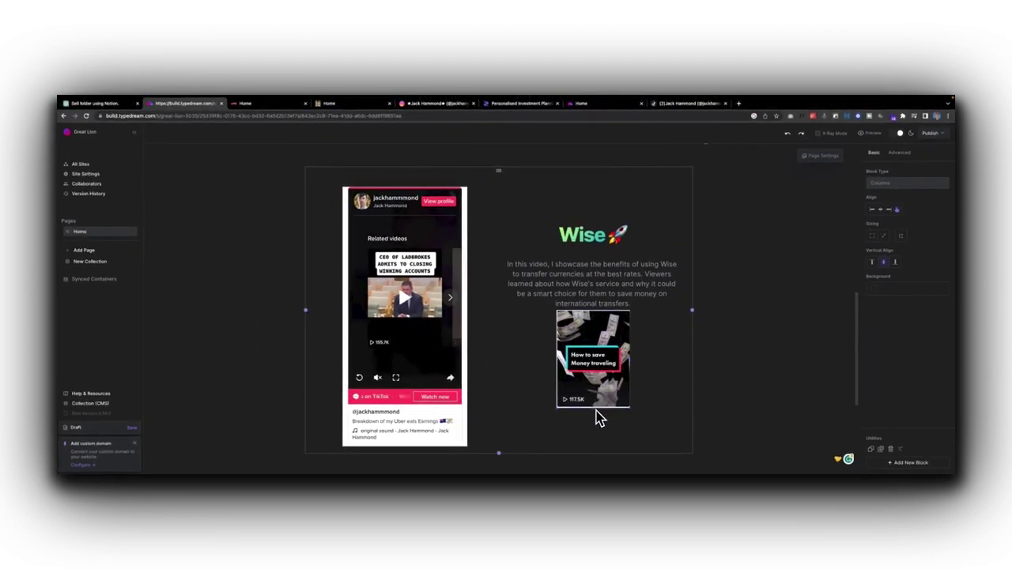
# Step: Enlarge the thumbnail image slightly and add a blank line between the Wise description and the image
pyautogui.moveTo(596, 410); pyautogui.dragTo(594, 435)
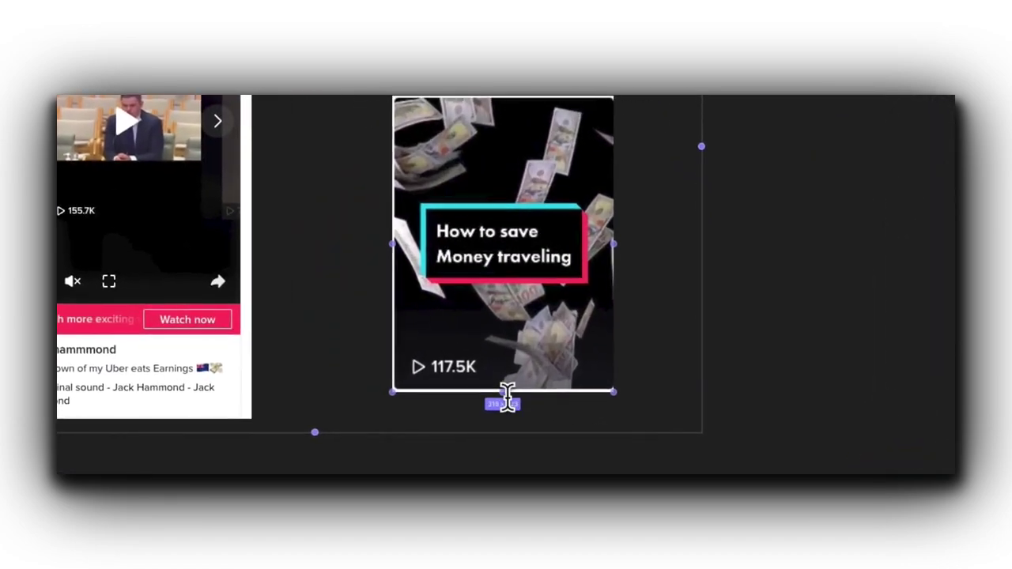
pyautogui.moveTo(507, 395); pyautogui.dragTo(515, 418)
pyautogui.scroll(5, 510, 332)
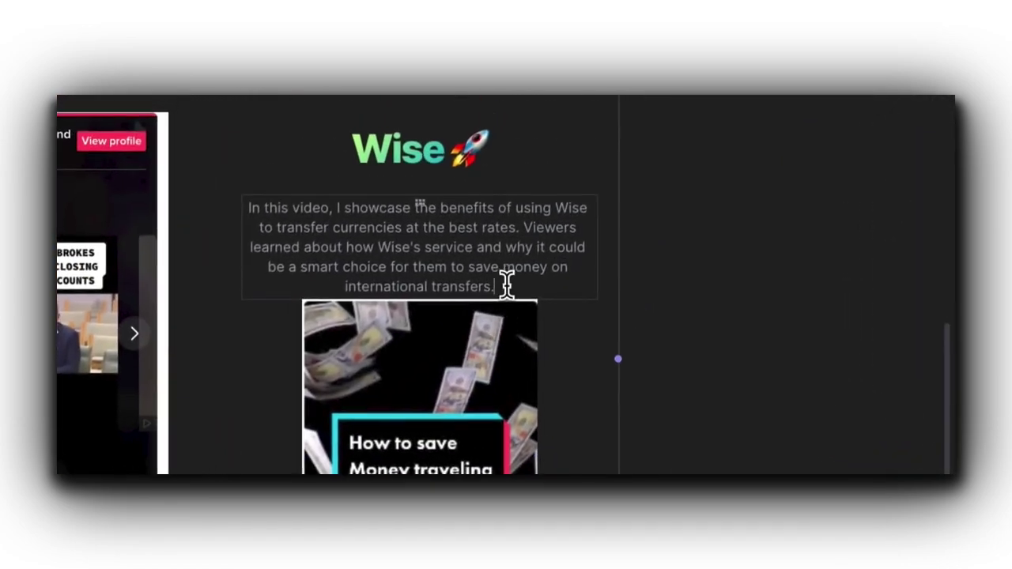
pyautogui.press('Return')
pyautogui.scroll(-3, 485, 316)
pyautogui.scroll(3, 485, 320)
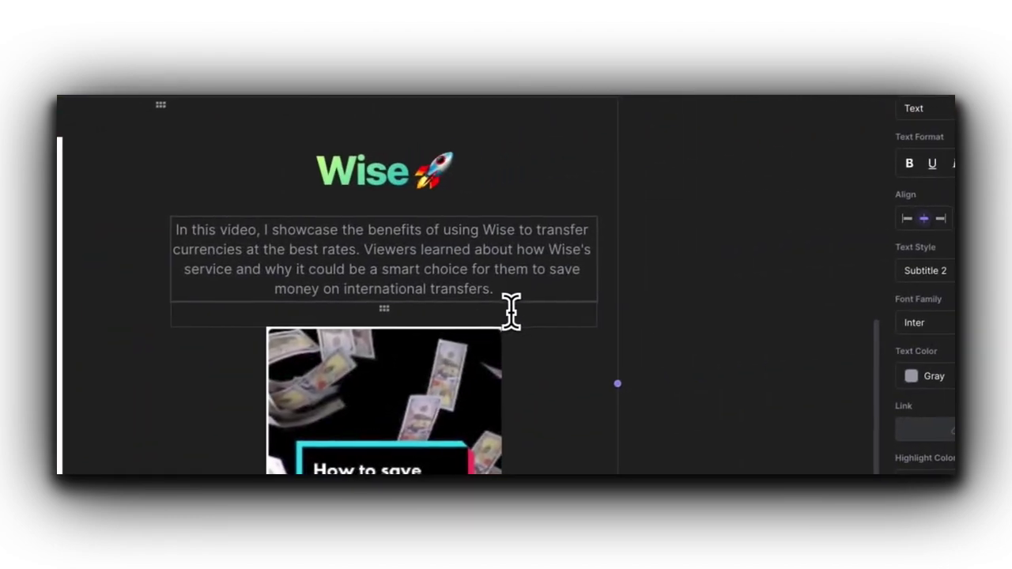
# Step: Review the layout of the "Work with me" section, comparing the TikTok embed with the Wise text and image column
pyautogui.scroll(-3, 514, 301)
pyautogui.scroll(2, 356, 273)
pyautogui.scroll(-10, 334, 261)
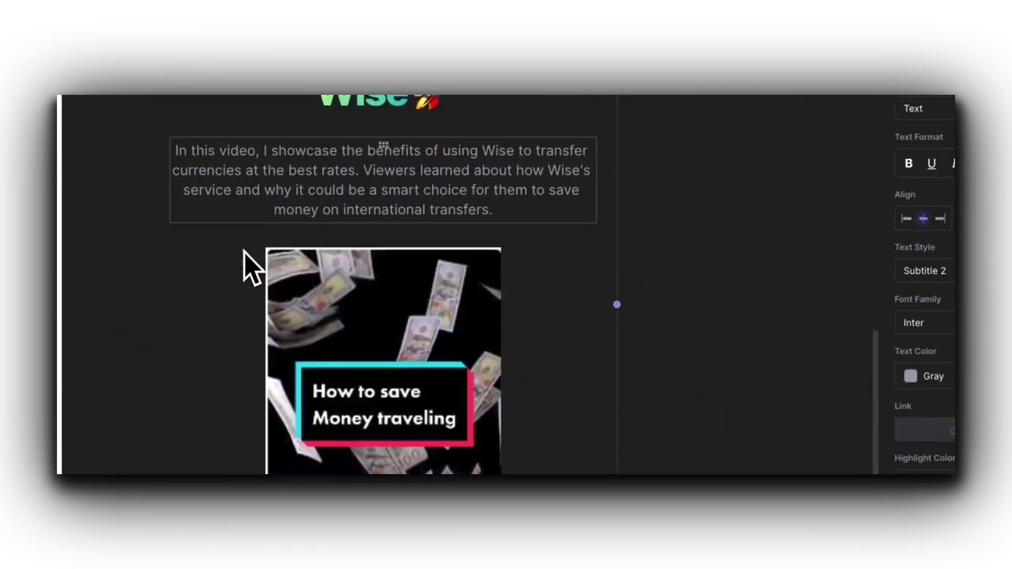
pyautogui.click(546, 238)
pyautogui.scroll(8, 594, 321)
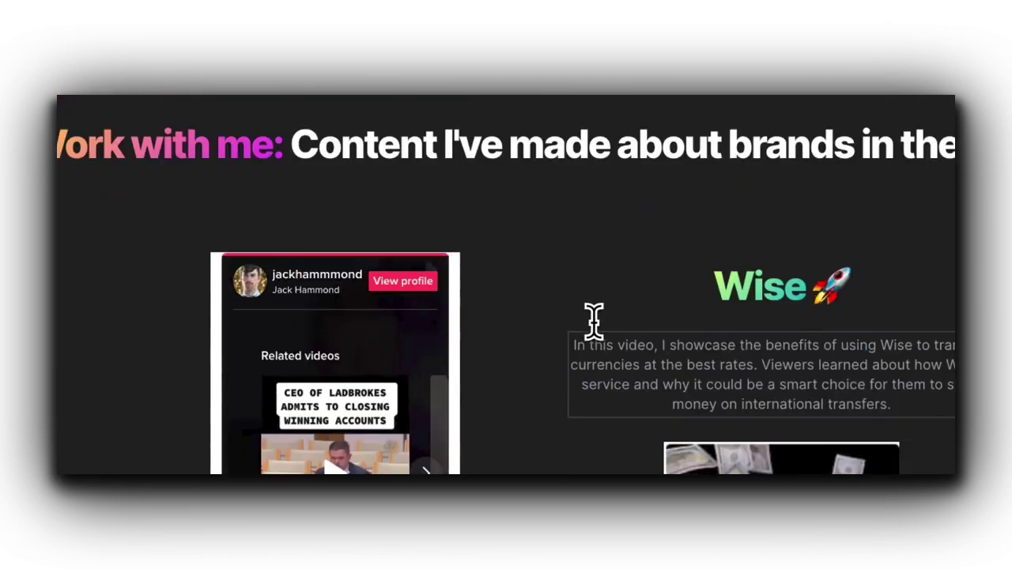
pyautogui.scroll(-6, 593, 317)
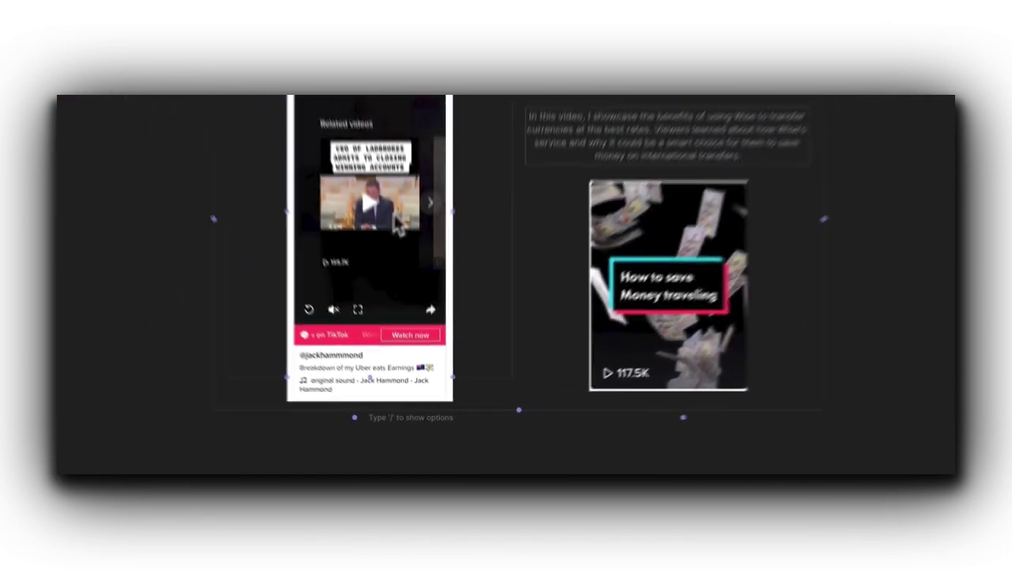
pyautogui.scroll(-3, 573, 383)
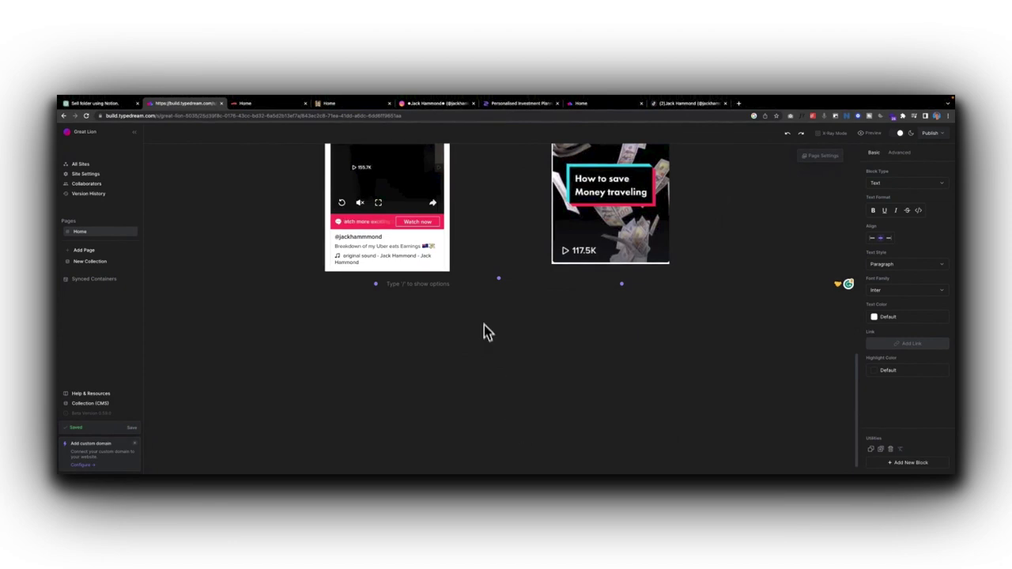
pyautogui.scroll(4, 551, 310)
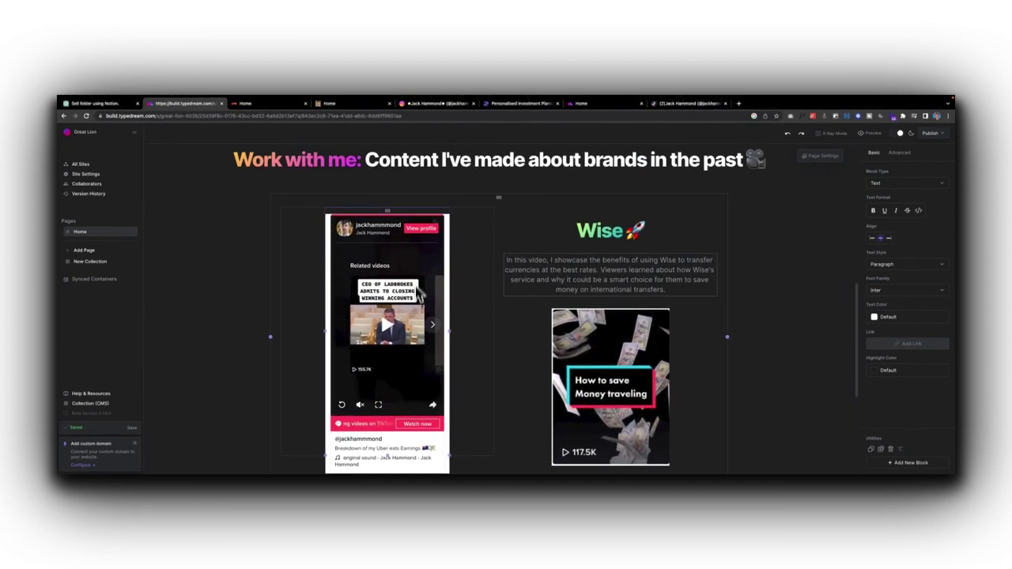
pyautogui.scroll(-4, 529, 328)
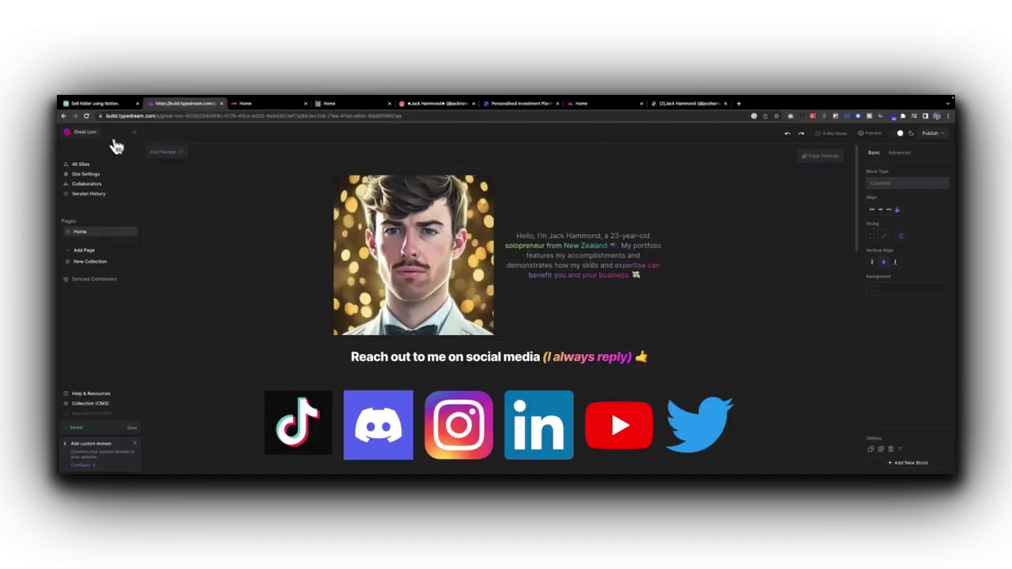
# Step: Open the finished example portfolio site and examine its social links, Wise and Flybys sections, and email link
pyautogui.click(83, 132)
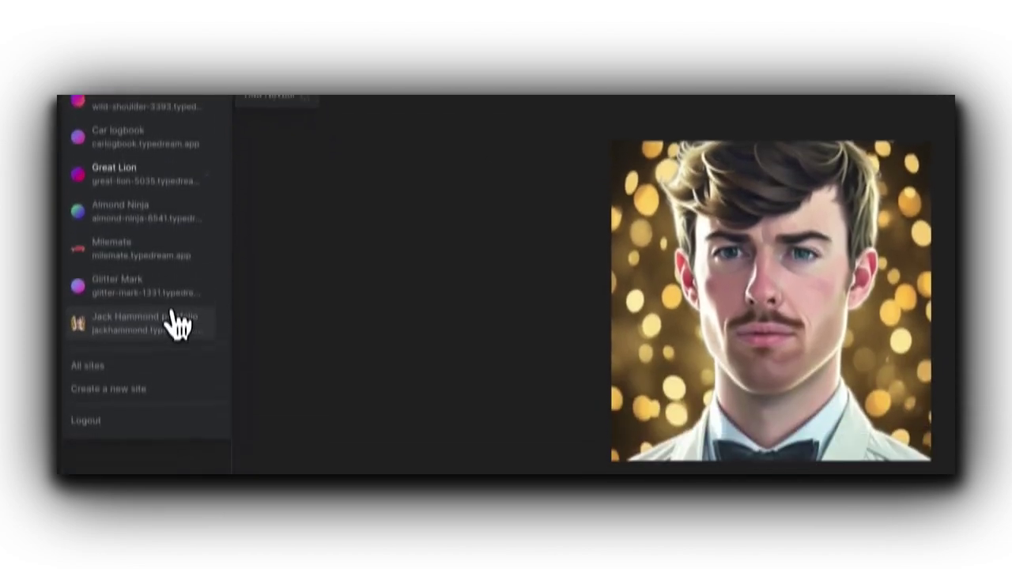
pyautogui.click(178, 324)
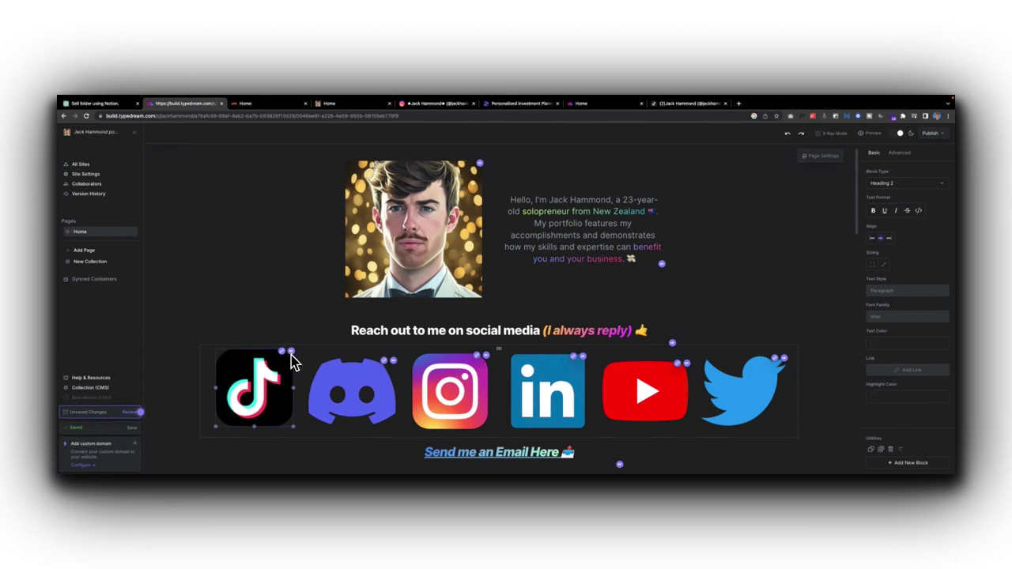
pyautogui.scroll(-3, 570, 364)
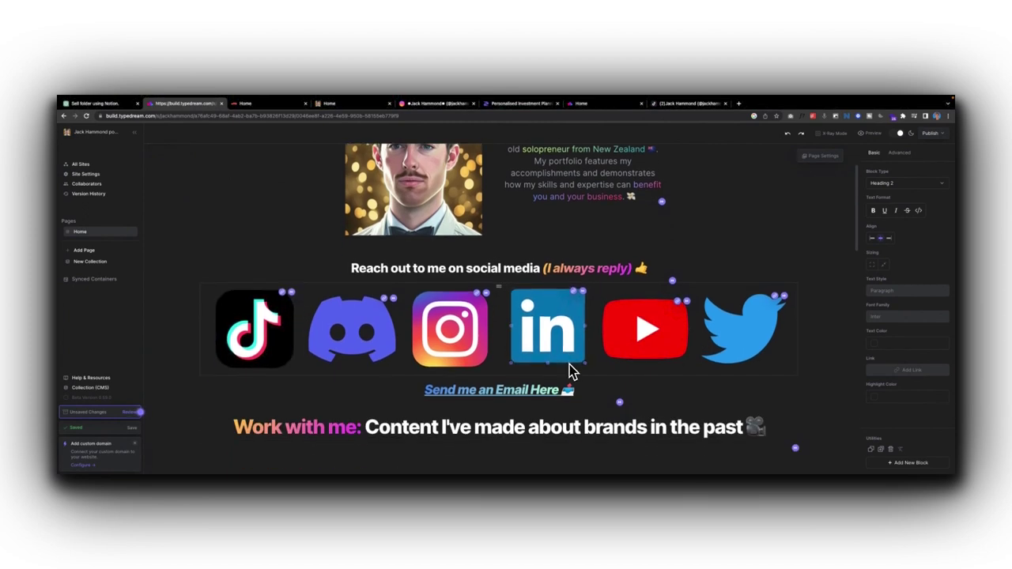
pyautogui.scroll(-5, 616, 382)
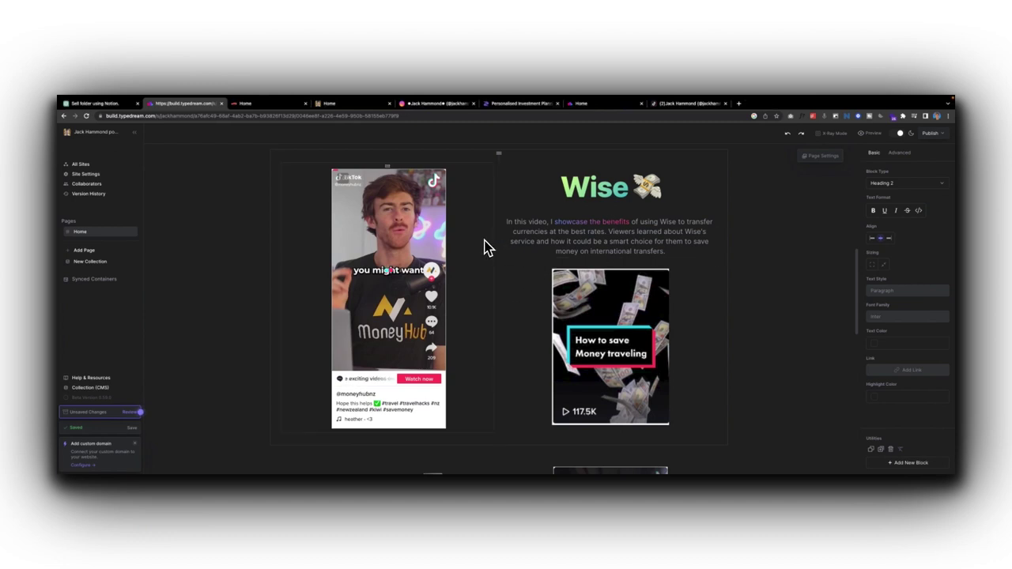
pyautogui.scroll(-6, 509, 335)
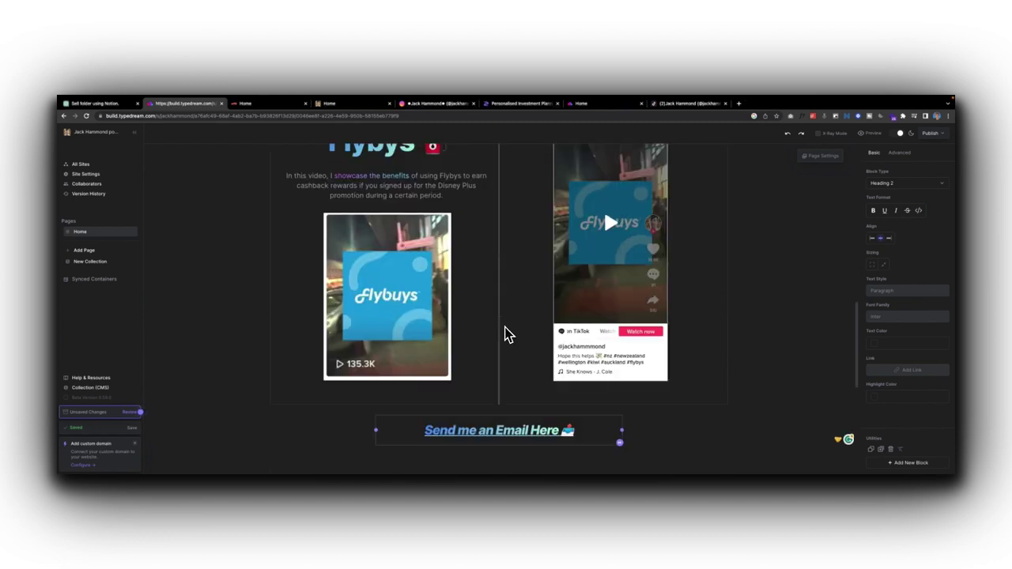
pyautogui.scroll(-1, 523, 352)
pyautogui.scroll(7, 528, 422)
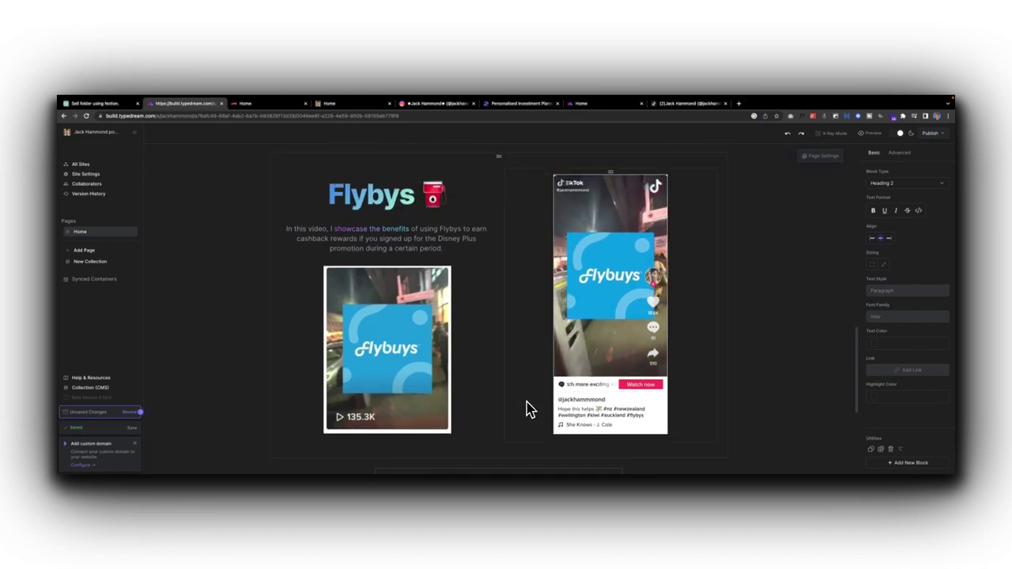
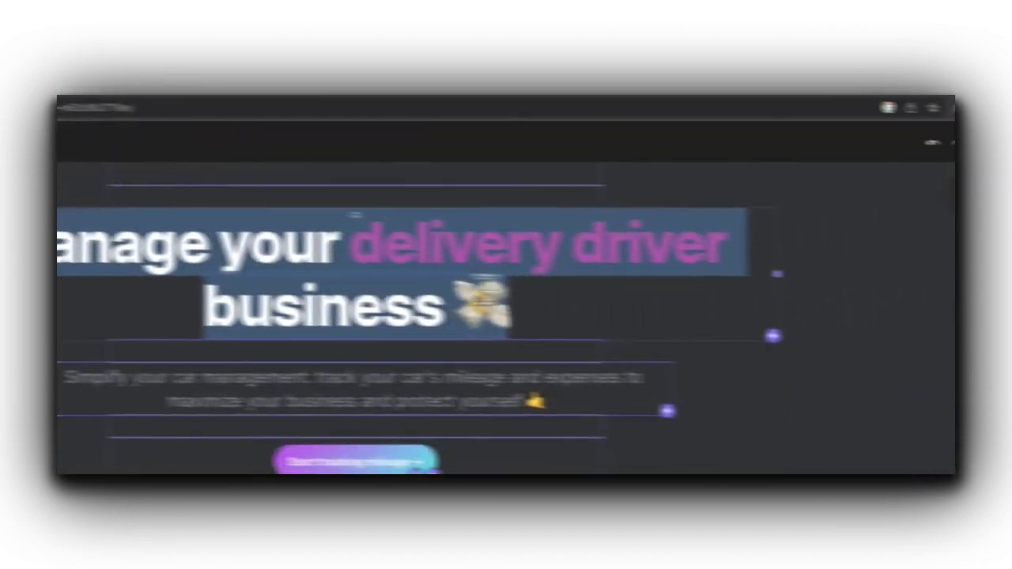
# Step: Try a smaller heading level on the "Manage your delivery driver business" line, and set it to Heading 1
pyautogui.click(512, 262)
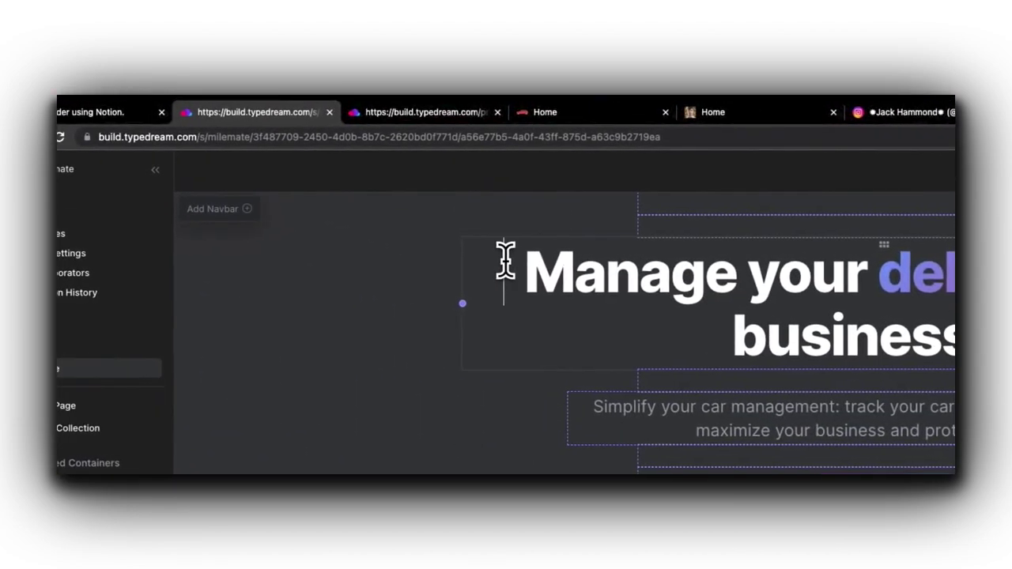
pyautogui.write('/heading Mana')
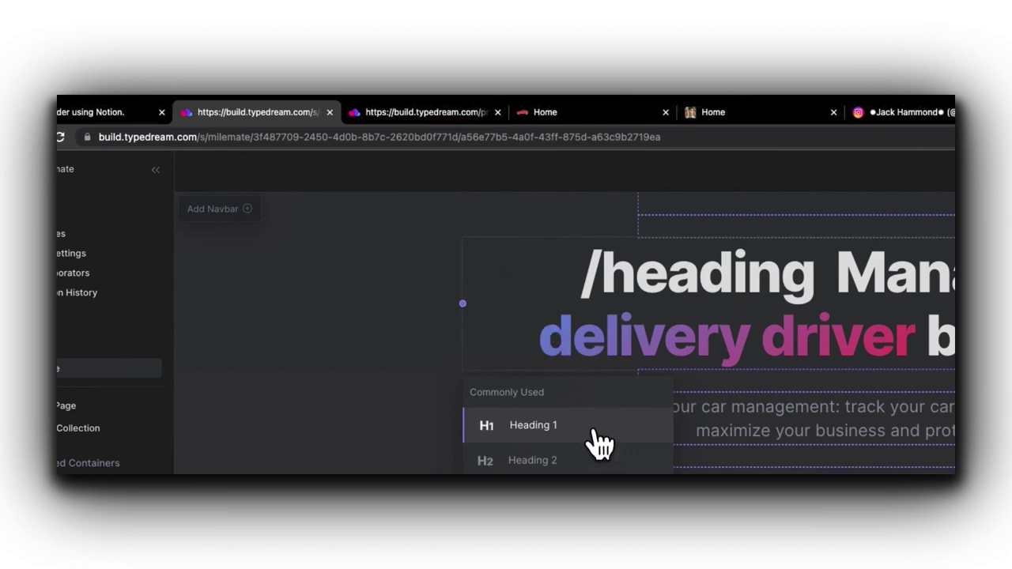
pyautogui.click(510, 290)
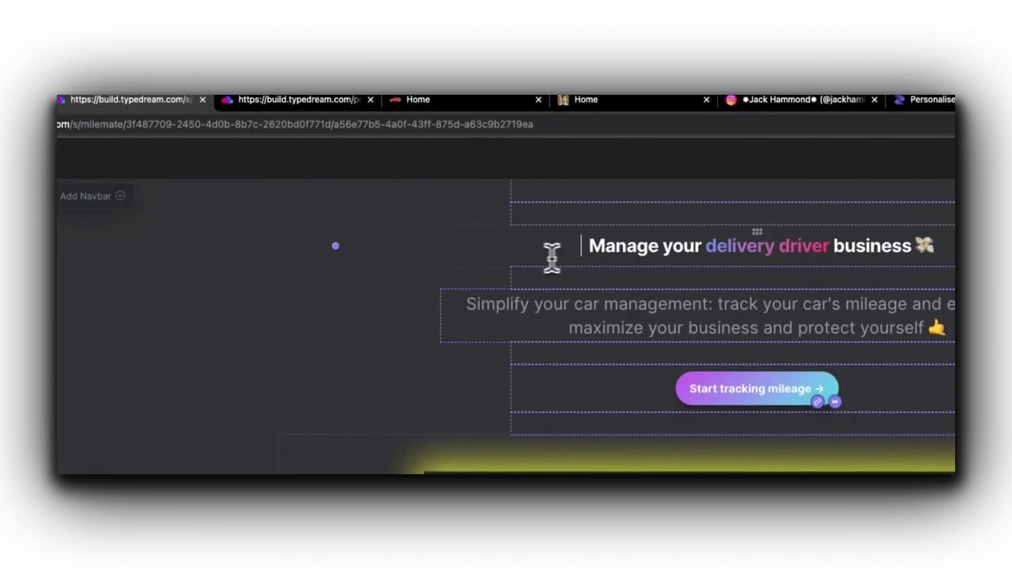
pyautogui.click(587, 247)
pyautogui.write('/heading')
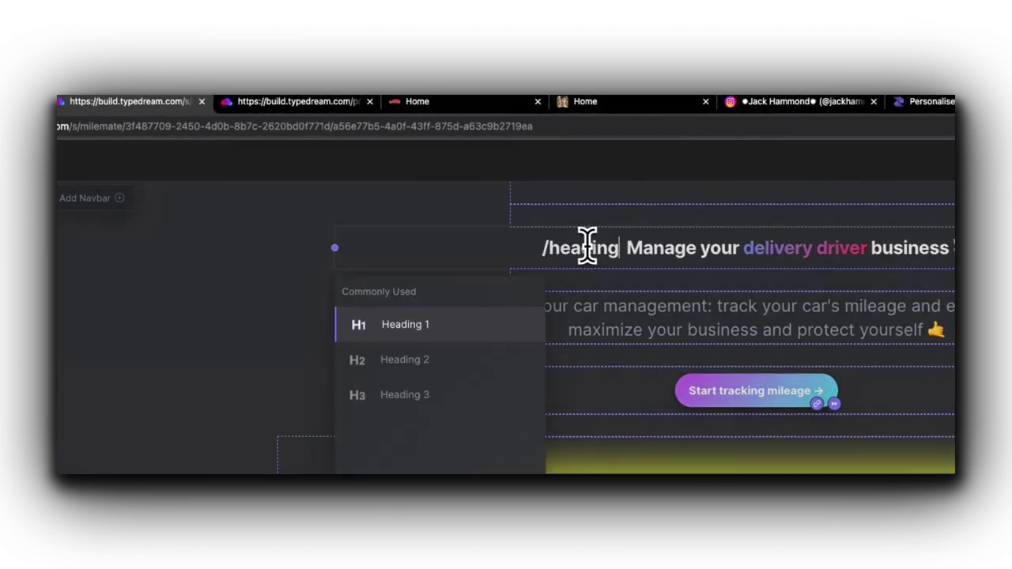
pyautogui.click(490, 322)
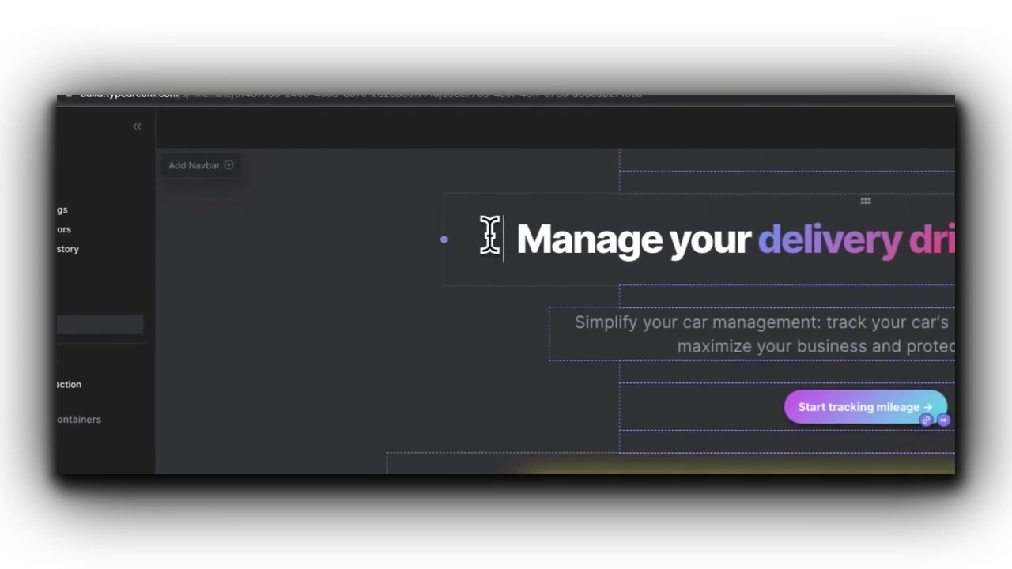
# Step: Convert the "Manage your delivery driver business" heading to a Text block and style it as Title
pyautogui.write('/t')
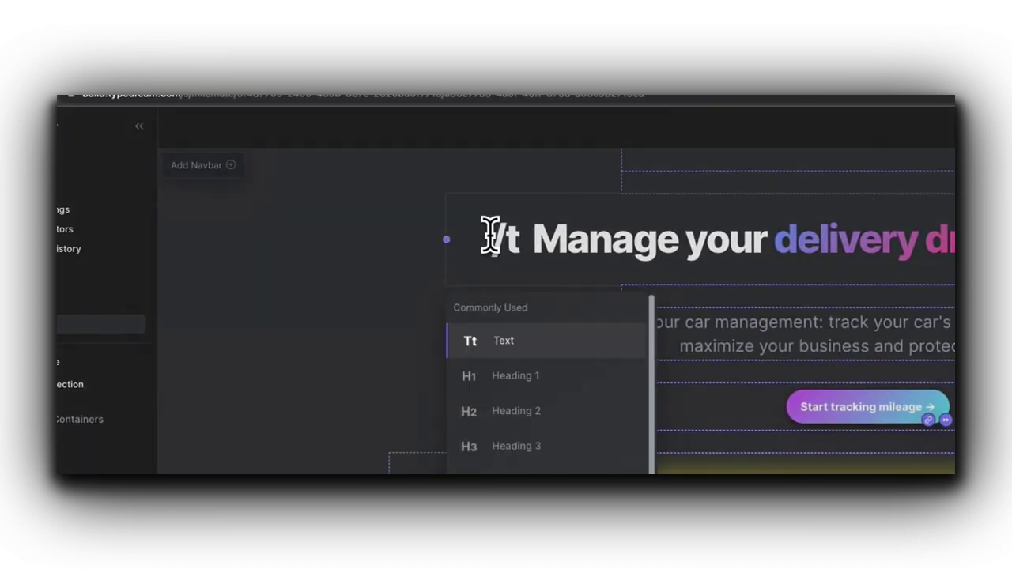
pyautogui.click(525, 343)
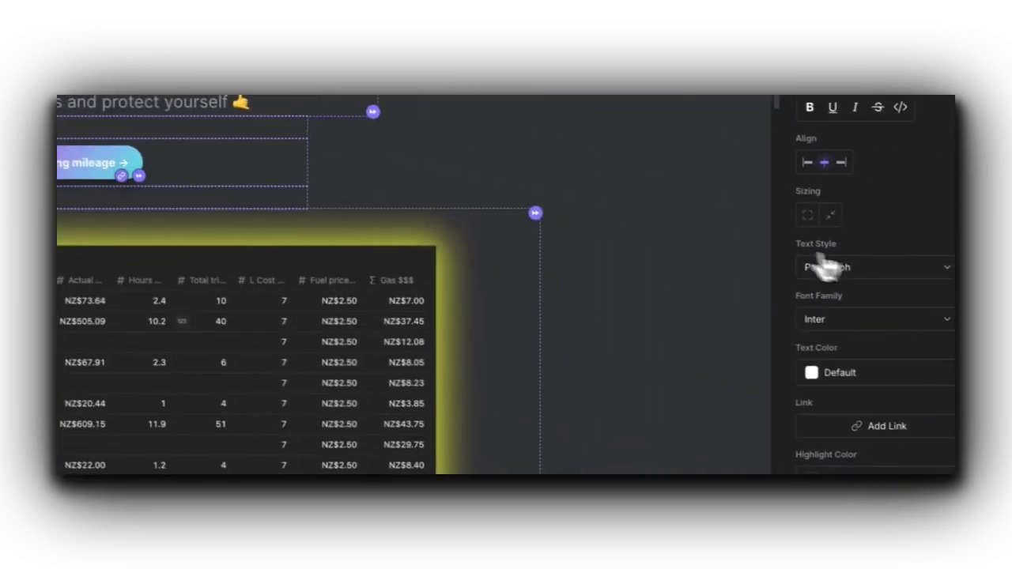
pyautogui.click(862, 268)
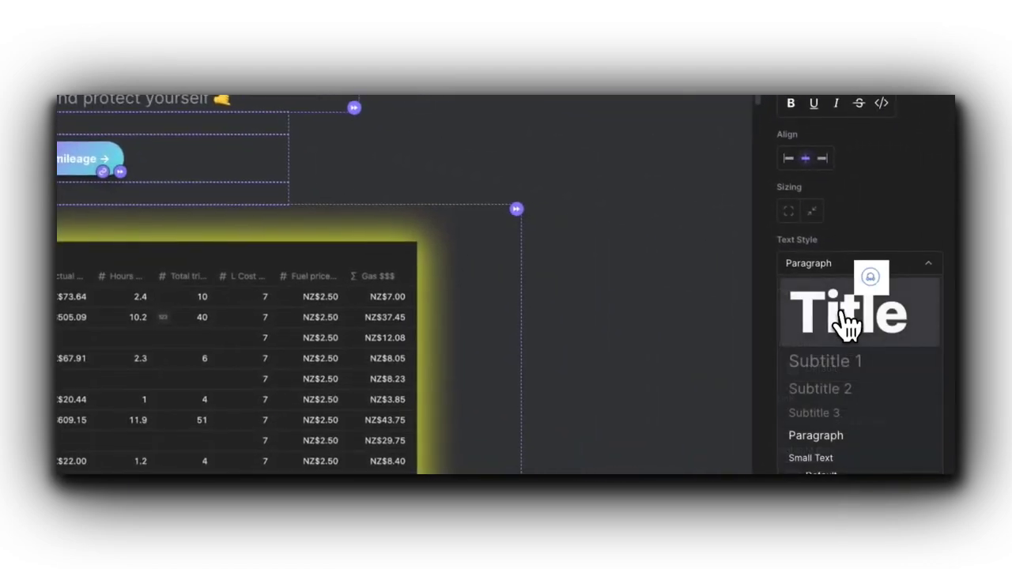
pyautogui.click(848, 316)
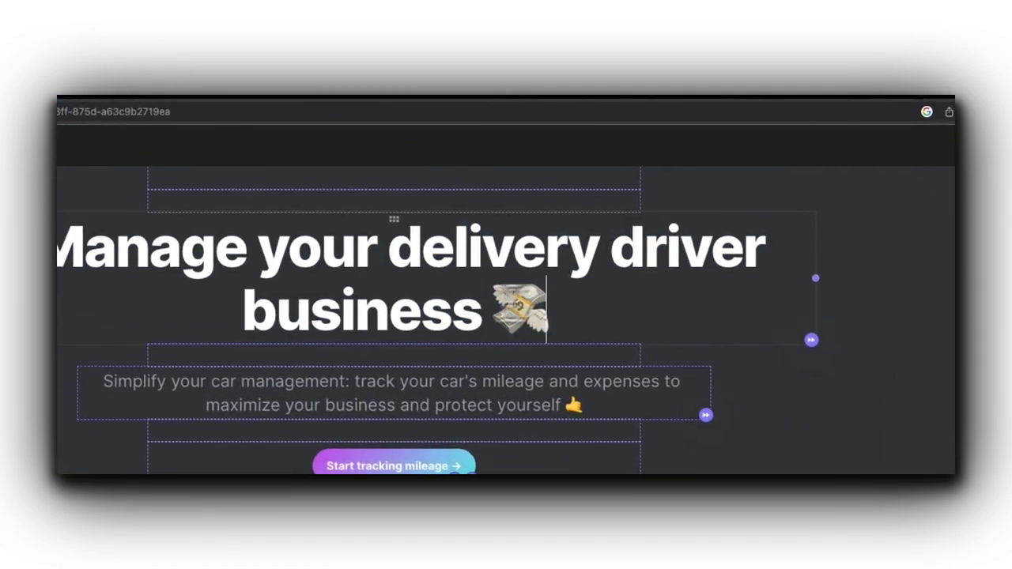
# Step: Colour the words "delivery driver business" in the title with the blue-to-pink gradient
pyautogui.moveTo(391, 261); pyautogui.dragTo(483, 323)
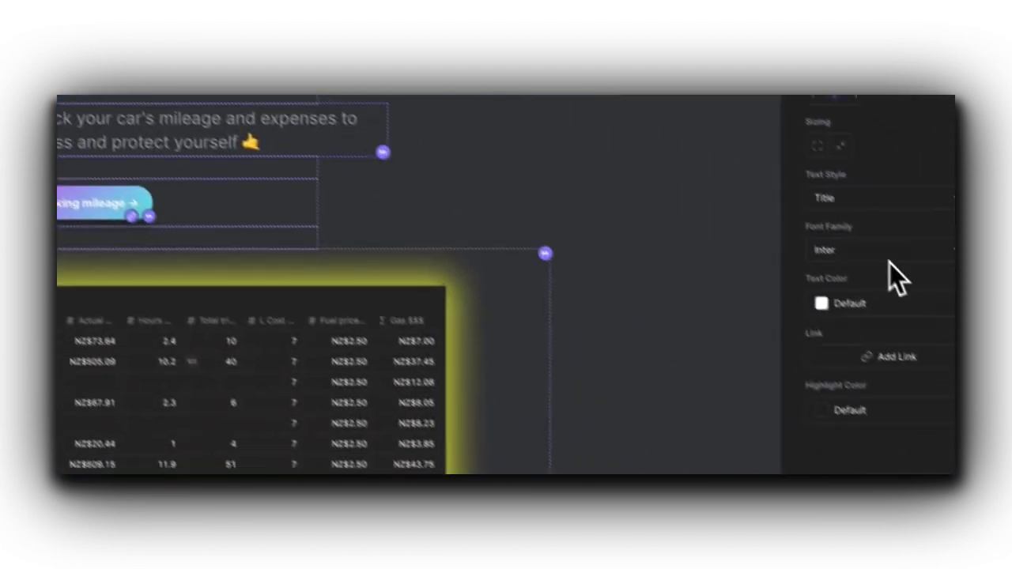
pyautogui.click(822, 278)
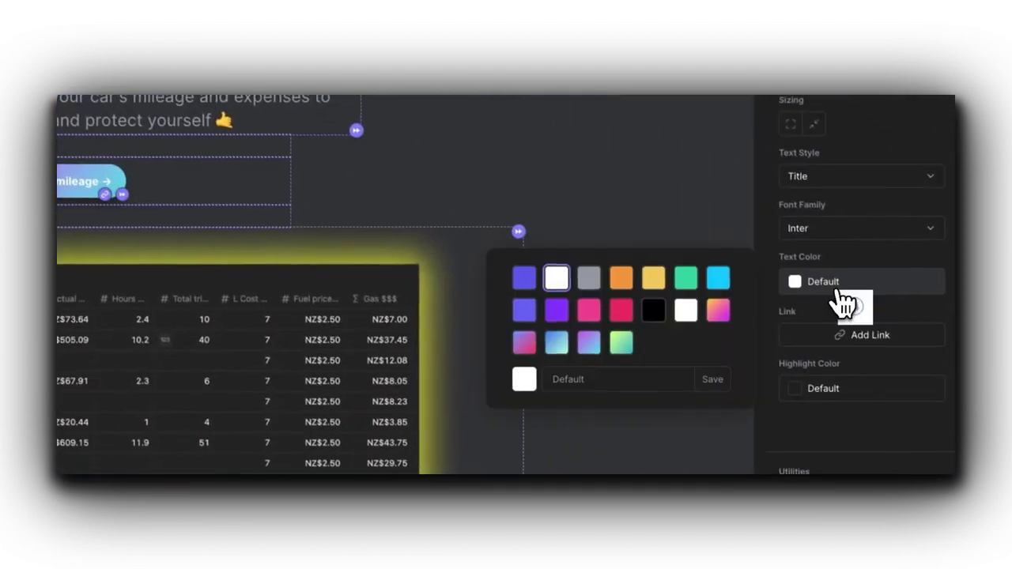
pyautogui.click(522, 339)
pyautogui.click(578, 268)
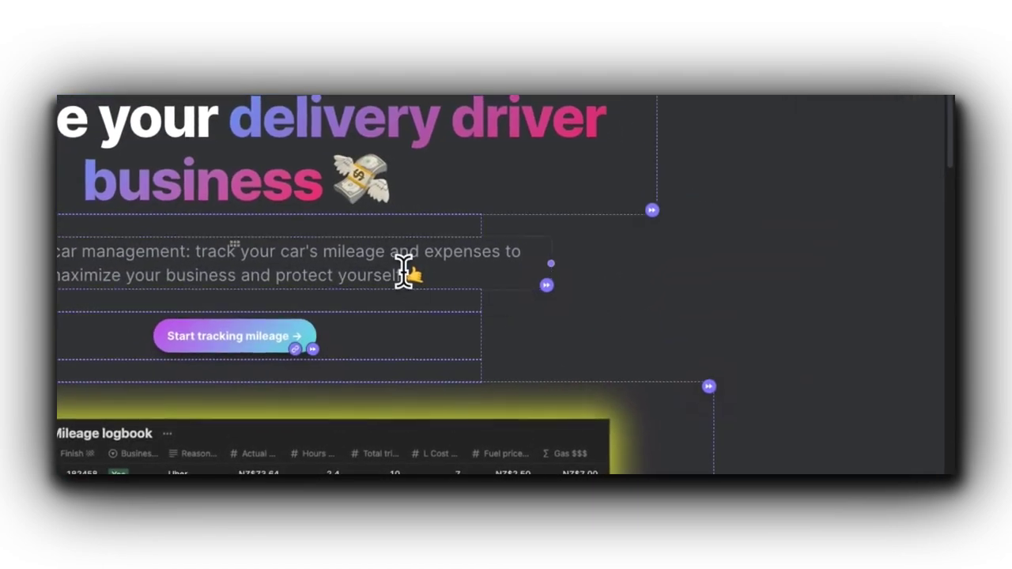
# Step: Try the Title text style on the "Simplify your car management" paragraph and undo it
pyautogui.tripleClick(437, 272)
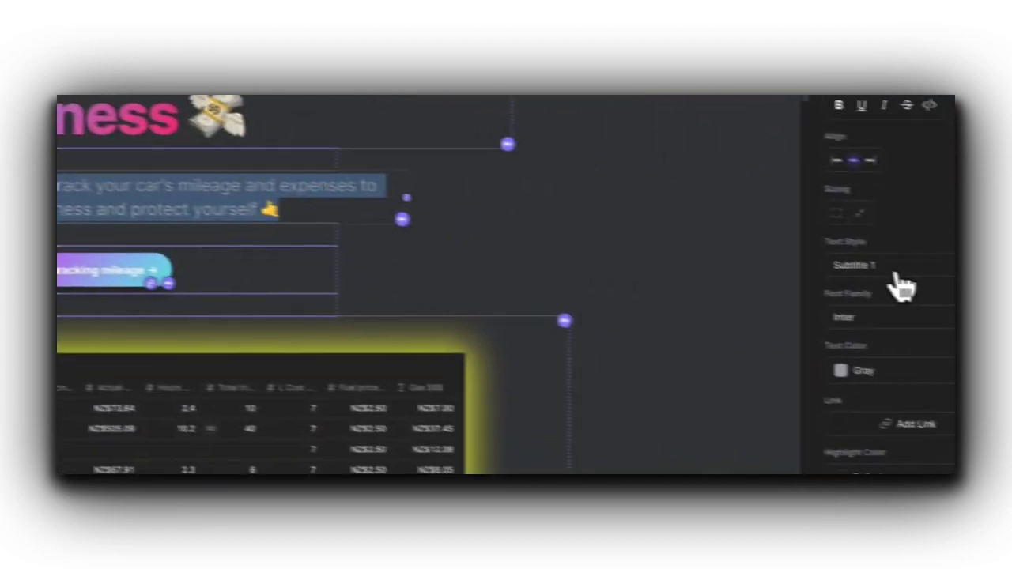
pyautogui.click(902, 269)
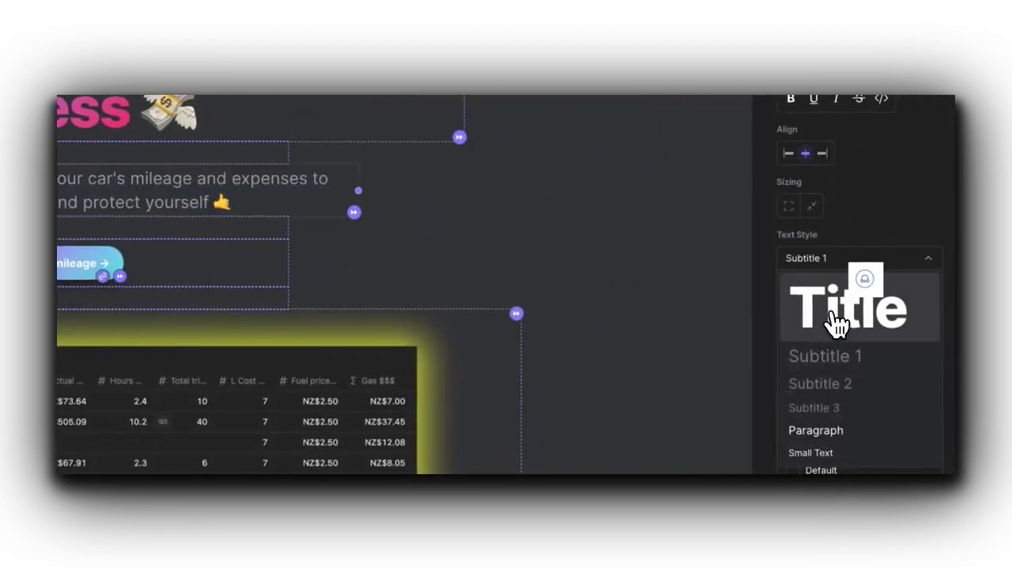
pyautogui.click(850, 304)
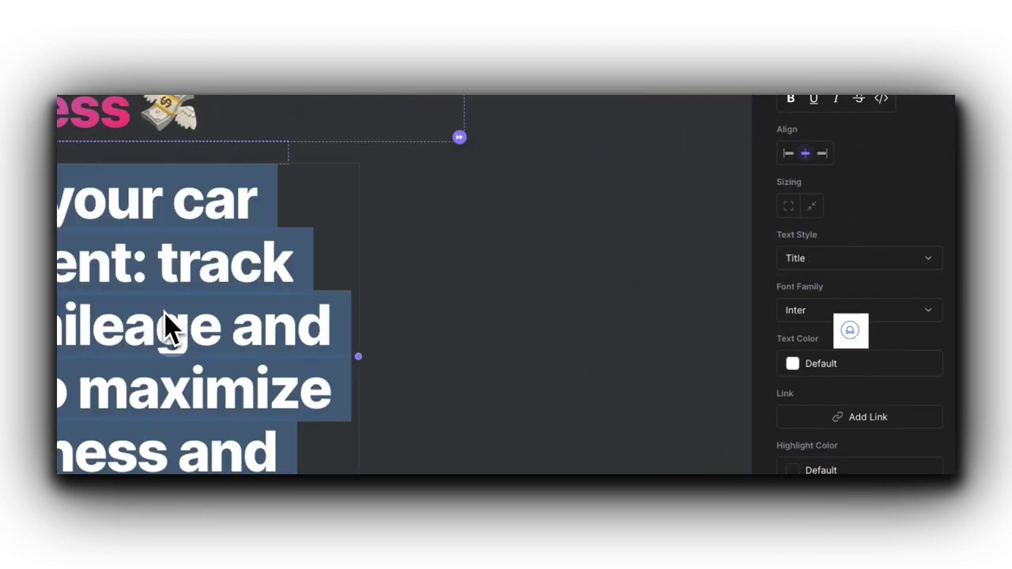
pyautogui.hotkey('ctrl', 'z')
pyautogui.click(553, 282)
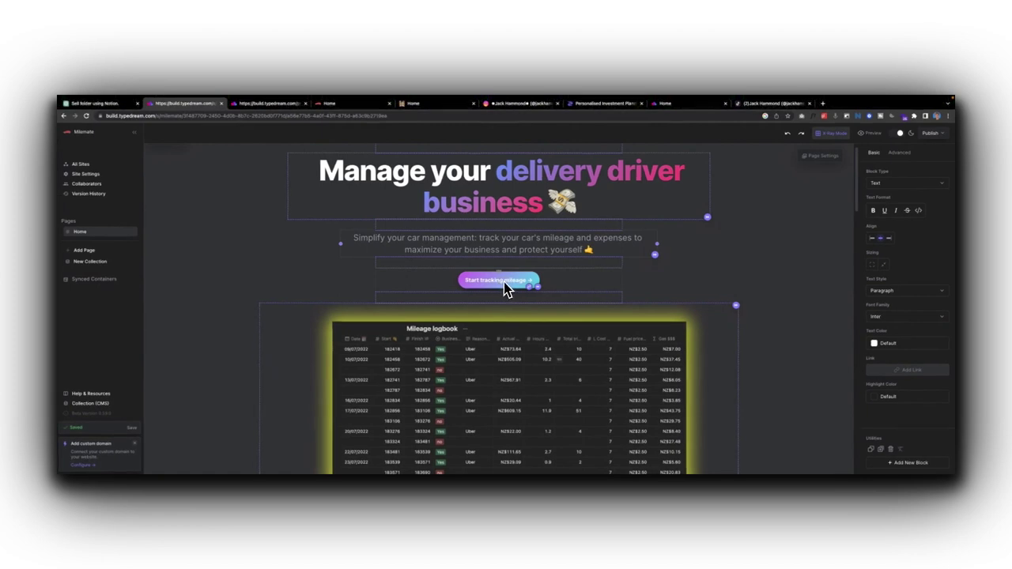
# Step: Try adding a centred button block directly below the "Start tracking mileage" button
pyautogui.scroll(-2, 510, 295)
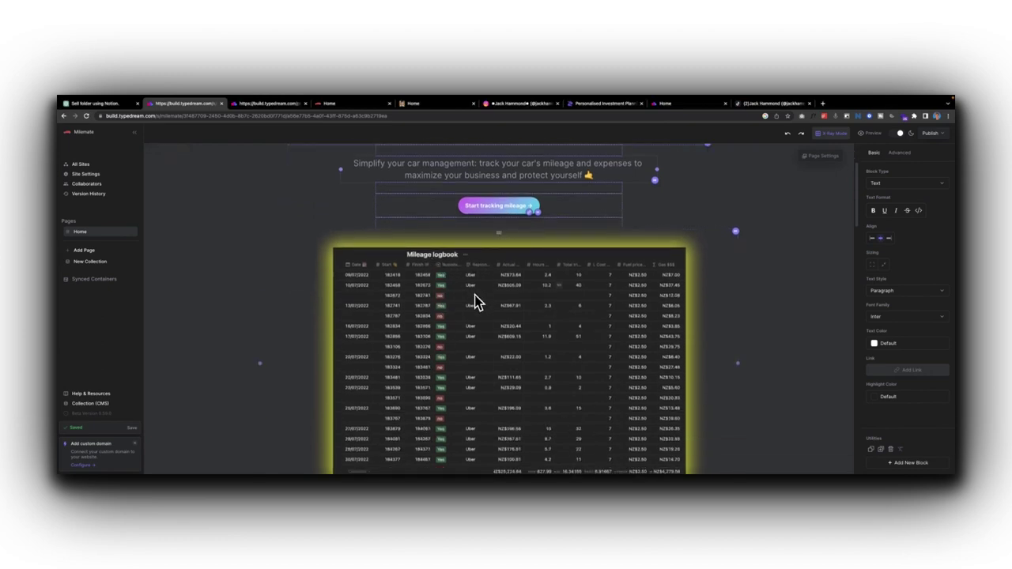
pyautogui.scroll(2, 478, 302)
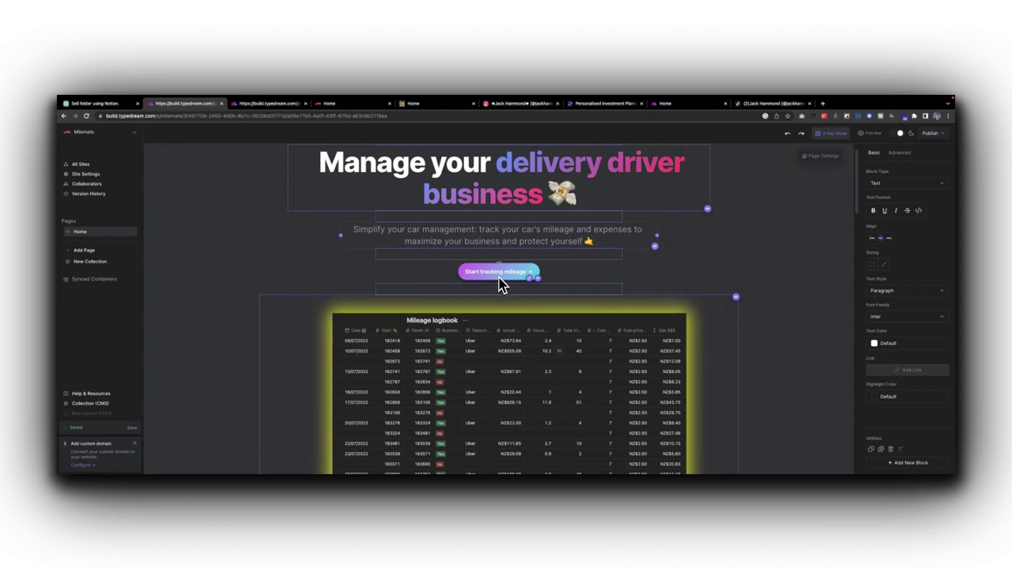
pyautogui.click(502, 288)
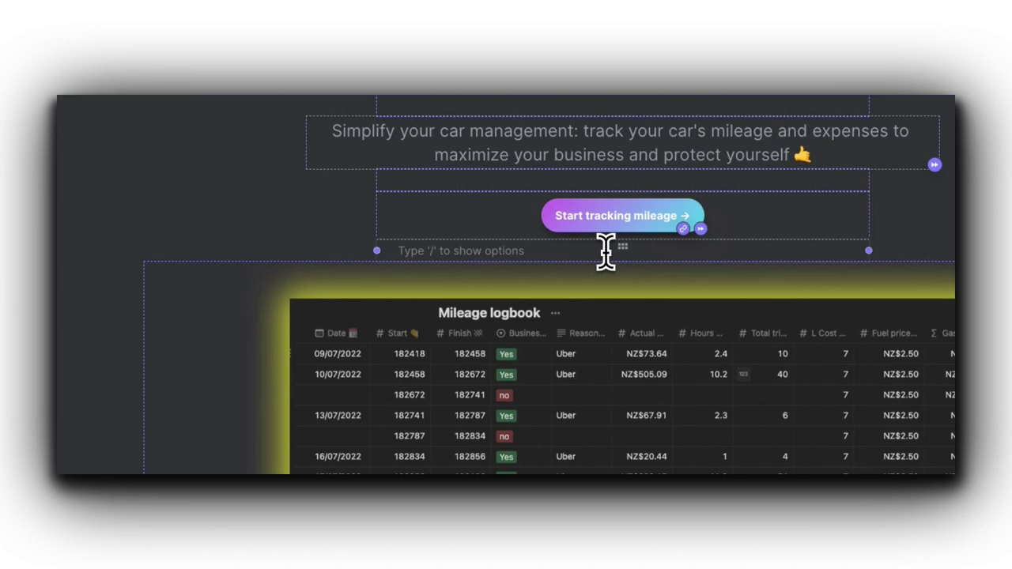
pyautogui.write('/but')
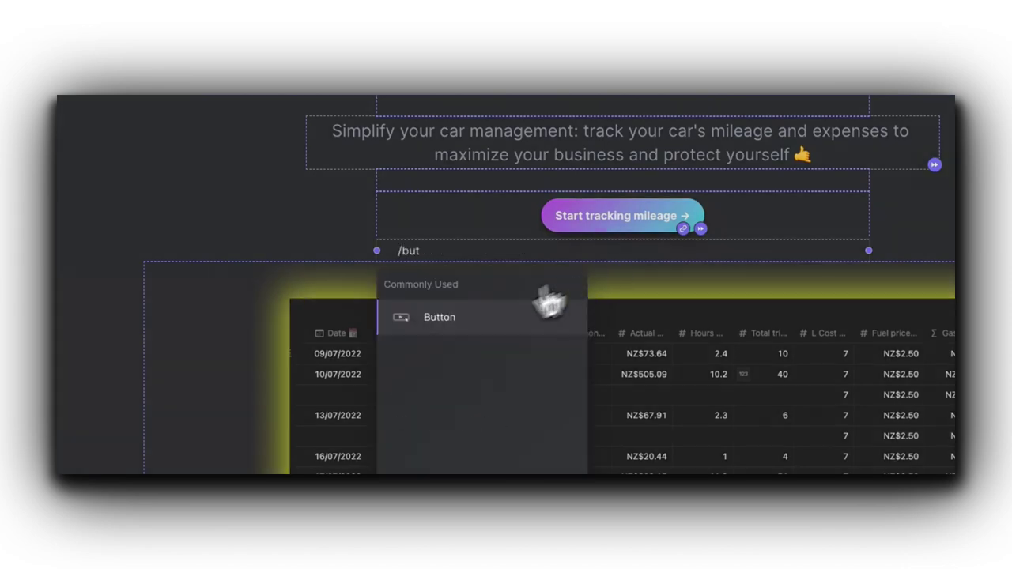
pyautogui.click(468, 321)
pyautogui.scroll(-10, 599, 379)
pyautogui.scroll(10, 601, 377)
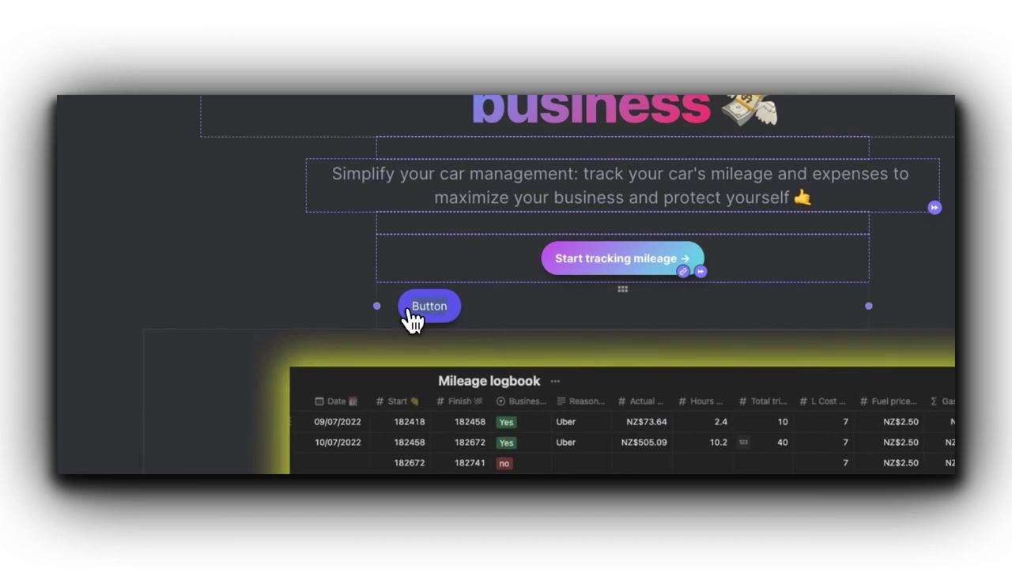
pyautogui.click(640, 268)
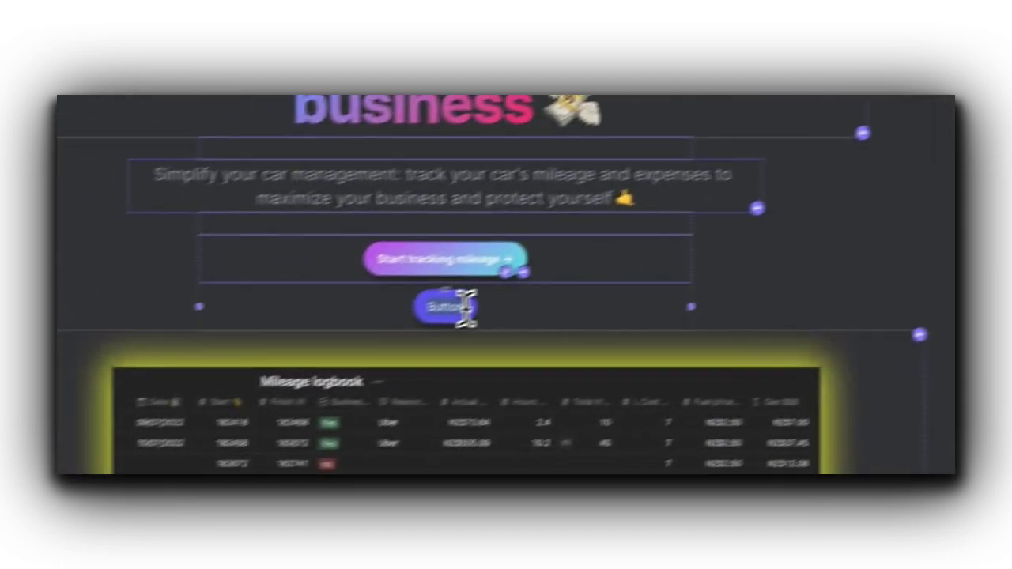
pyautogui.click(495, 289)
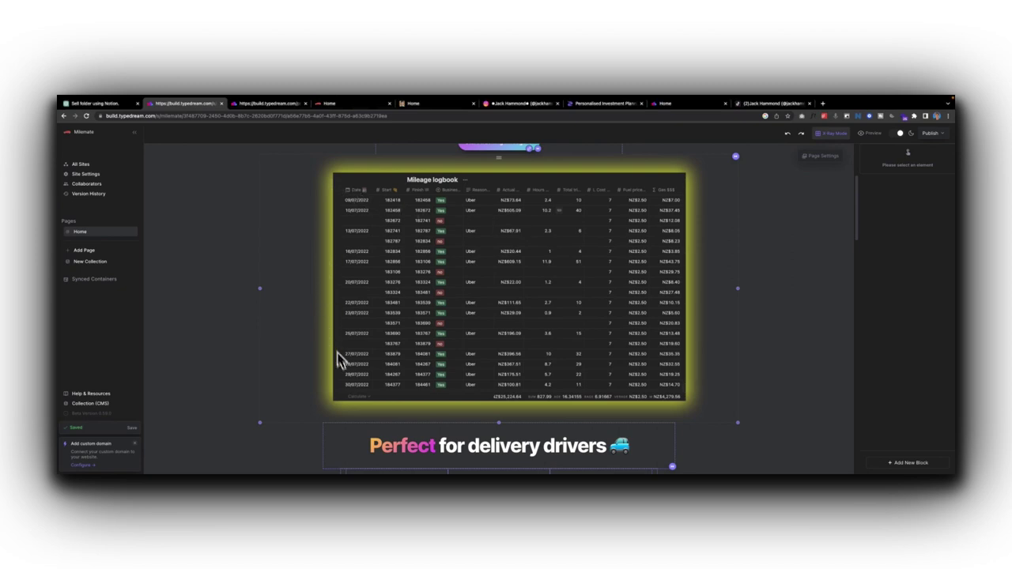
# Step: Examine the glowing Mileage logbook image and its placement between the hero button and the next heading
pyautogui.scroll(1, 706, 373)
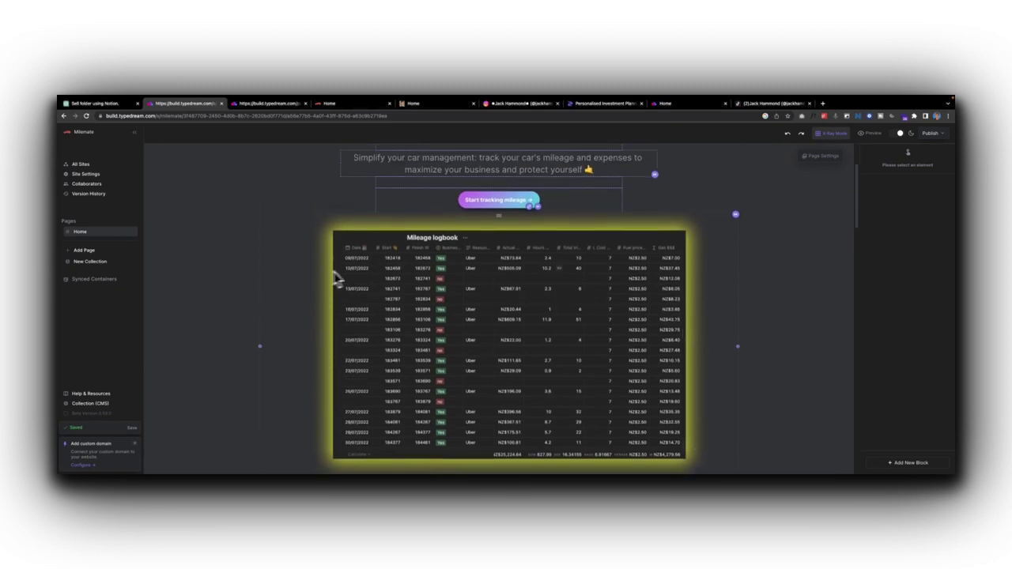
pyautogui.scroll(1, 455, 289)
pyautogui.scroll(-2, 502, 335)
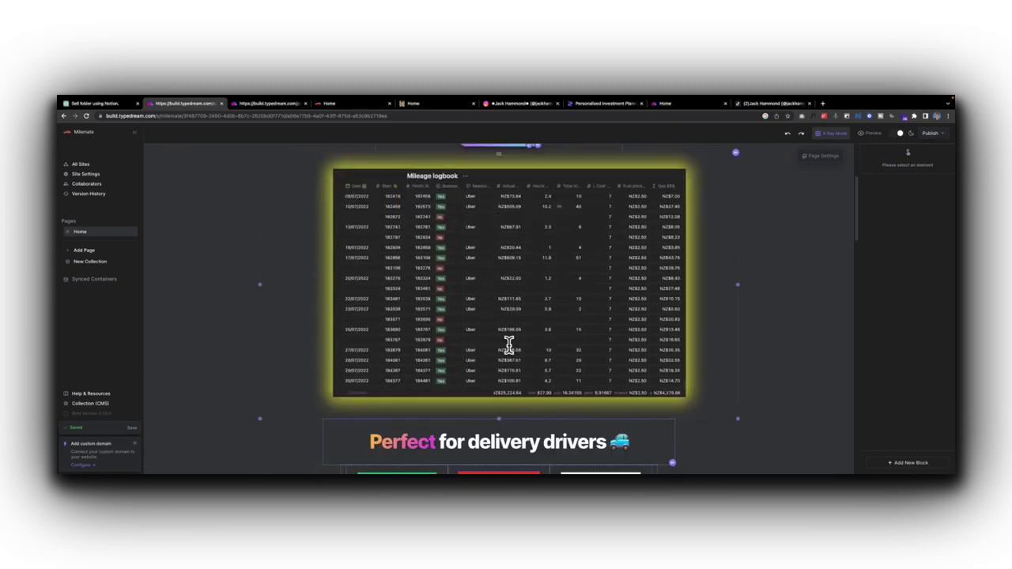
pyautogui.scroll(-1, 510, 339)
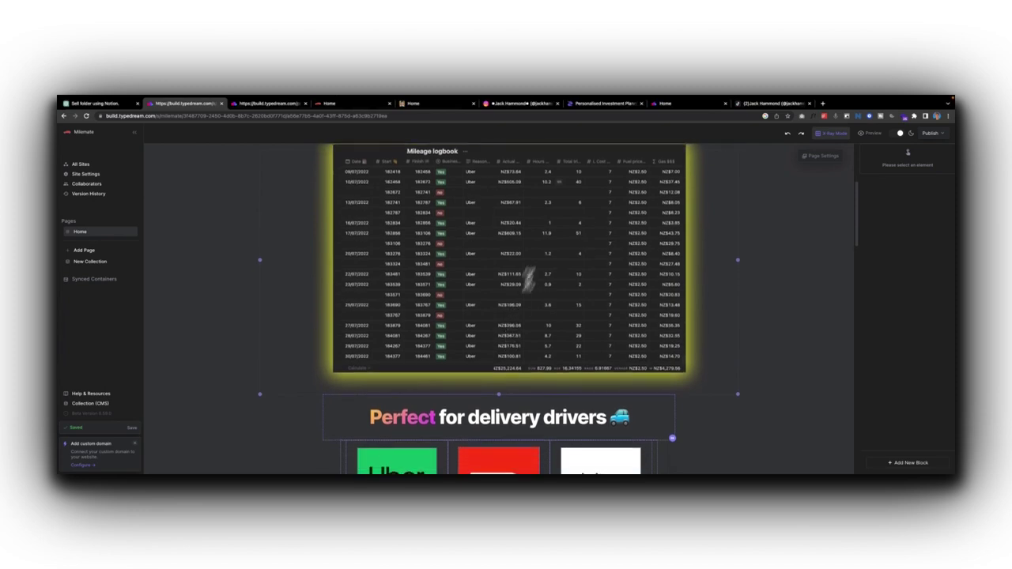
pyautogui.scroll(1, 447, 313)
pyautogui.scroll(1, 454, 314)
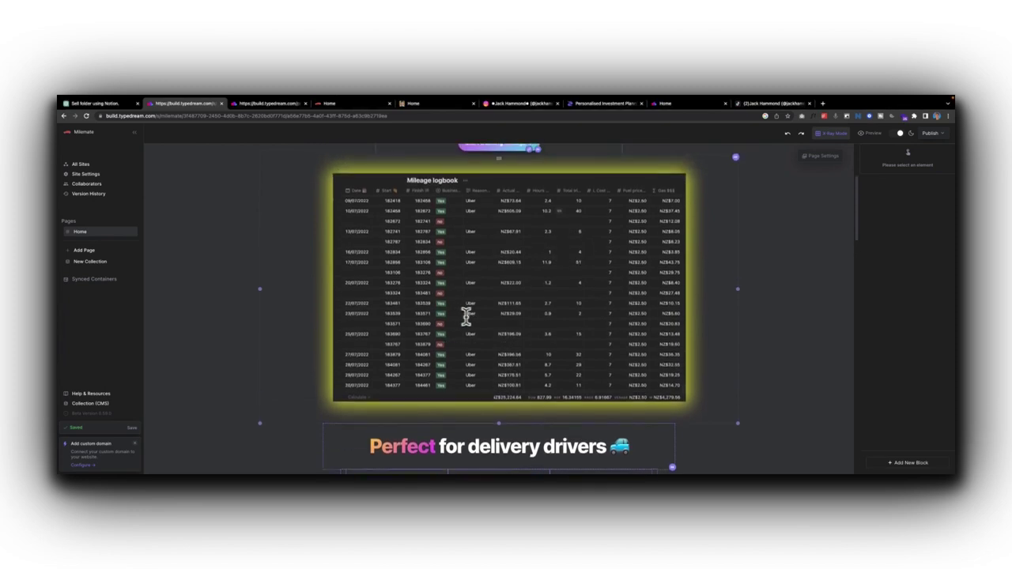
pyautogui.scroll(3, 496, 318)
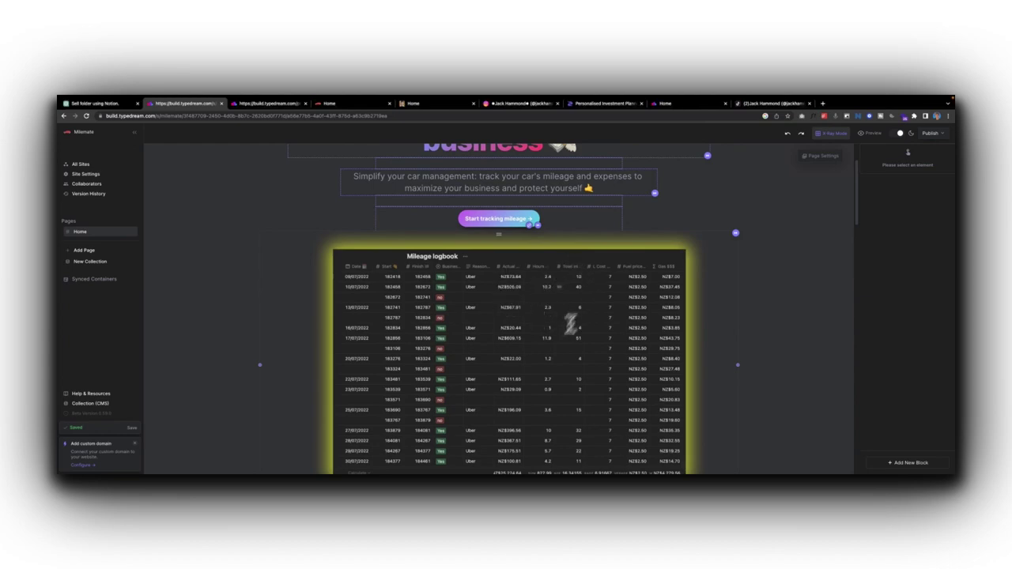
pyautogui.scroll(-3, 580, 312)
# Step: Examine the "Perfect for delivery drivers" heading, the delivery company logos and the linked "Get access to my personal logbook here" heading
pyautogui.moveTo(633, 444); pyautogui.dragTo(354, 447)
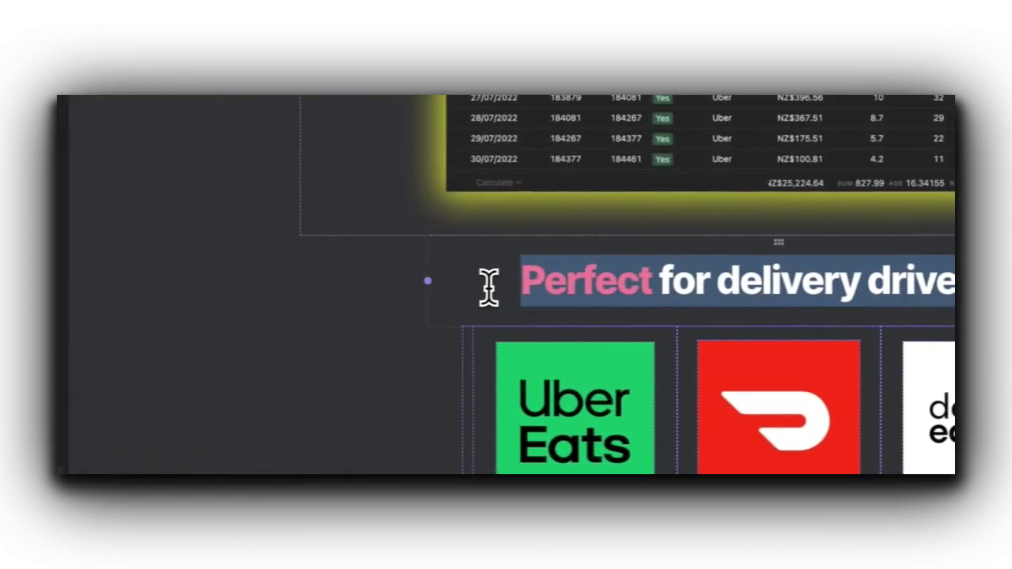
pyautogui.click(485, 286)
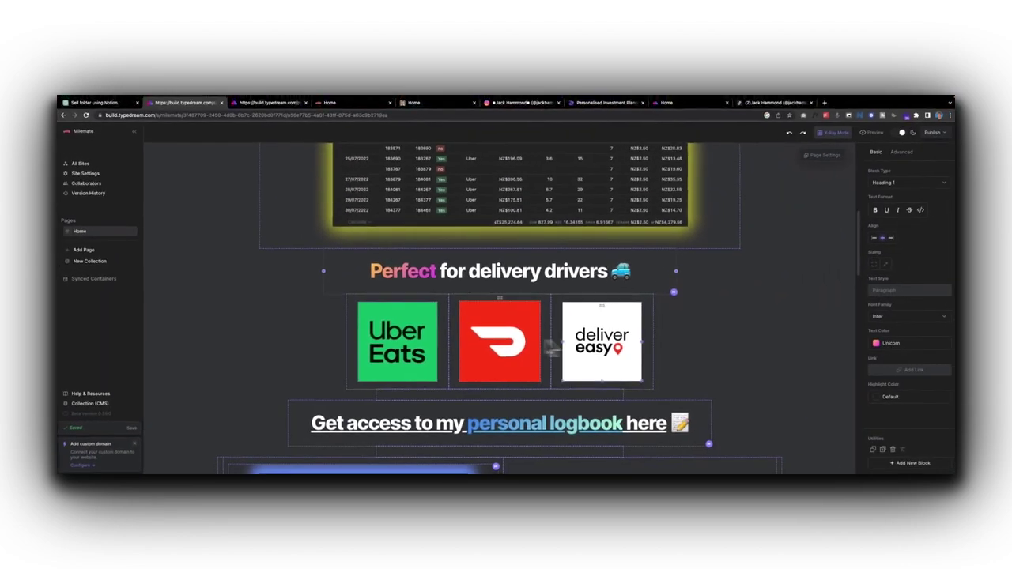
pyautogui.scroll(-1, 466, 343)
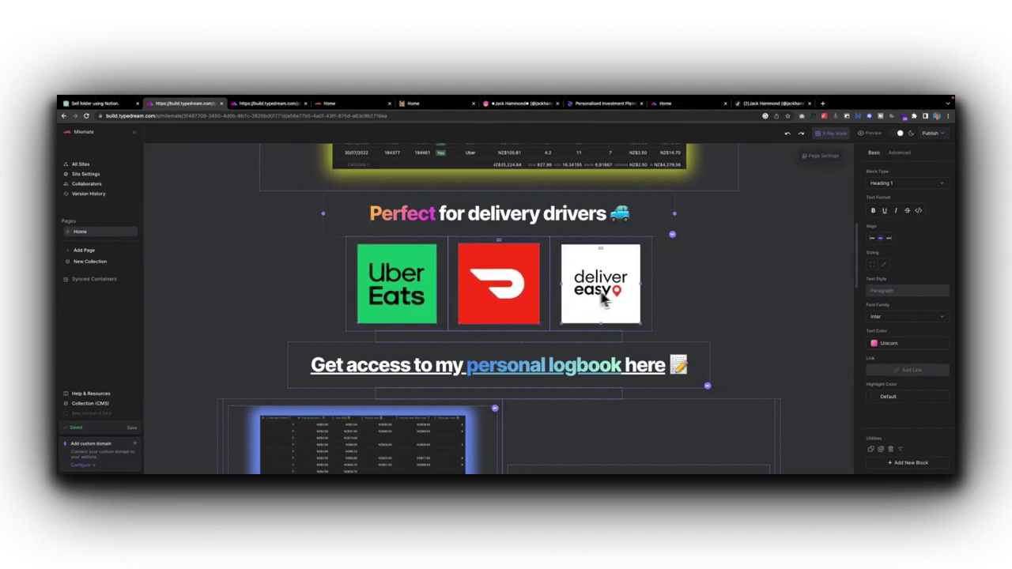
pyautogui.scroll(-1, 564, 305)
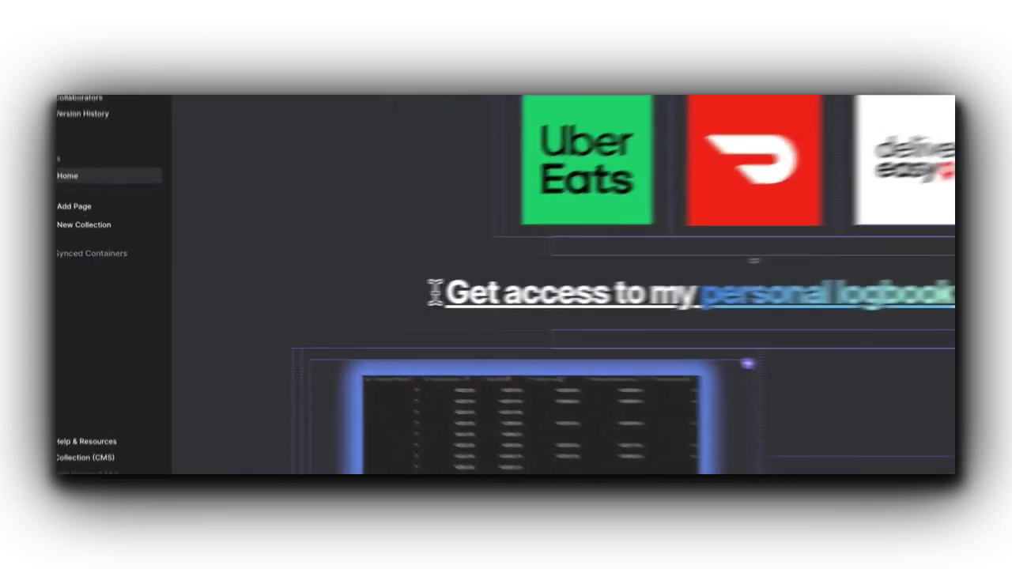
pyautogui.moveTo(310, 302); pyautogui.dragTo(691, 304)
pyautogui.click(510, 289)
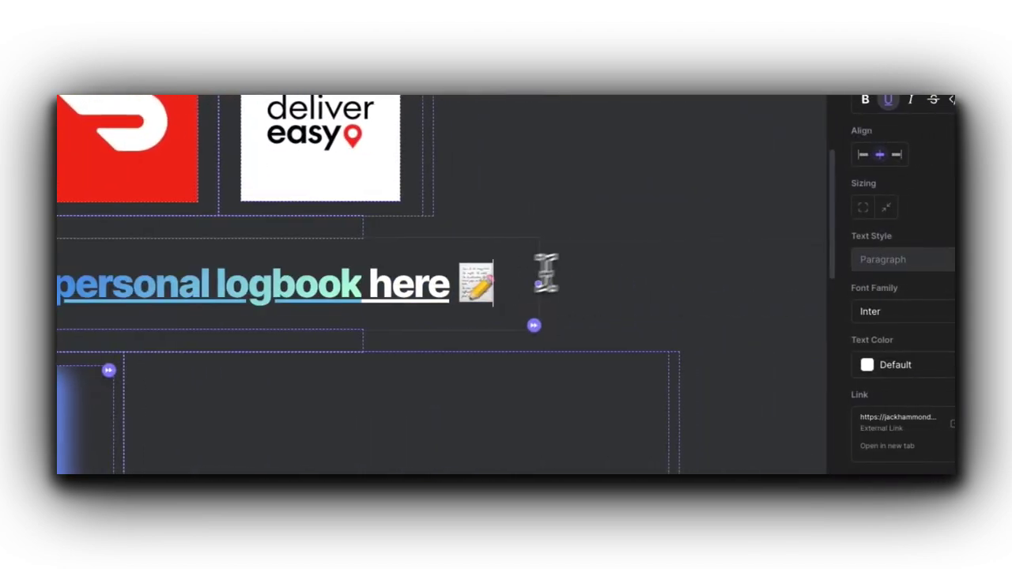
pyautogui.scroll(-1, 609, 269)
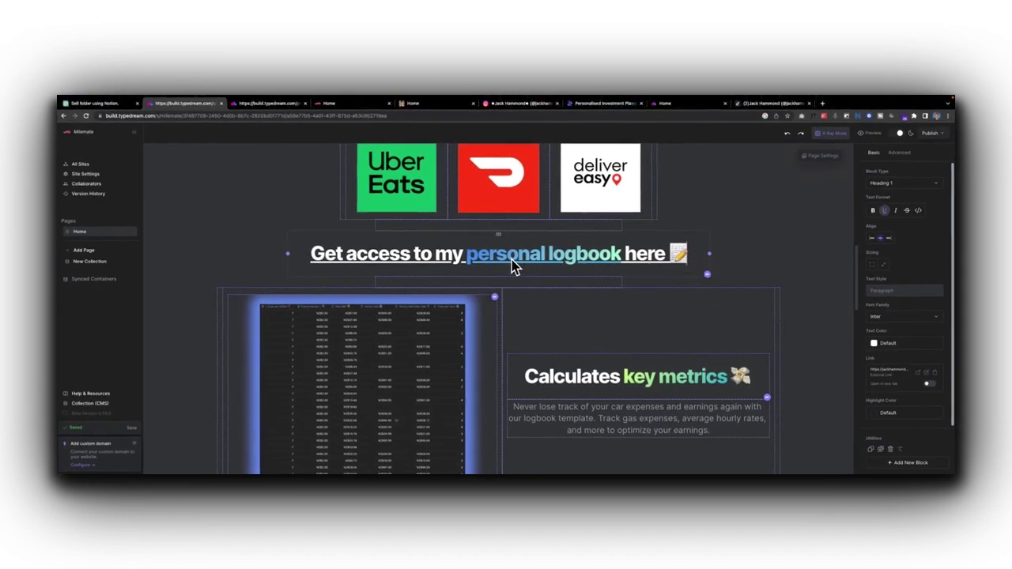
pyautogui.scroll(-1, 518, 267)
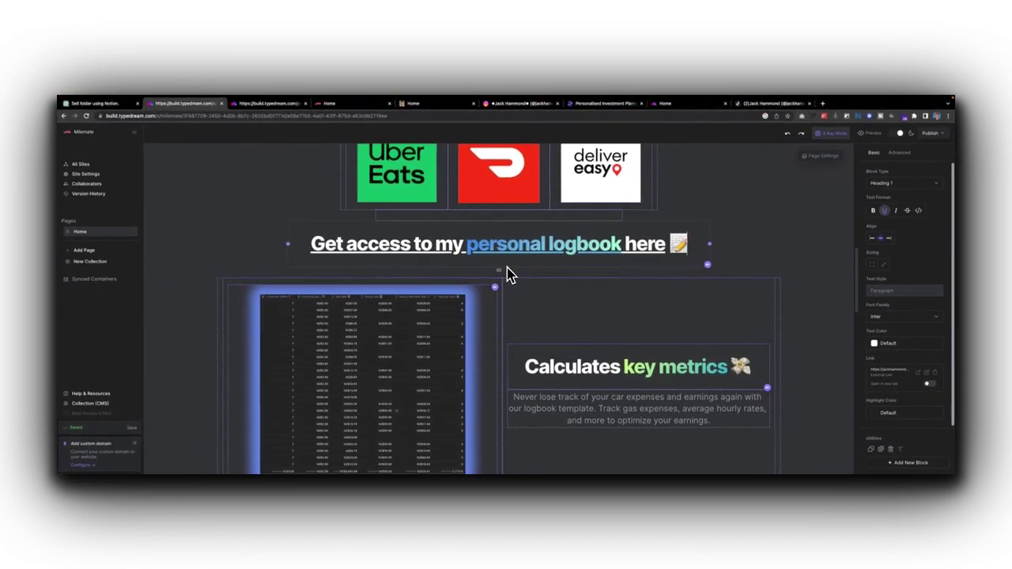
# Step: Examine the two-column "Calculates key metrics", "Additional protection" and "Super simple to use" sections, and return to the page's hero area
pyautogui.scroll(-3, 509, 274)
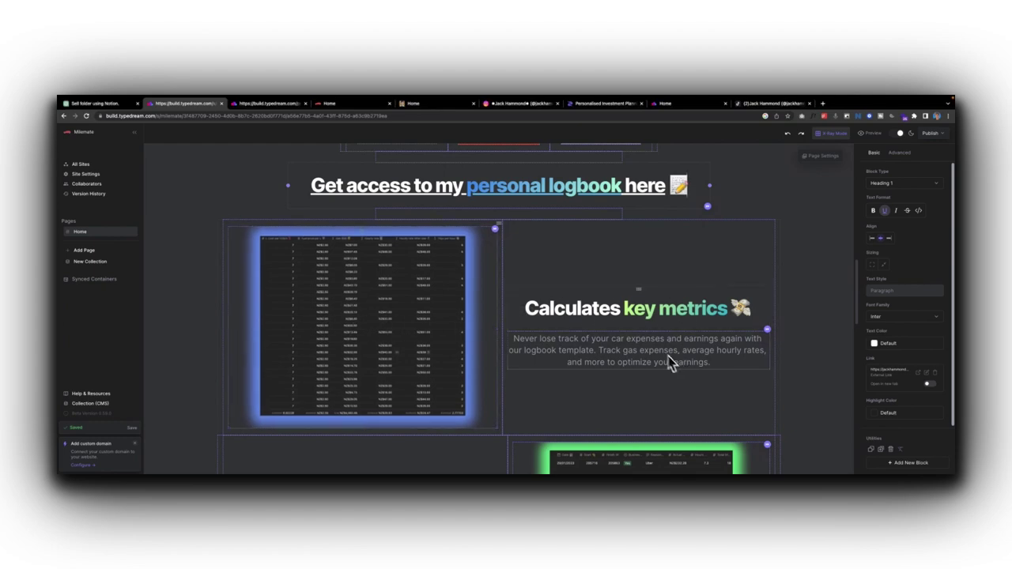
pyautogui.scroll(-1, 678, 334)
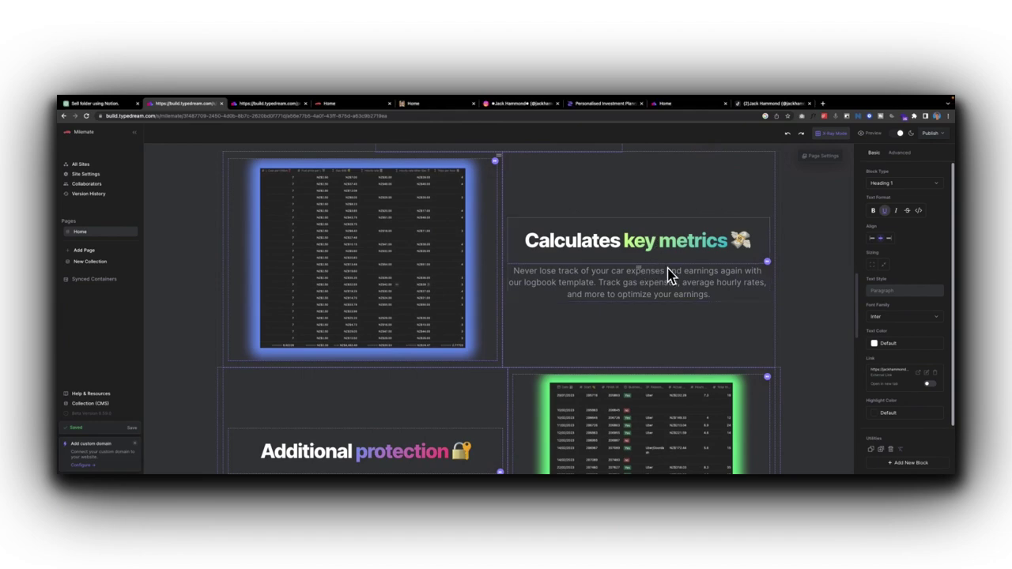
pyautogui.scroll(-1, 654, 287)
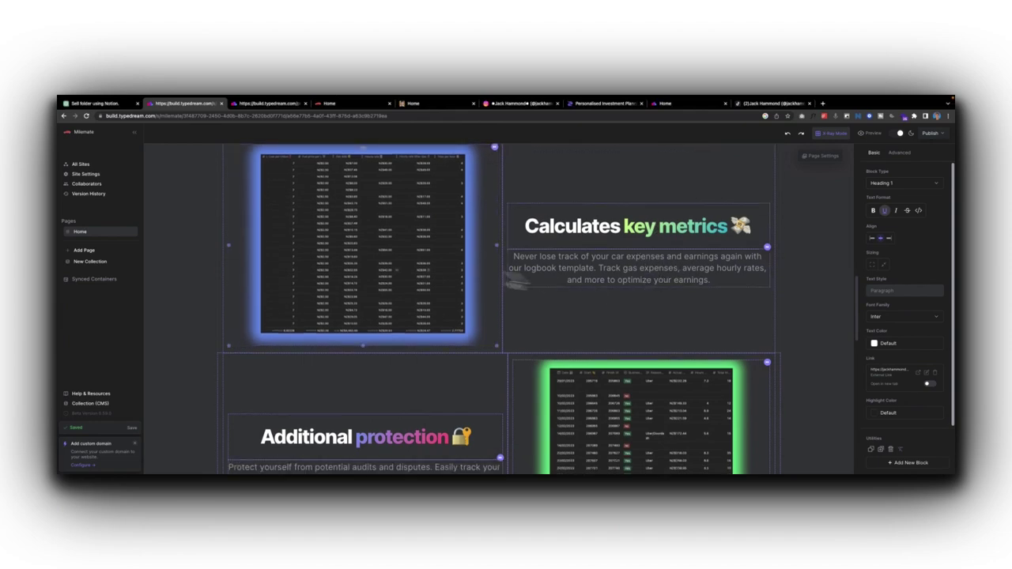
pyautogui.scroll(-4, 599, 359)
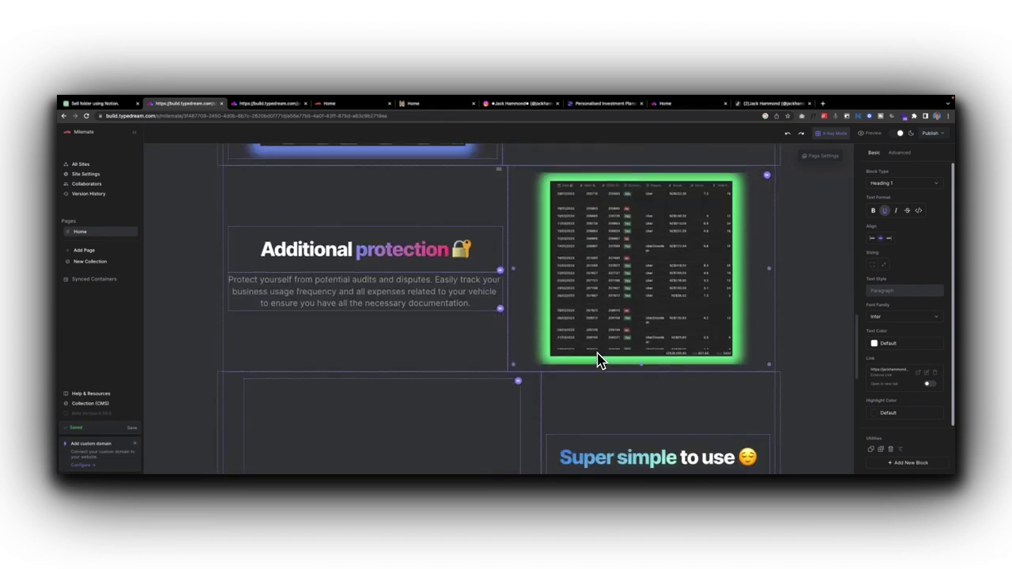
pyautogui.scroll(-1, 461, 375)
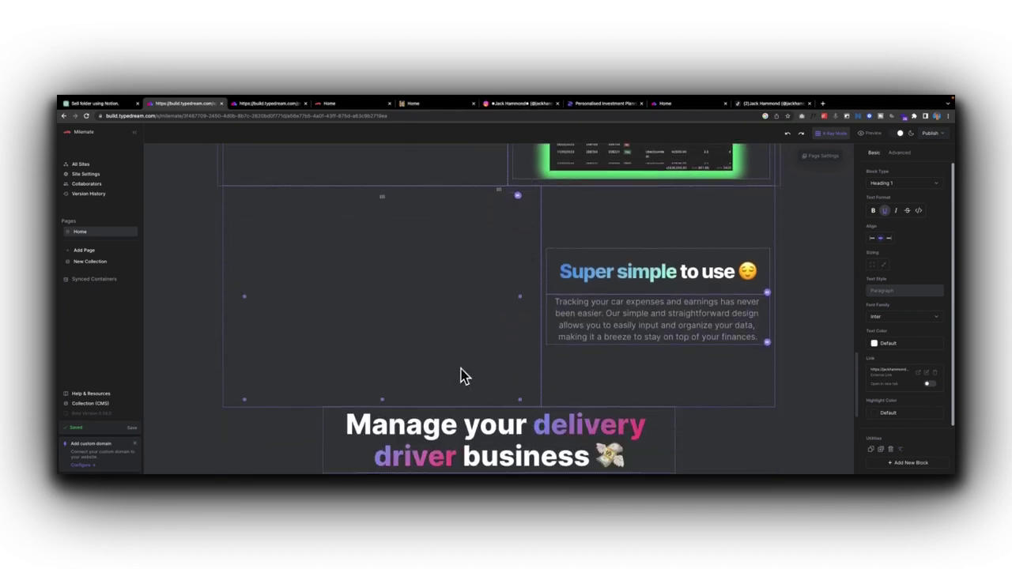
pyautogui.scroll(3, 542, 320)
pyautogui.scroll(2, 538, 321)
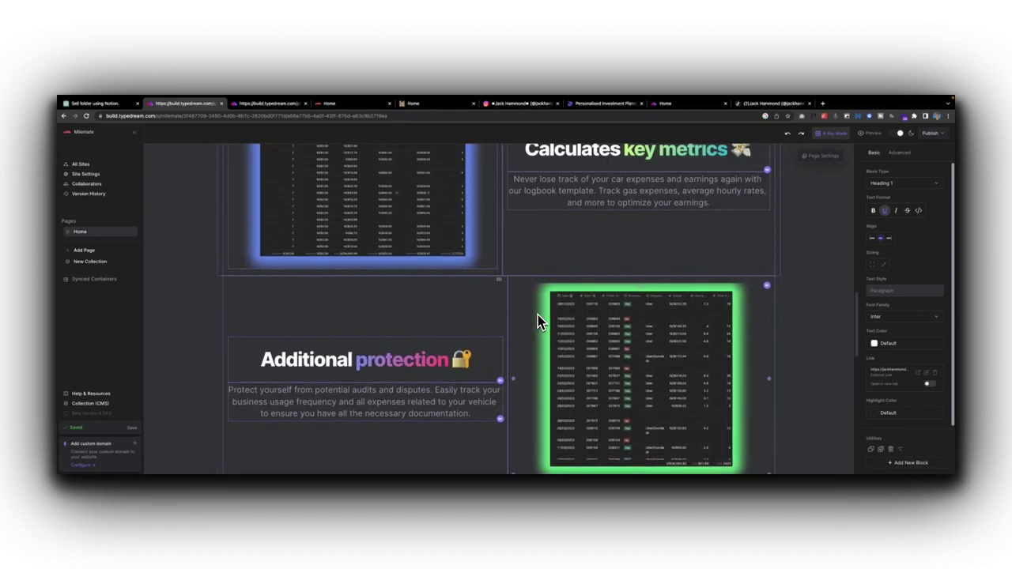
pyautogui.scroll(-4, 534, 324)
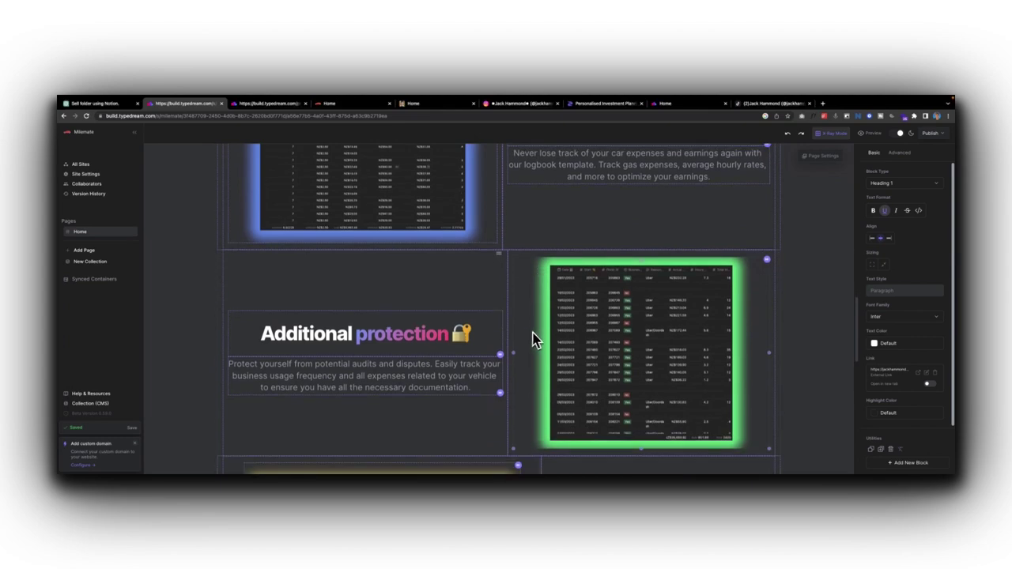
pyautogui.scroll(-1, 523, 341)
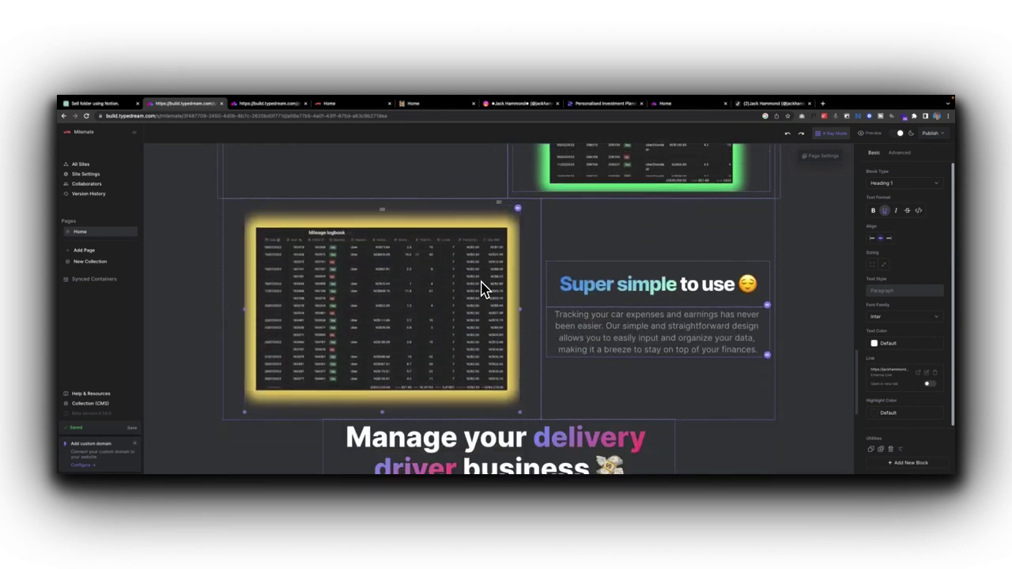
pyautogui.scroll(-5, 486, 297)
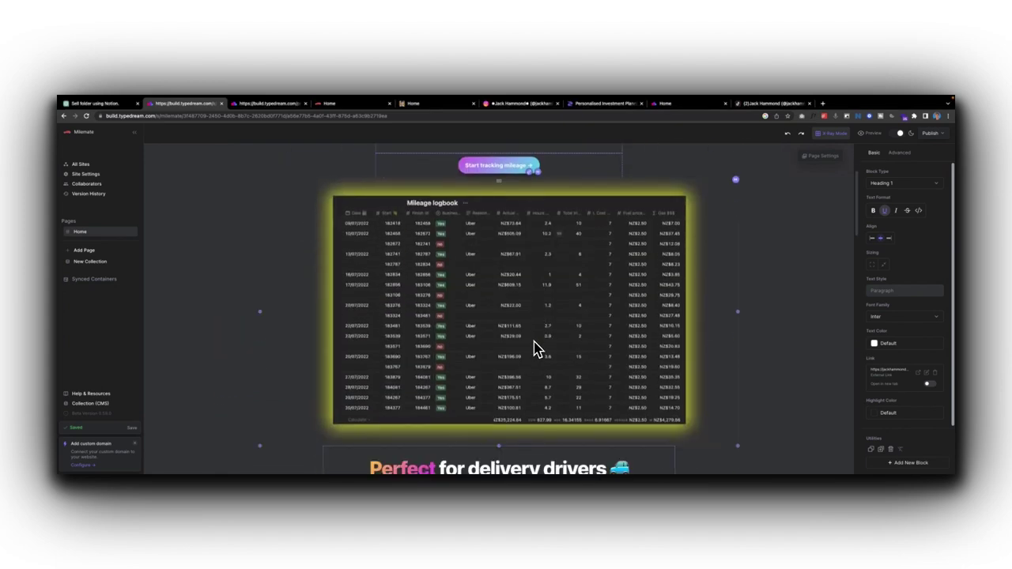
pyautogui.scroll(3, 535, 346)
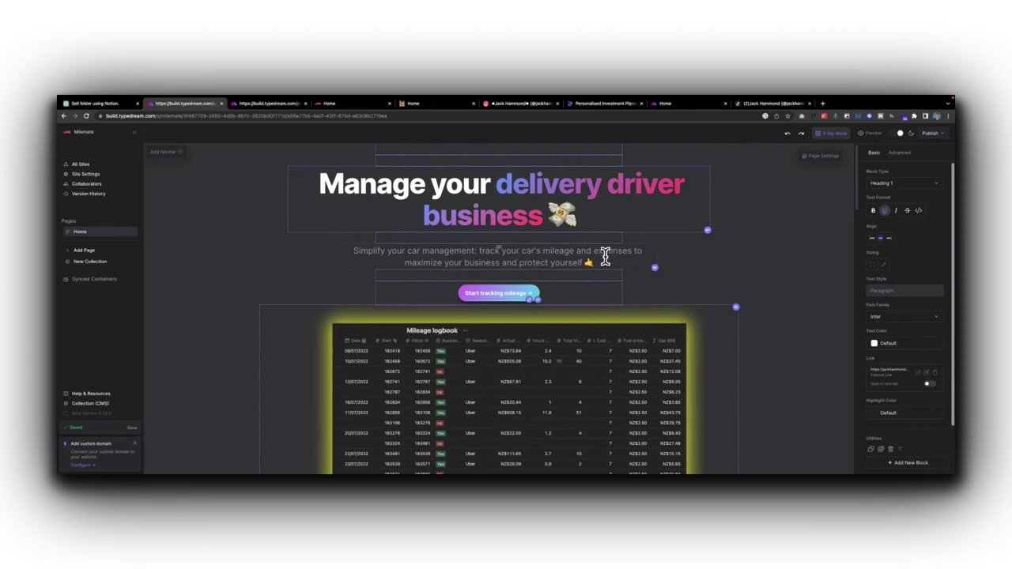
# Step: Switch to the Radical investment site and examine its hero section's gradient headline, consultation button and angled photos overlapping the dark background
pyautogui.hotkey('ctrl', '7')
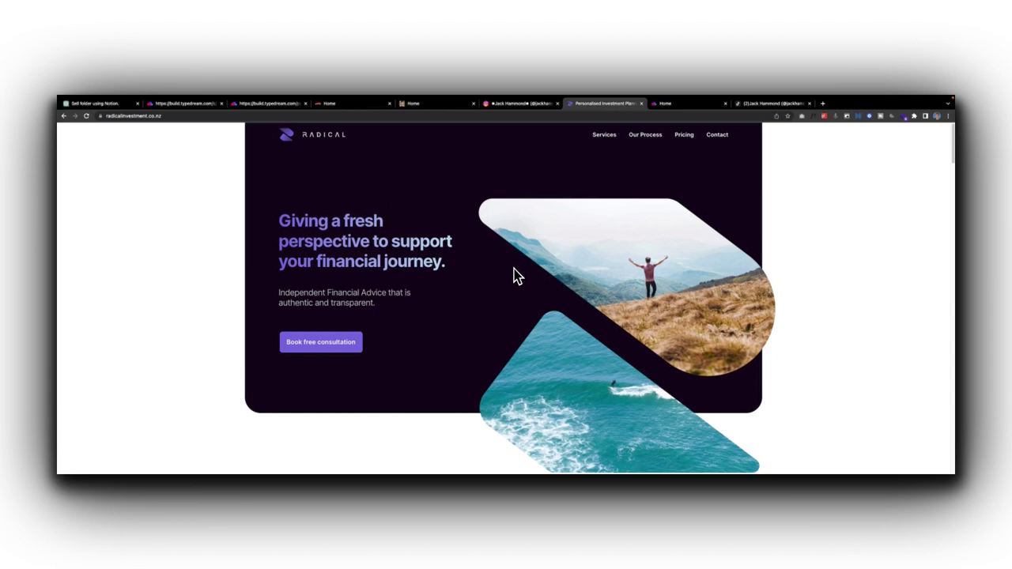
pyautogui.scroll(-3, 520, 284)
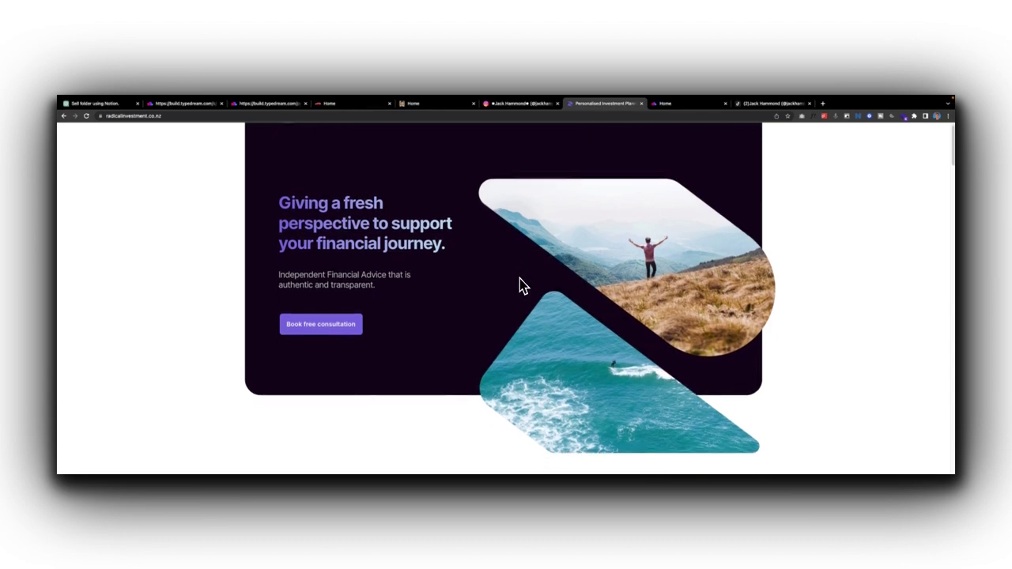
pyautogui.scroll(-1, 521, 279)
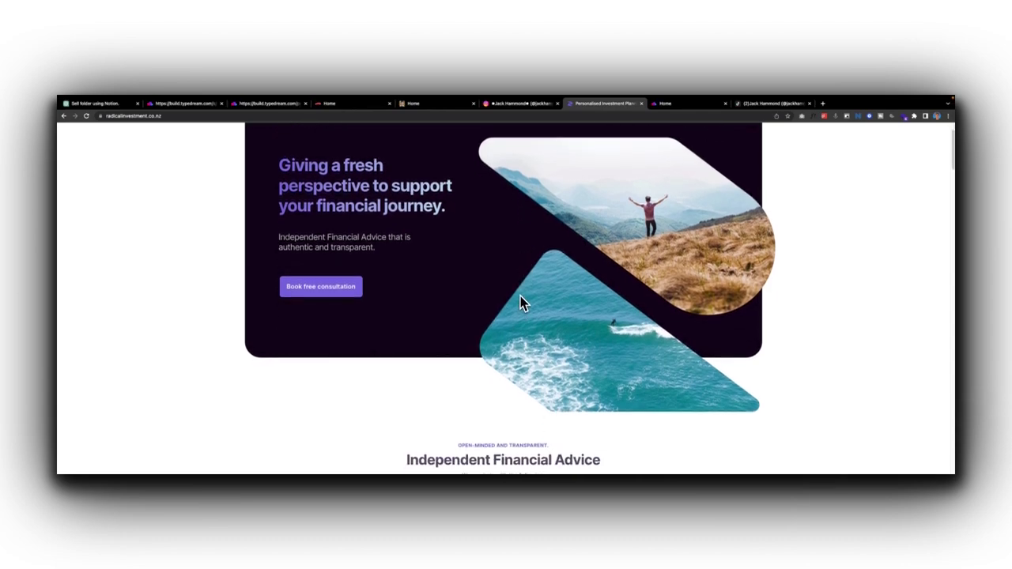
pyautogui.scroll(-2, 520, 305)
pyautogui.scroll(5, 514, 347)
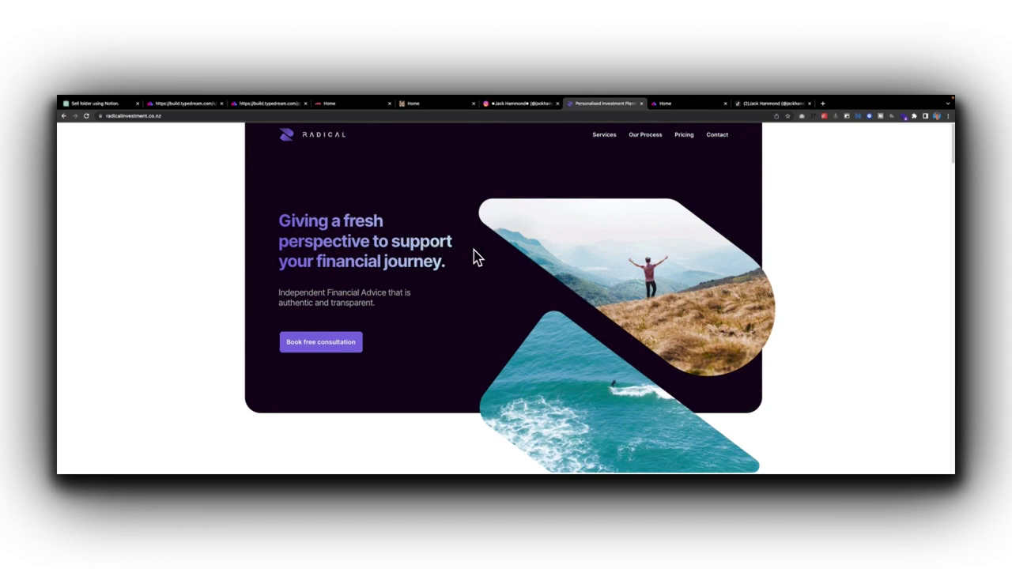
pyautogui.scroll(-1, 486, 269)
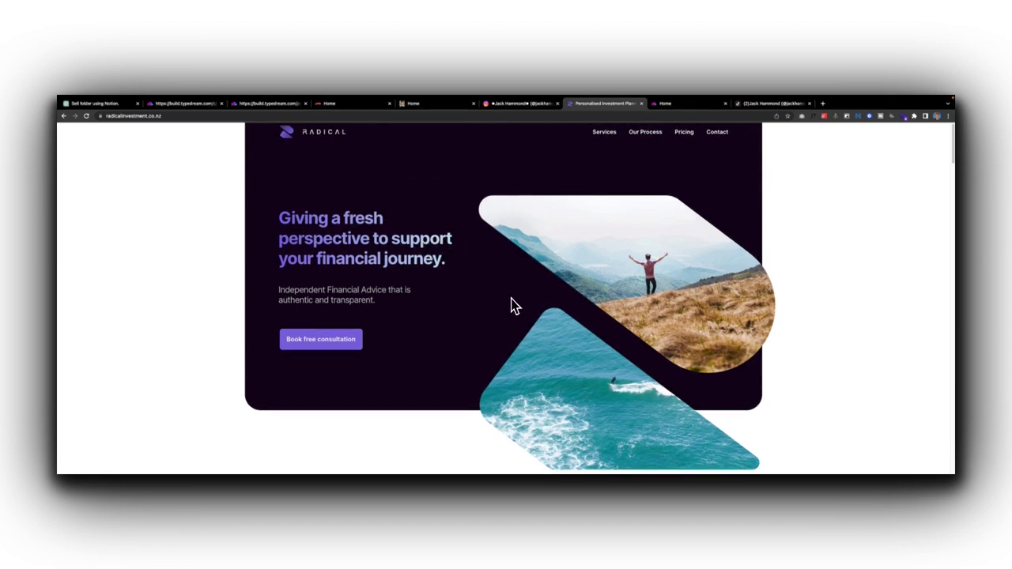
pyautogui.scroll(-2, 531, 321)
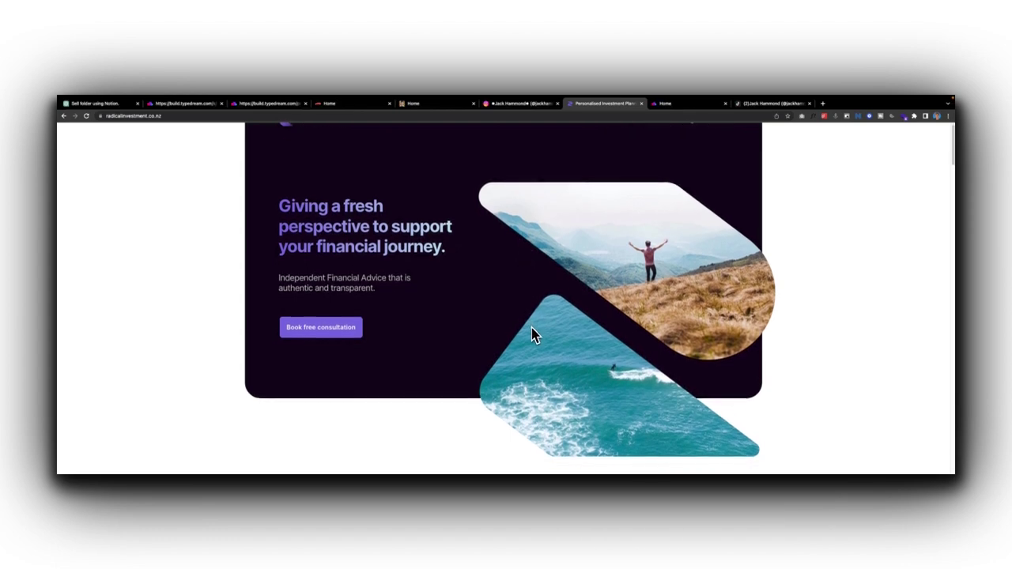
pyautogui.scroll(2, 550, 295)
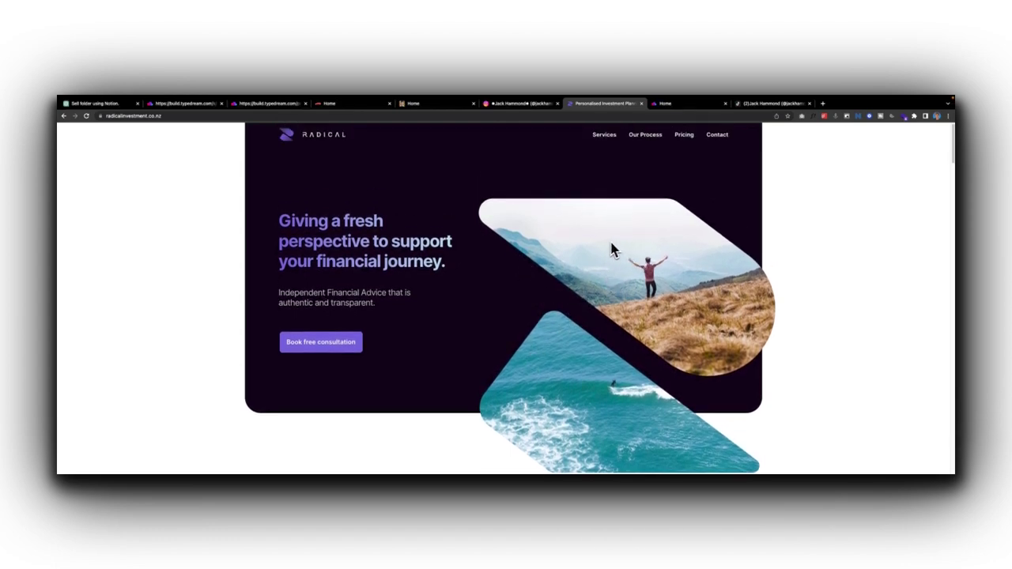
pyautogui.scroll(-4, 553, 285)
pyautogui.scroll(2, 517, 309)
pyautogui.scroll(2, 515, 311)
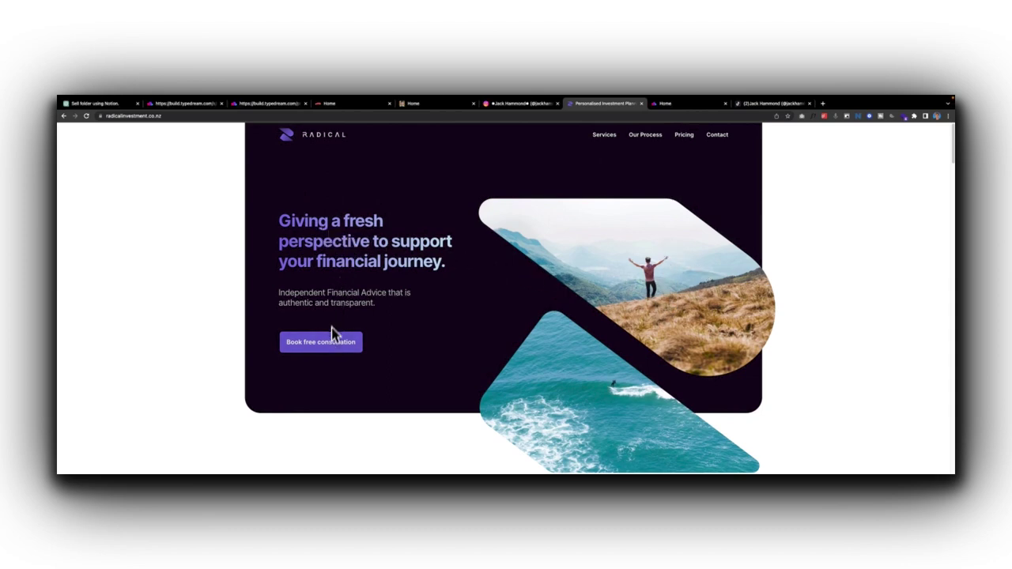
# Step: Examine the centred "Independent Financial Advice" heading group, the service cards beneath it and the purple testimonial banner
pyautogui.scroll(-5, 466, 348)
pyautogui.moveTo(606, 289); pyautogui.dragTo(392, 261)
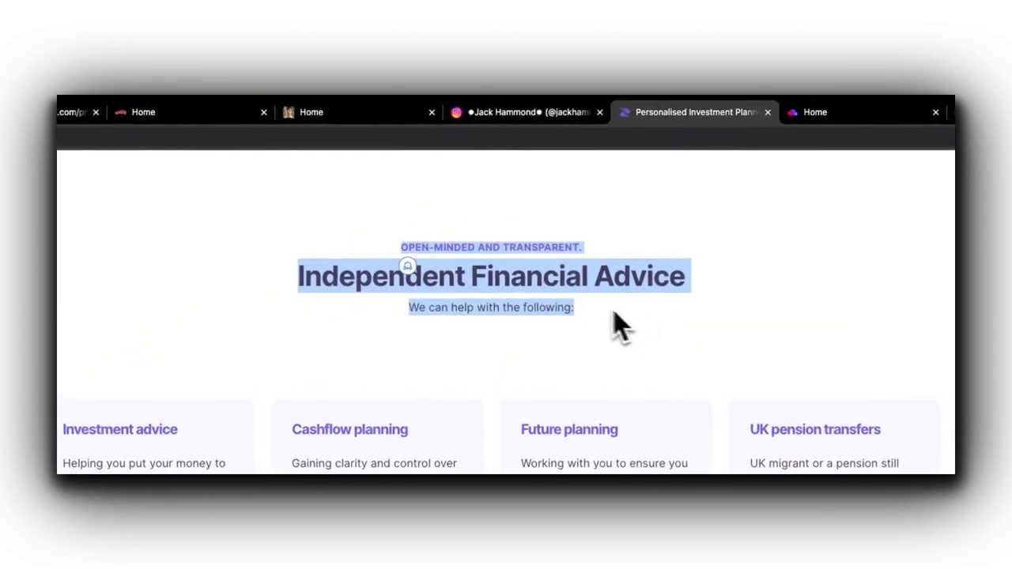
pyautogui.scroll(1, 538, 411)
pyautogui.scroll(-3, 474, 300)
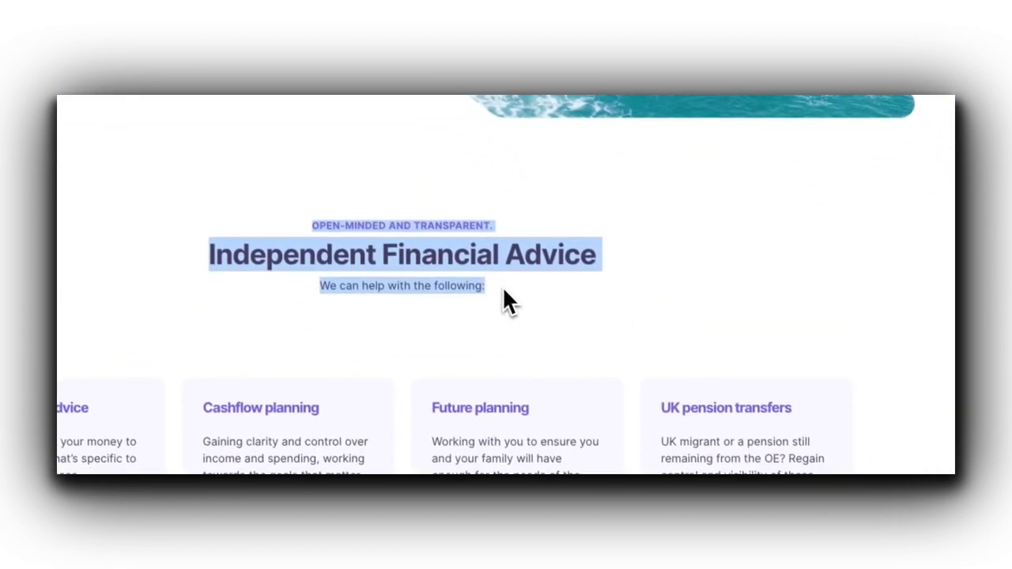
pyautogui.click(361, 403)
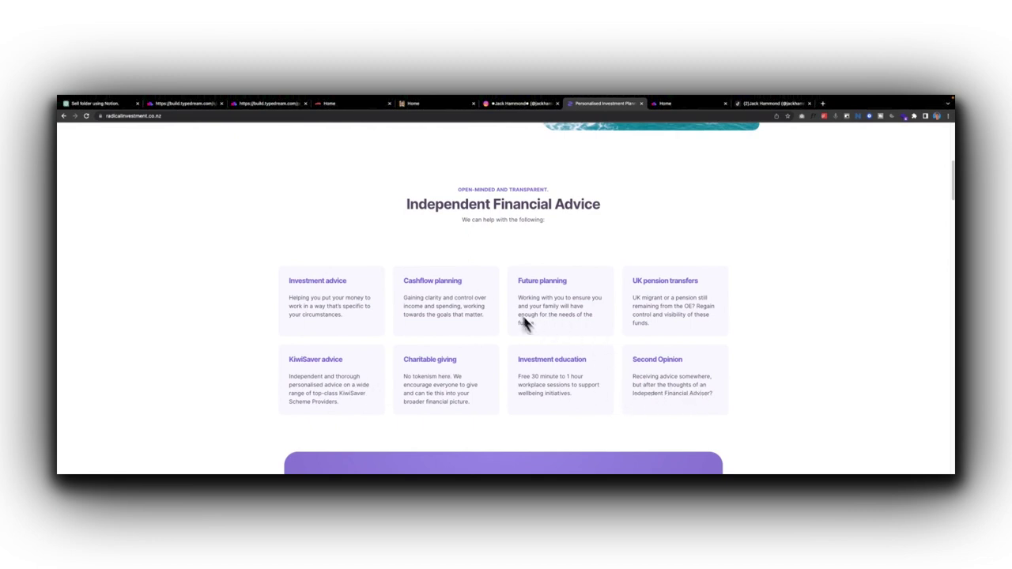
pyautogui.scroll(-5, 506, 309)
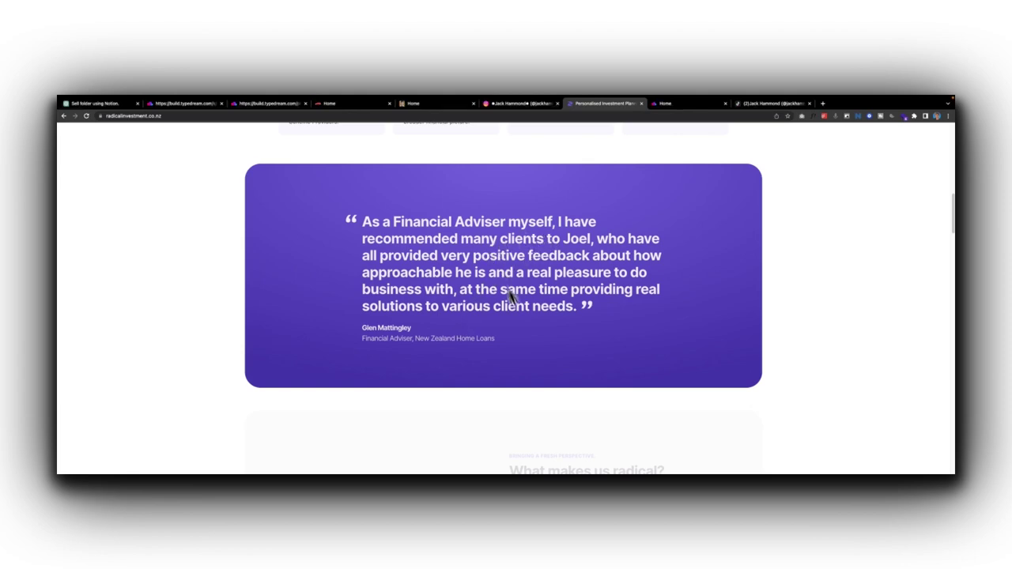
# Step: Examine the "What makes us radical?" photo-and-text section and the numbered "Our process" section with its "Lets meet" content
pyautogui.scroll(-4, 572, 229)
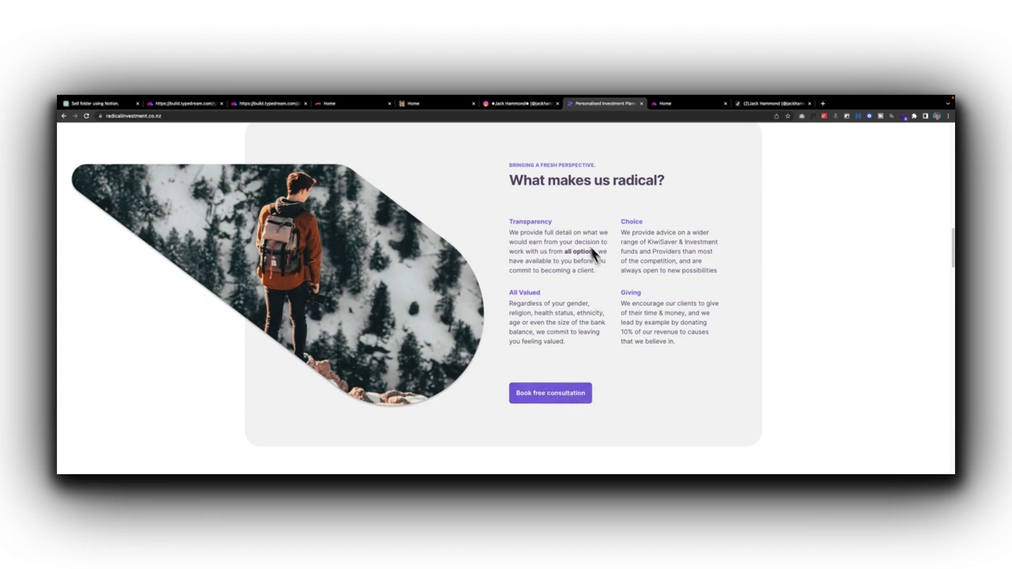
pyautogui.scroll(-4, 384, 294)
pyautogui.moveTo(272, 232); pyautogui.dragTo(381, 258)
pyautogui.click(350, 239)
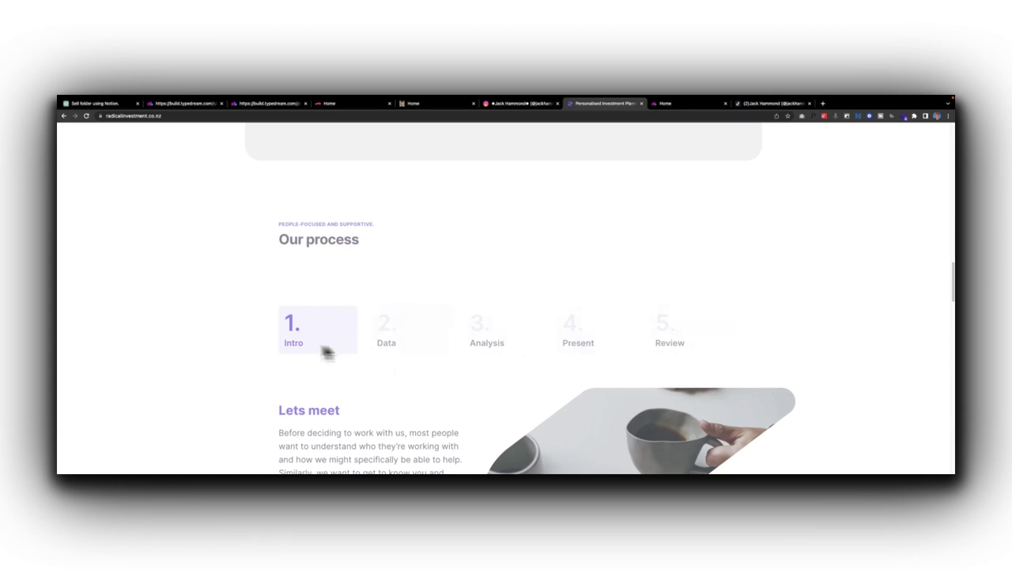
pyautogui.scroll(-2, 483, 299)
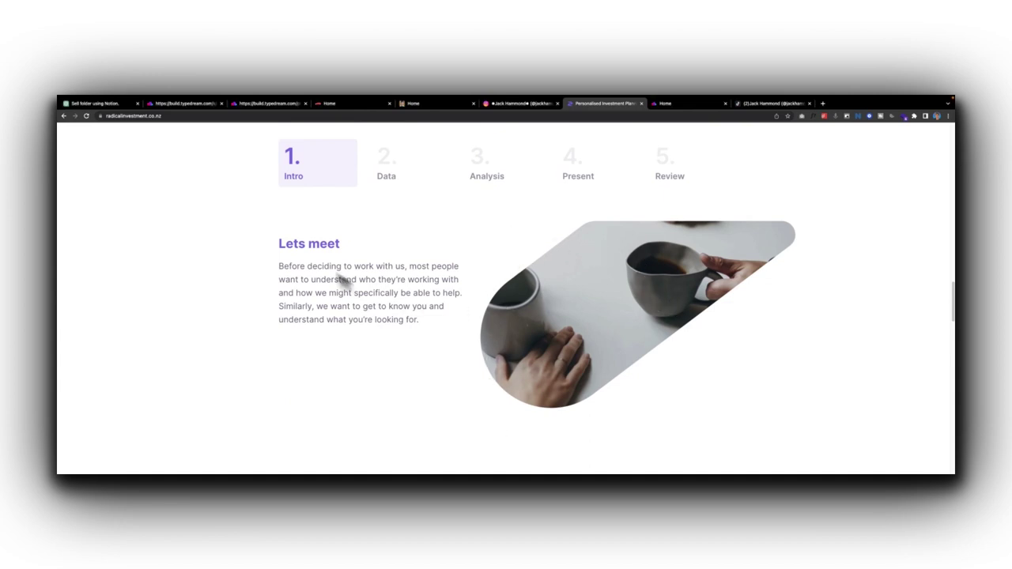
# Step: Examine the "Pricing & Plans" heading and the layout of its coloured plan cards
pyautogui.scroll(-4, 479, 332)
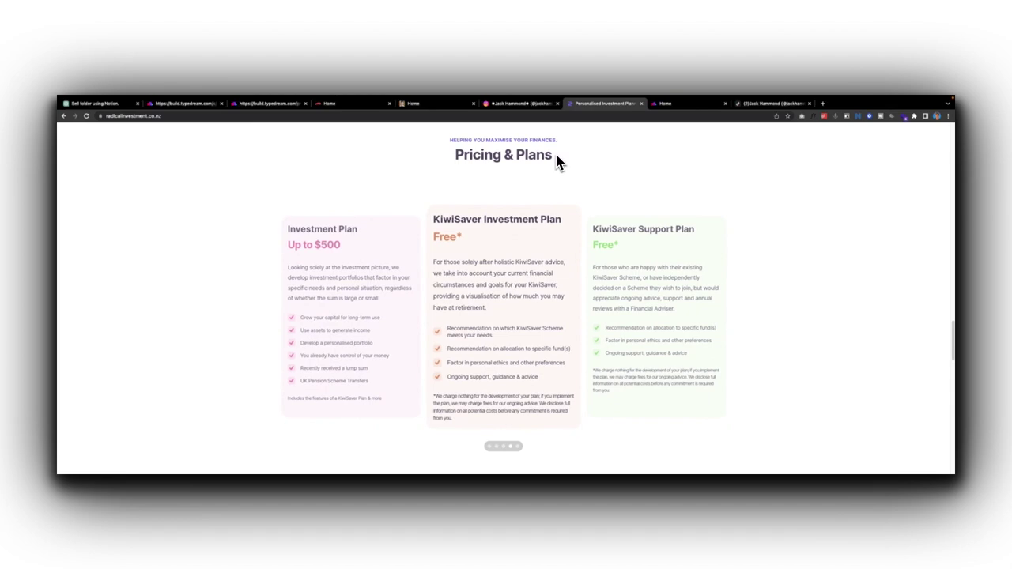
pyautogui.scroll(-1, 521, 307)
pyautogui.scroll(-2, 514, 332)
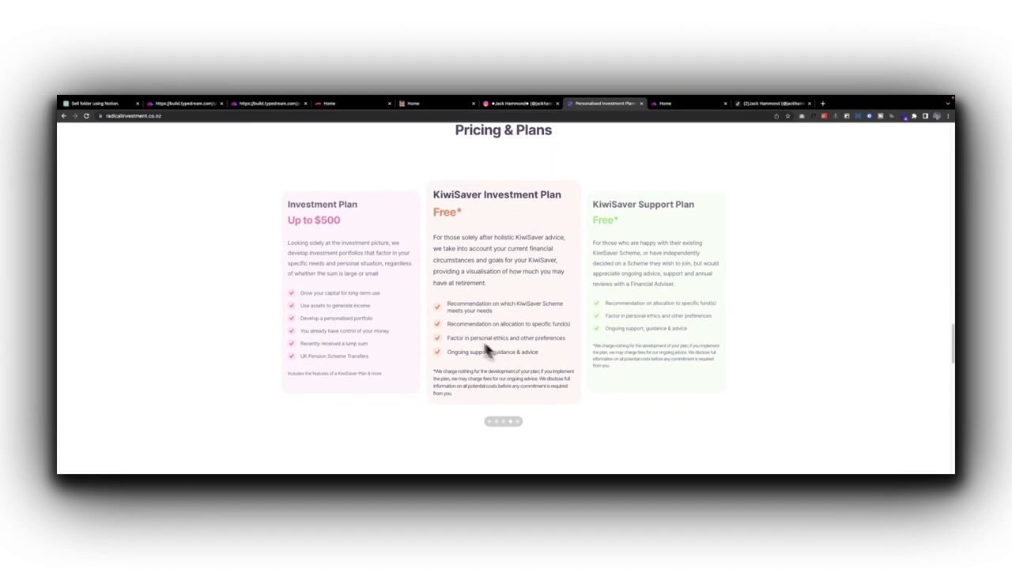